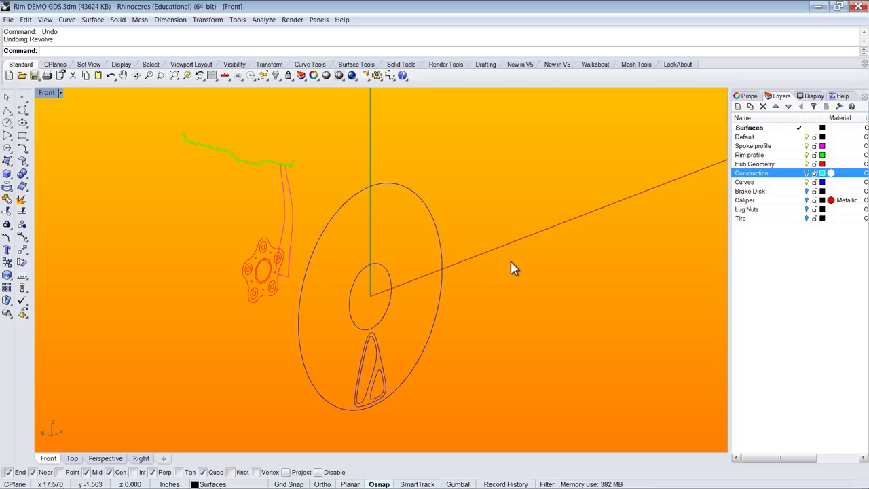
- Examine the rim profile, spoke profile, hub geometry and triangular opening curves by highlighting each group separately
key(Home)
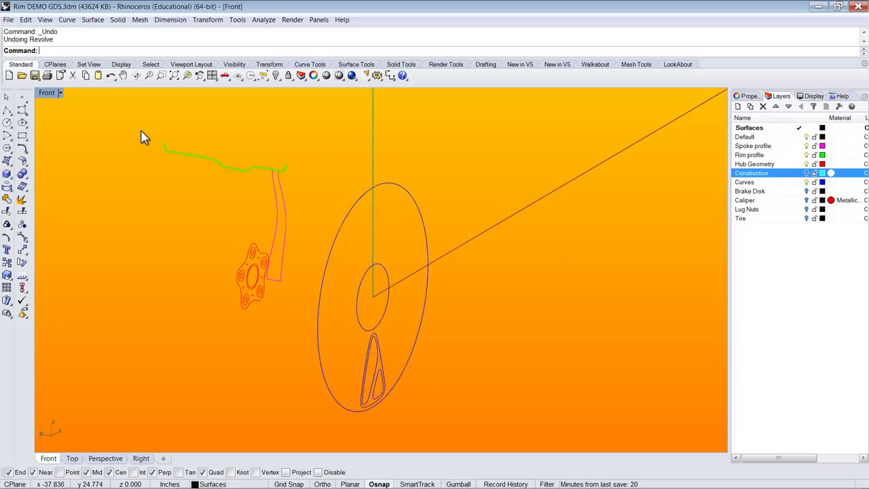
drag(141, 131, 317, 190)
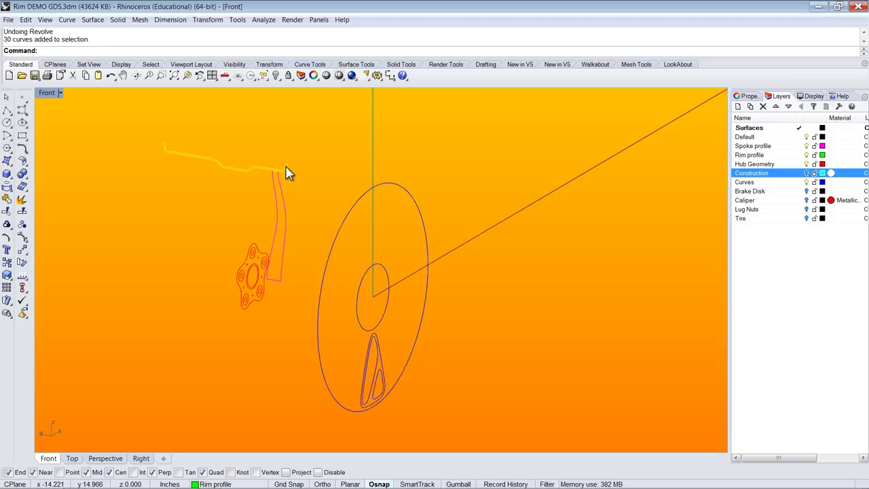
drag(313, 192, 255, 197)
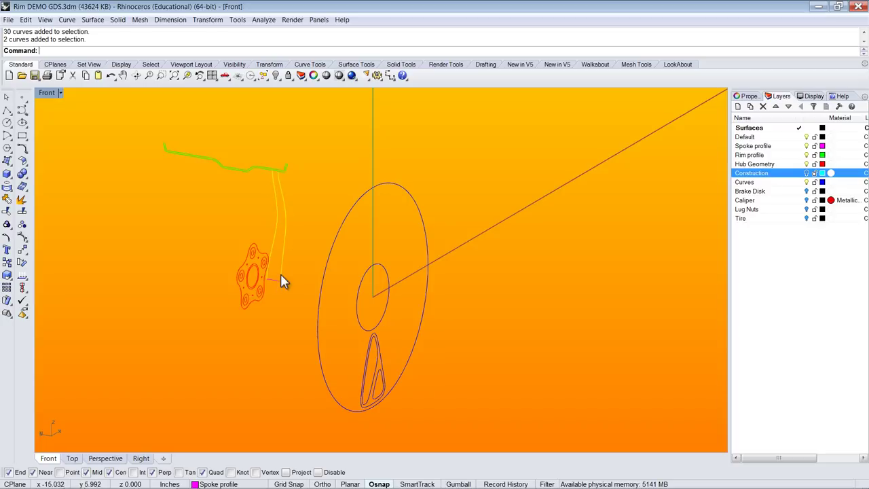
drag(198, 243, 272, 323)
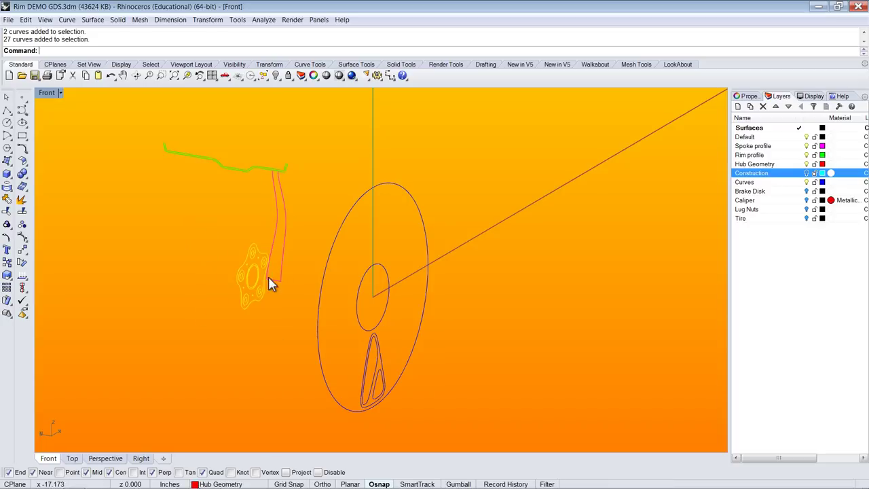
click(309, 171)
drag(343, 429, 415, 341)
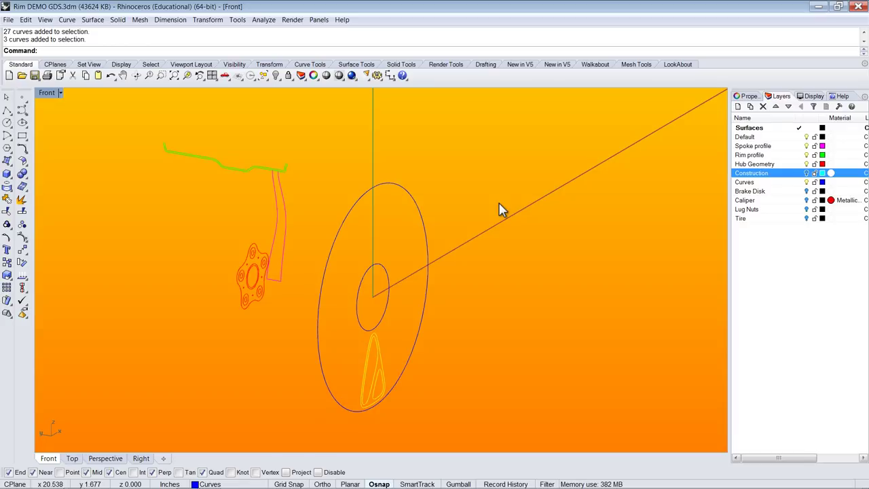
click(443, 146)
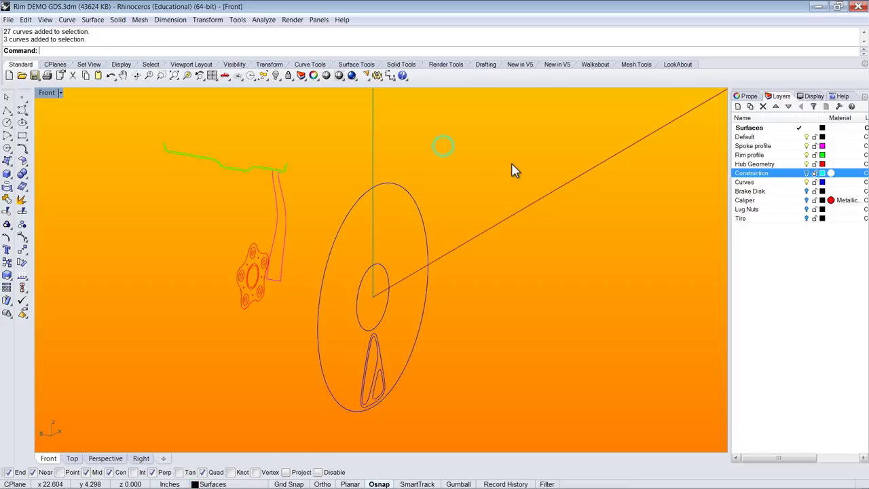
- Hide the Rim profile and Hub Geometry layers and revolve the two spoke profile curves 360 degrees from 0 about their short base line
click(808, 156)
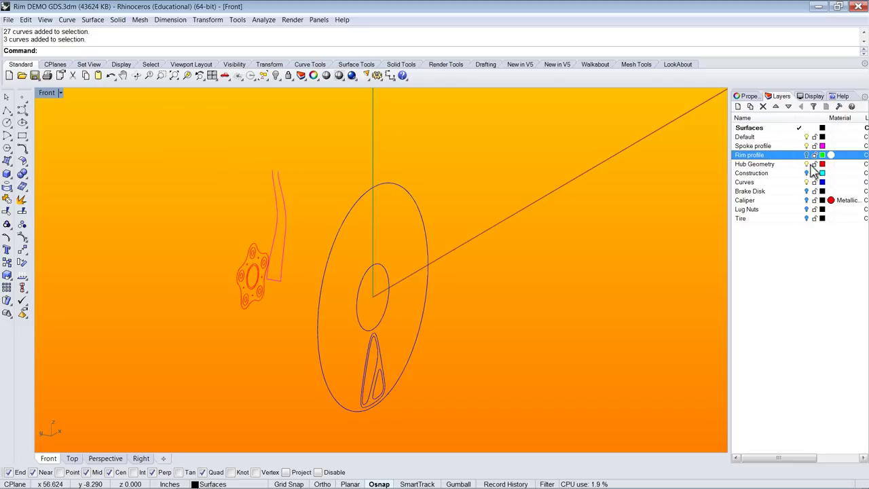
click(808, 165)
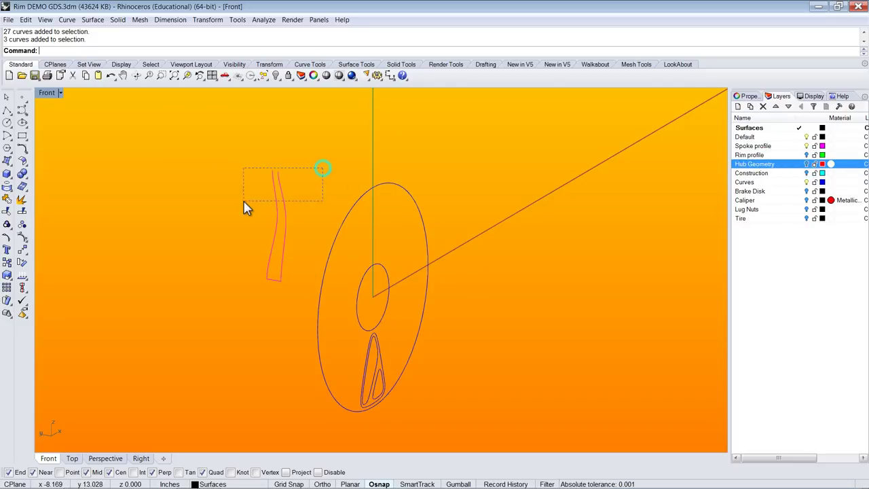
drag(246, 207, 247, 206)
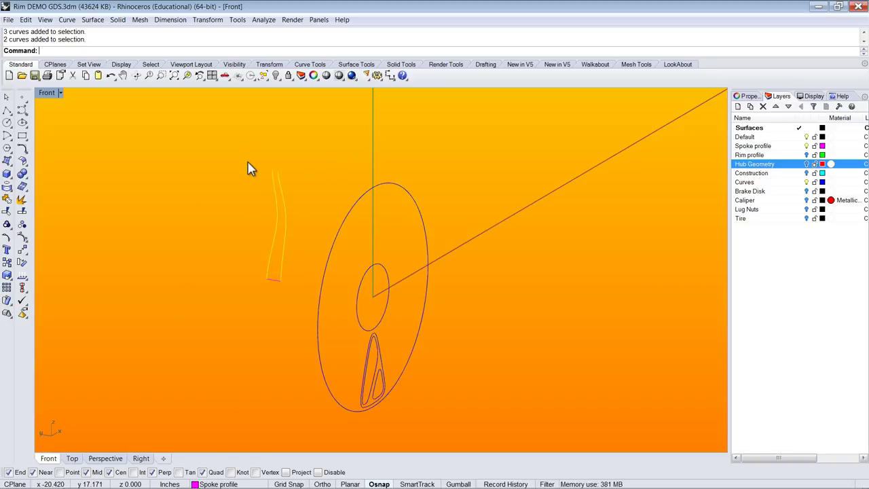
click(10, 159)
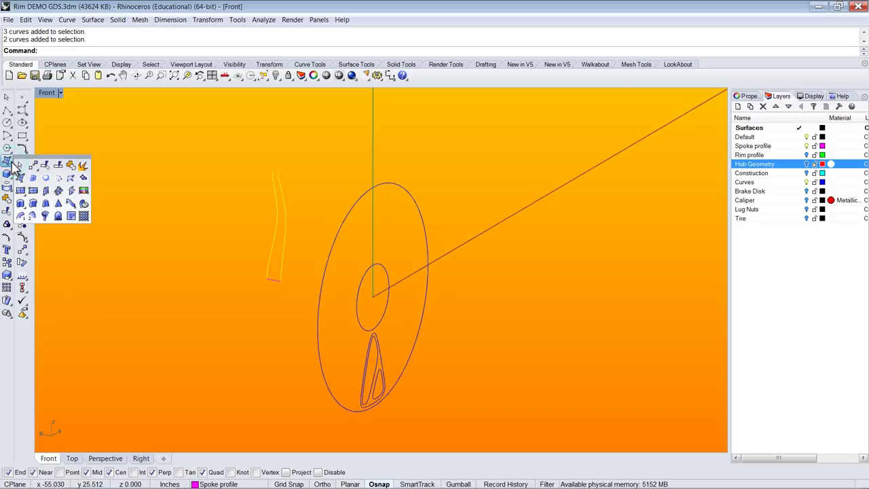
click(46, 215)
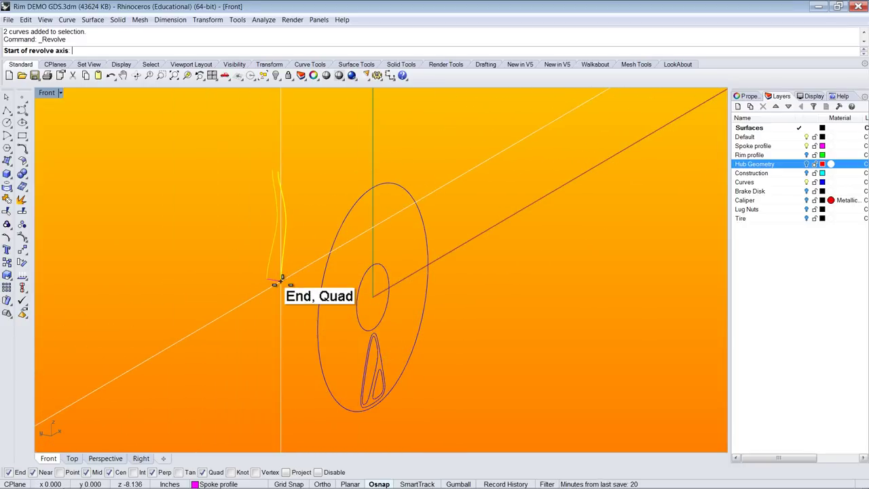
click(270, 279)
click(200, 343)
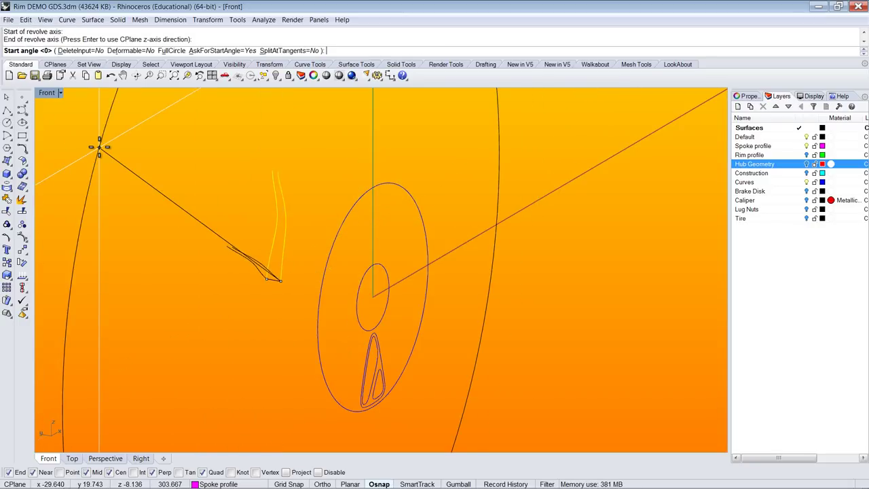
key(Return)
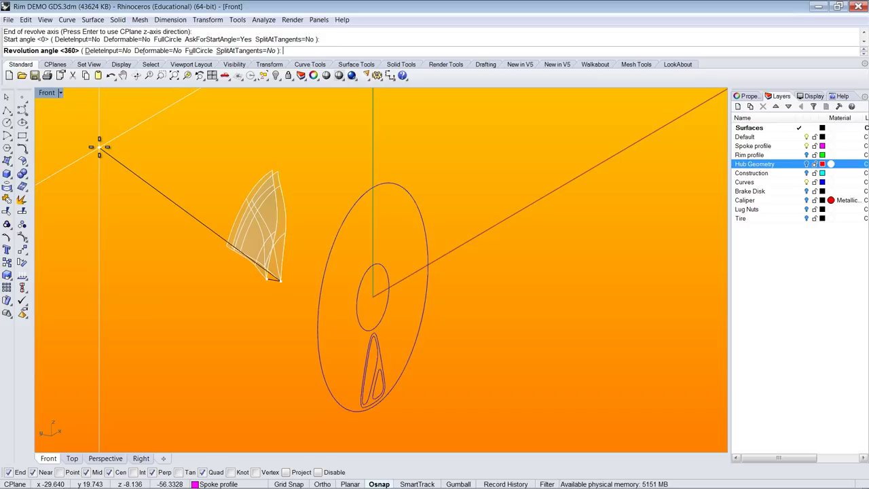
key(Return)
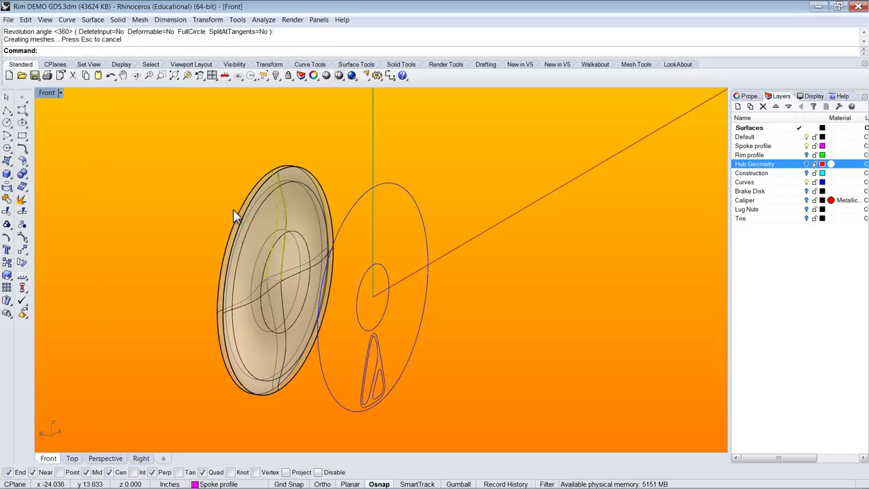
click(114, 157)
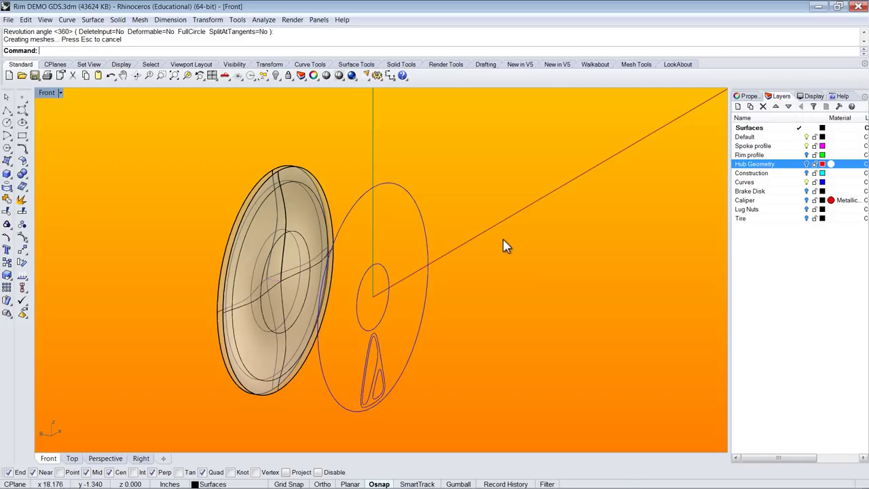
right_drag(505, 242, 472, 253)
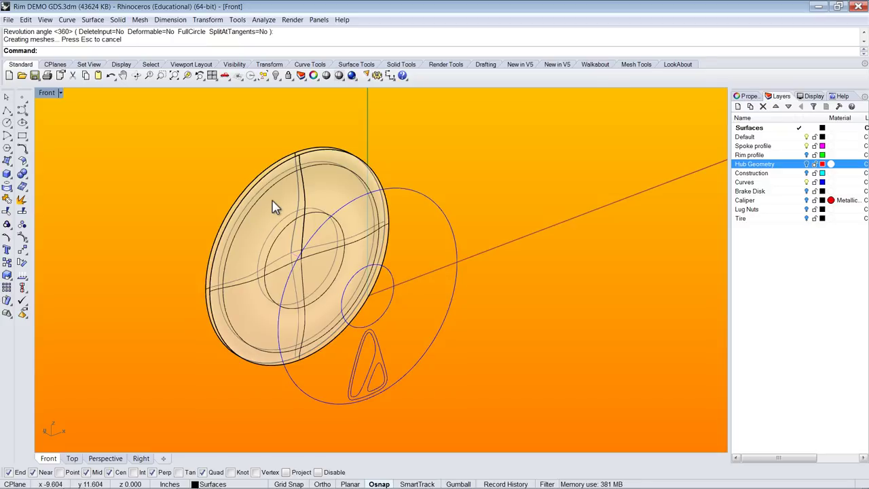
click(365, 365)
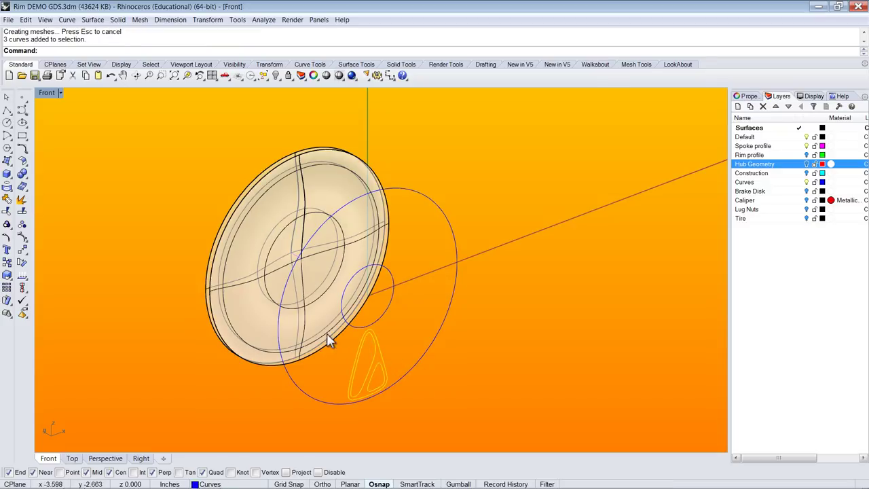
click(409, 332)
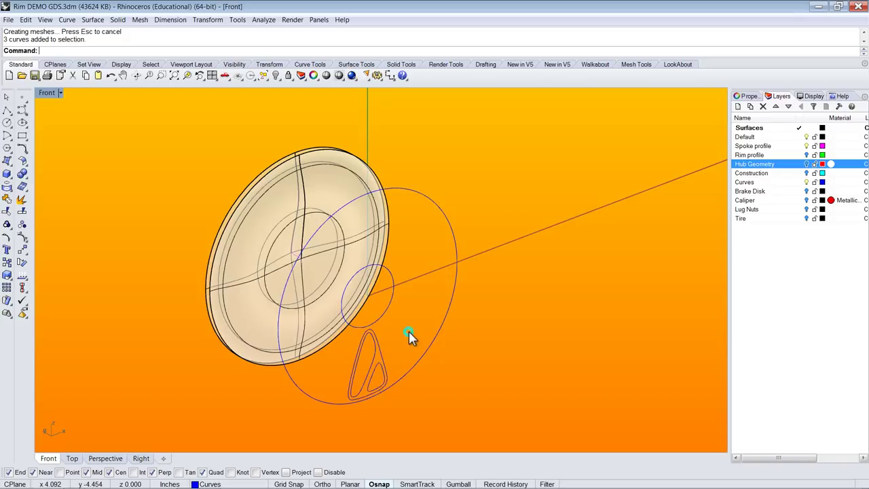
- Turn off the surface isocurve display for both revolved spoke surfaces
scroll(446, 242, down, 1)
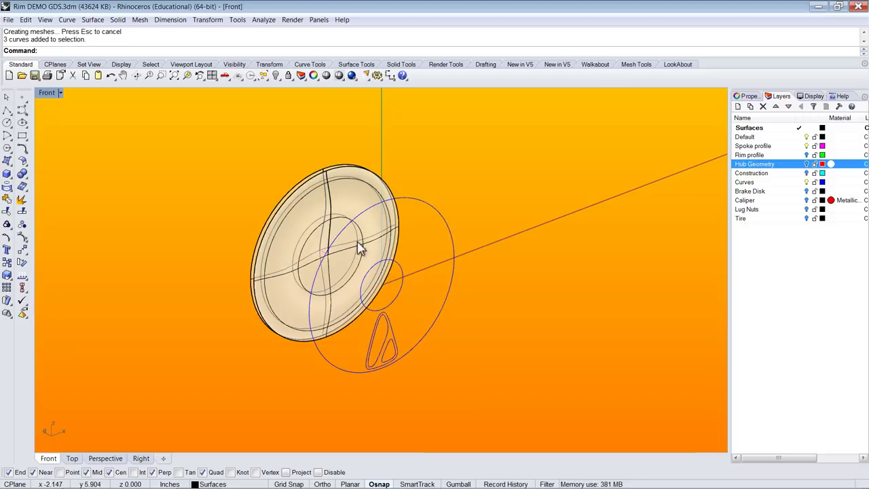
click(344, 182)
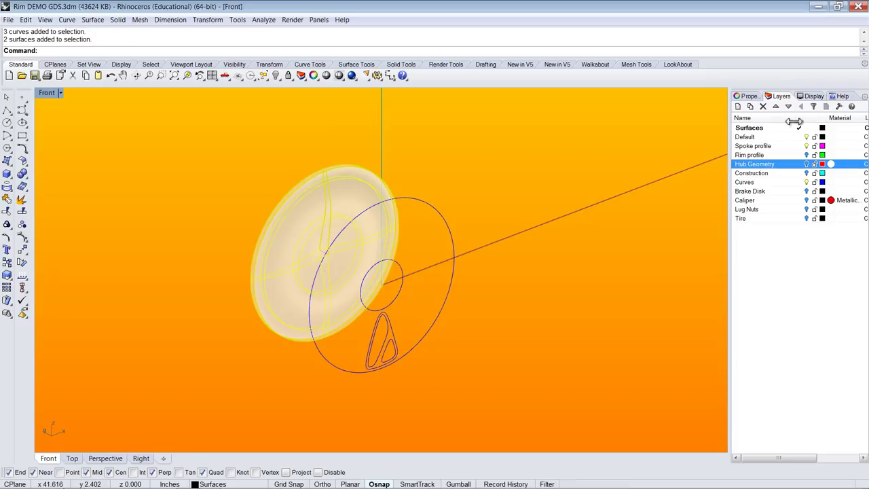
click(750, 96)
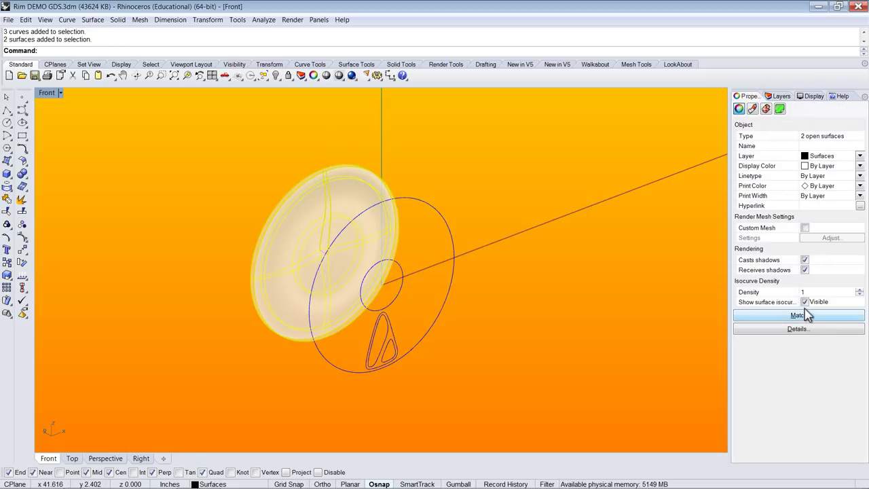
click(805, 301)
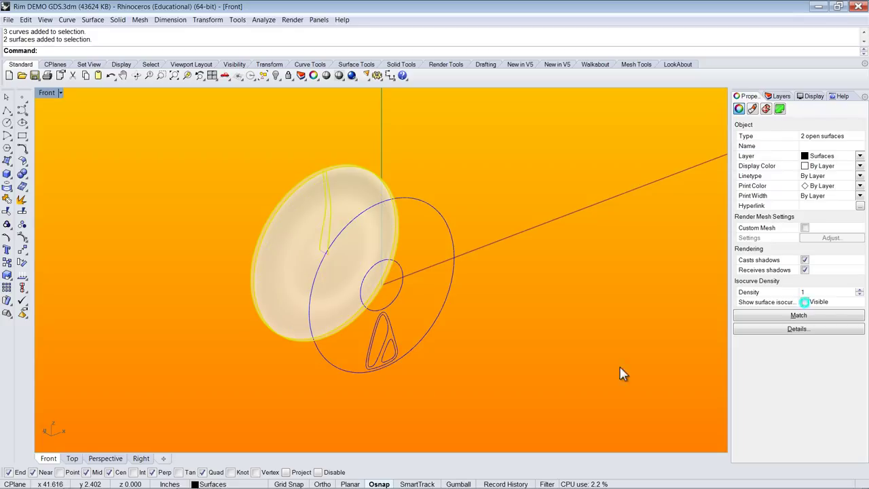
click(518, 339)
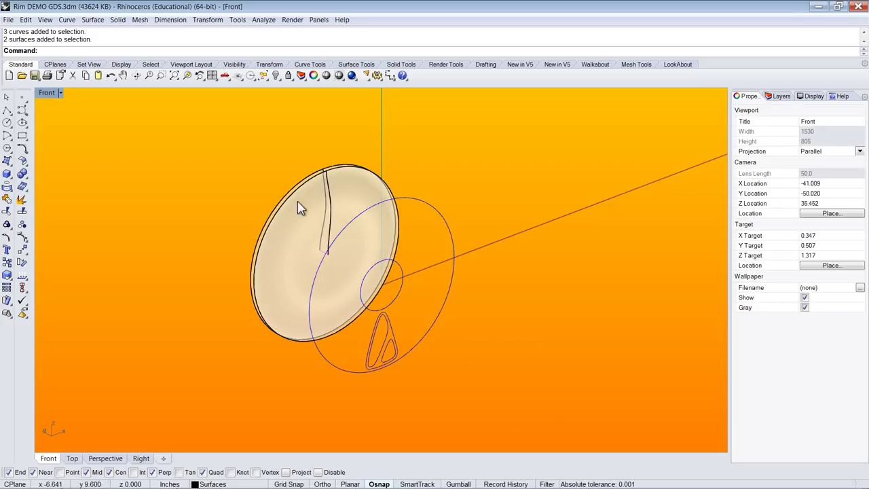
- Project the outer triangular opening curve onto the front revolved surface
right_drag(460, 283, 471, 292)
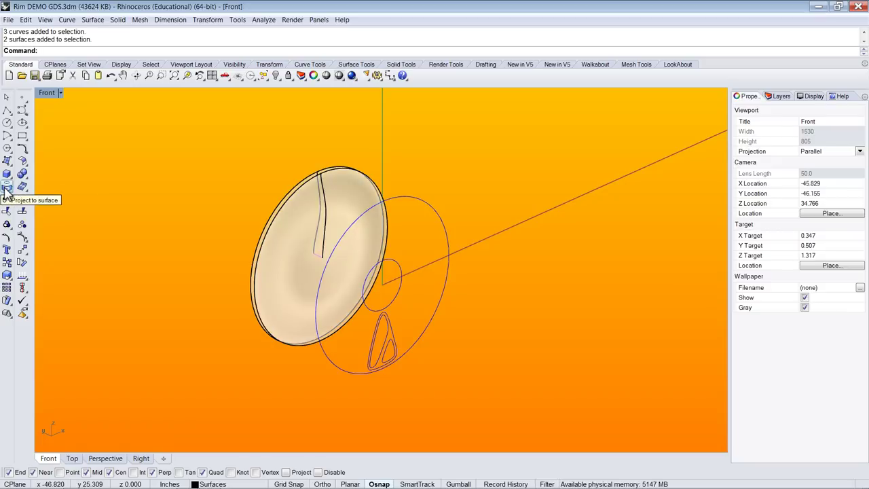
click(6, 190)
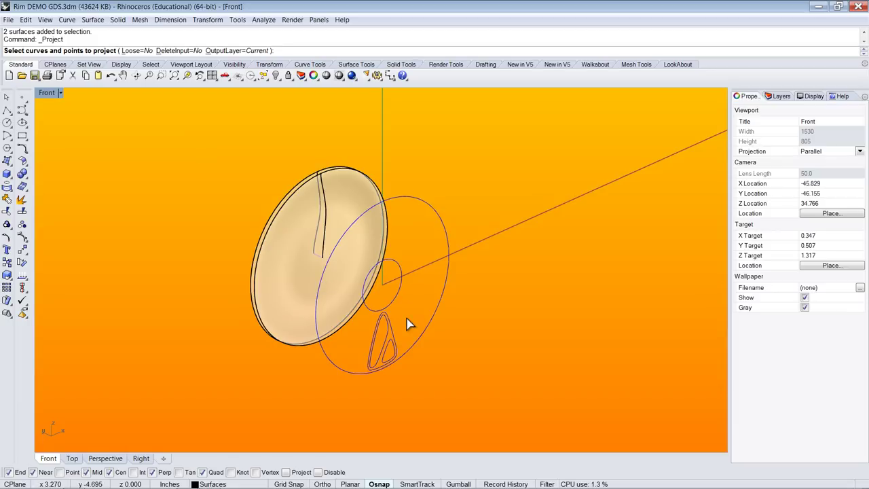
click(396, 337)
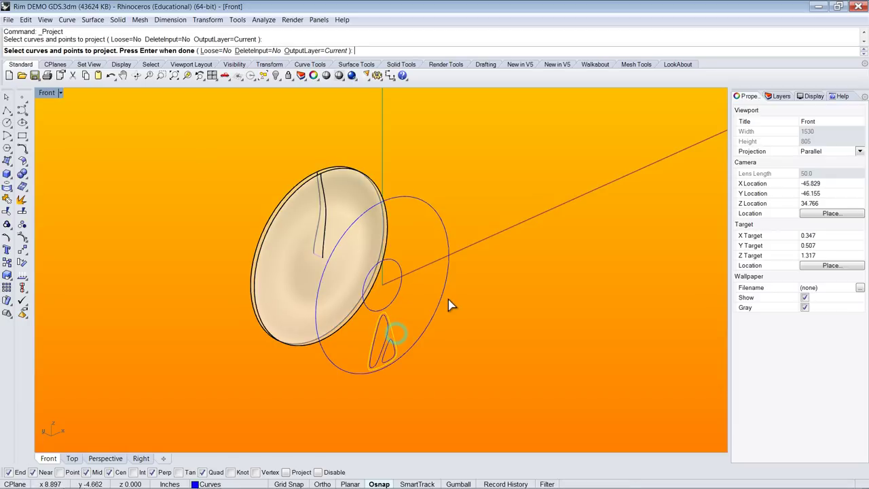
key(Return)
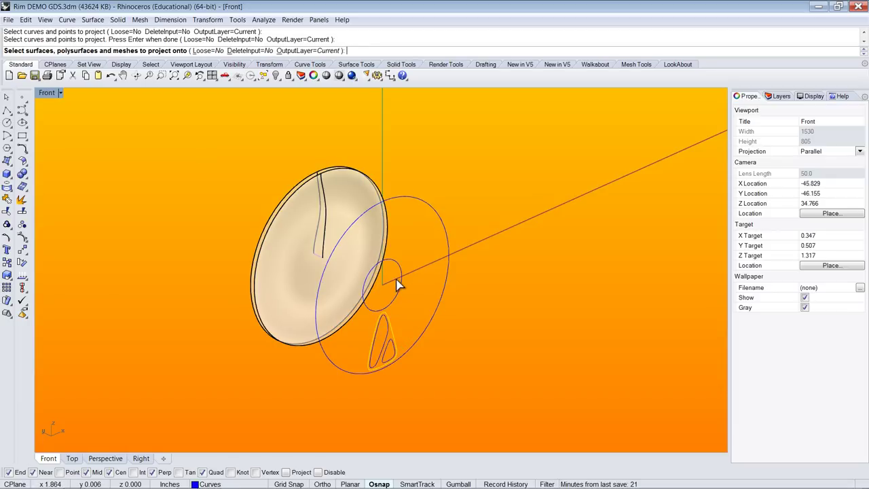
click(295, 309)
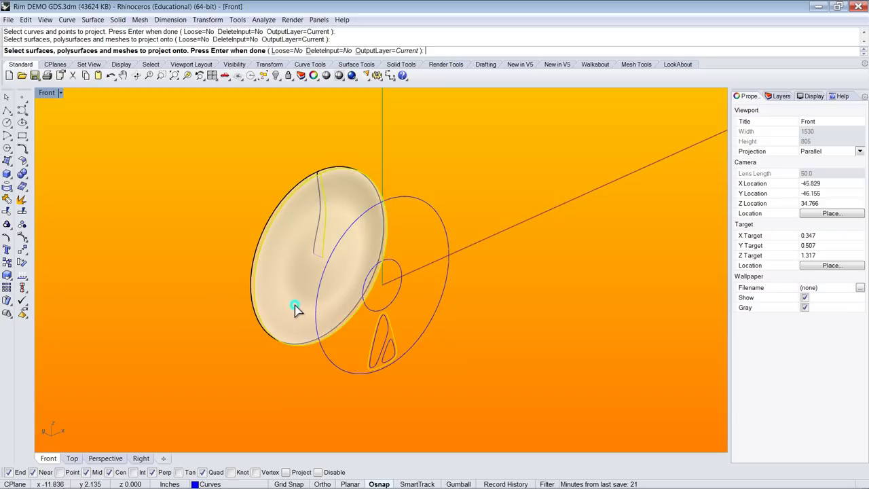
right_click(285, 389)
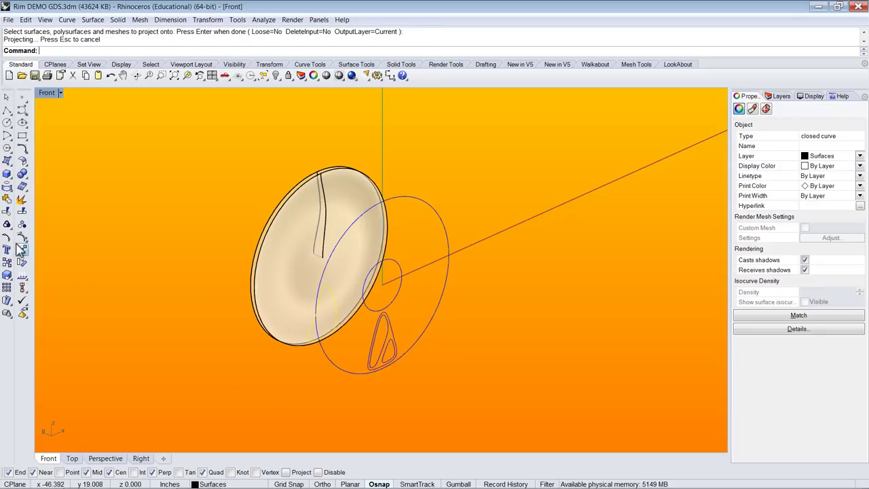
- Trim away the area of the front surface inside the projected outer triangular curve
click(7, 214)
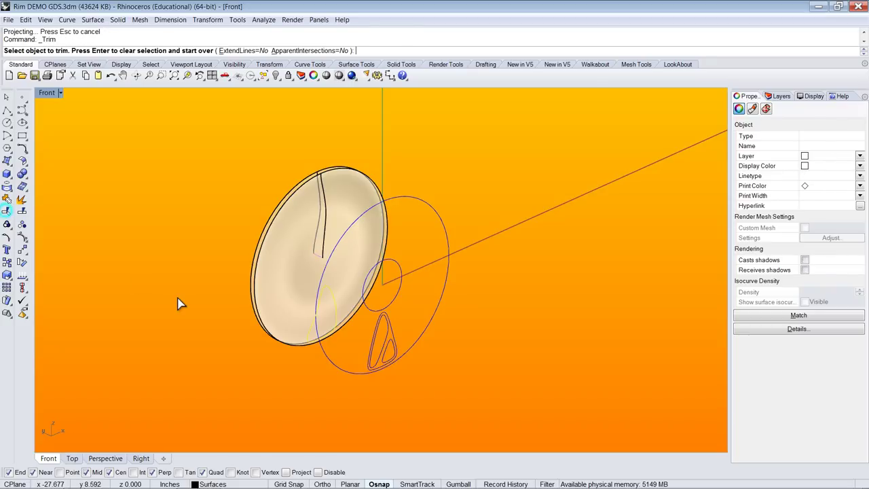
click(331, 320)
right_click(287, 399)
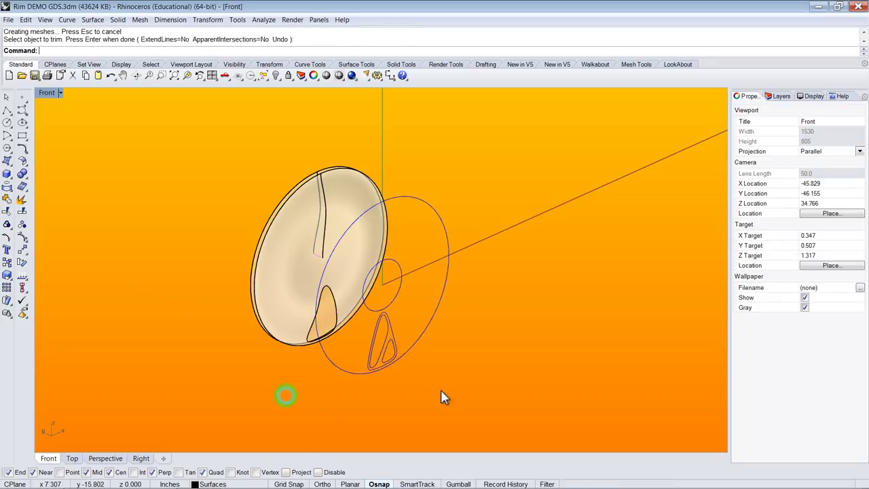
- Project the two inner opening curves onto the rear revolved surface exposed through the triangular cutout
right_drag(412, 370, 384, 364)
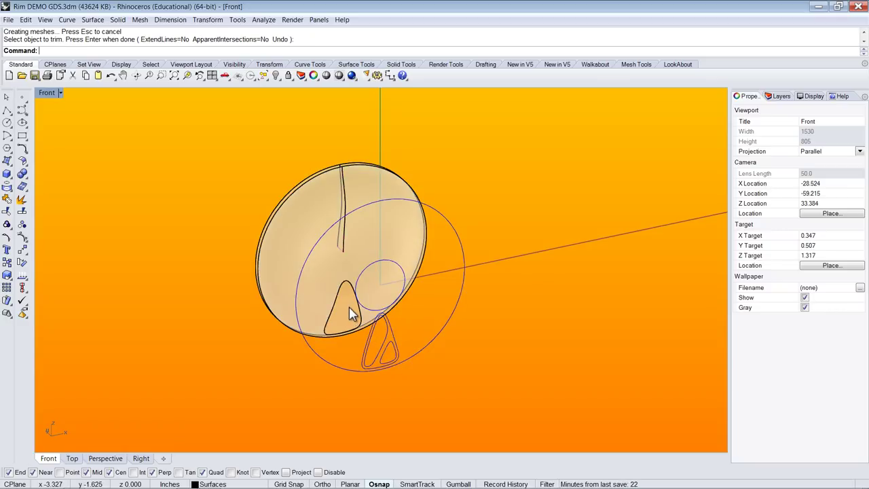
click(8, 196)
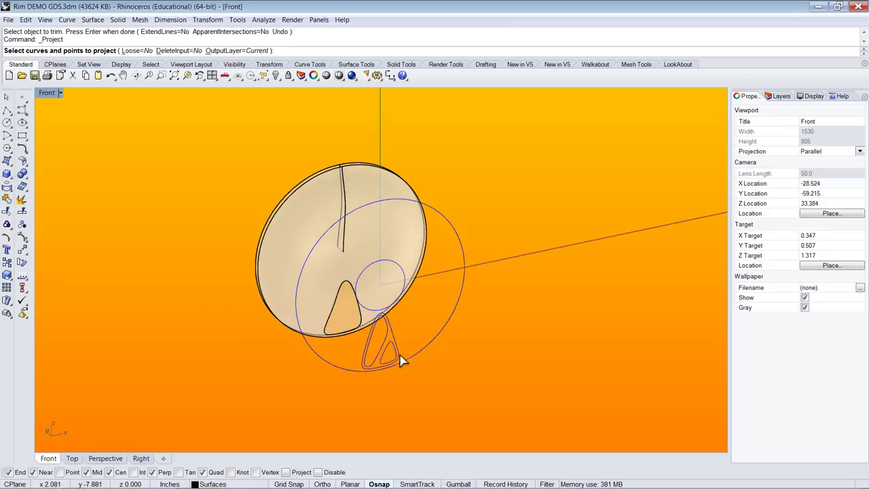
scroll(397, 360, up, 3)
click(353, 345)
key(Return)
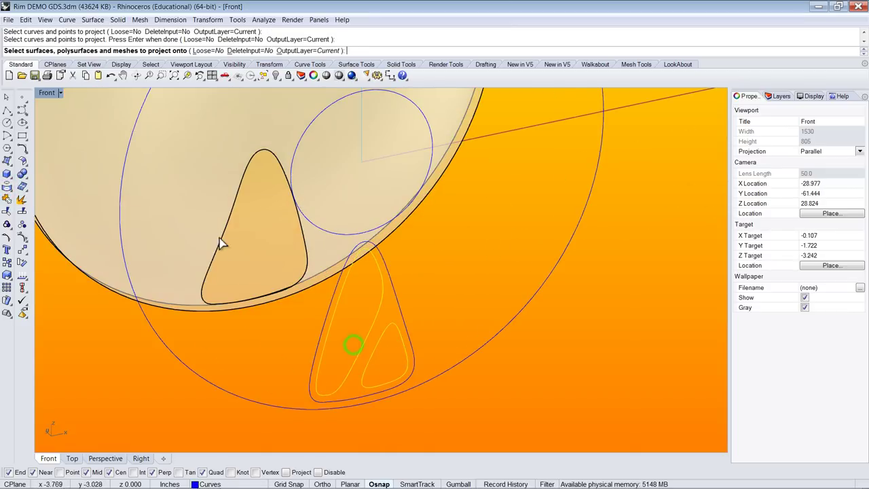
click(269, 250)
right_click(249, 343)
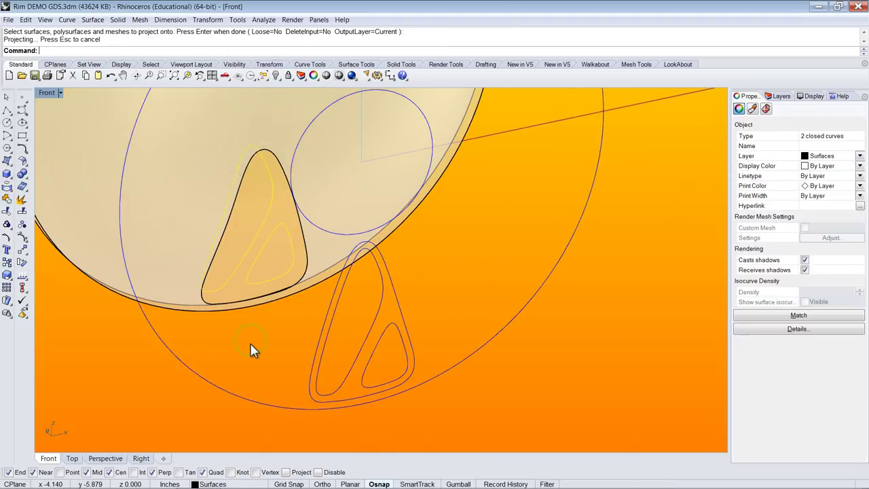
- Trim away the rear revolved surface inside both projected inner curves, opening the long cutout and the small triangular cutout
scroll(339, 248, down, 3)
ctrl+shift+right_drag(343, 253, 310, 301)
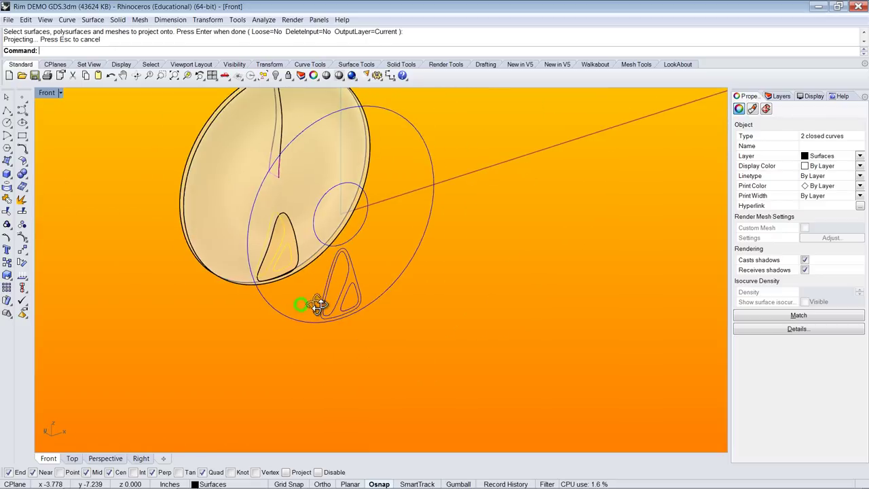
click(8, 212)
scroll(275, 242, up, 5)
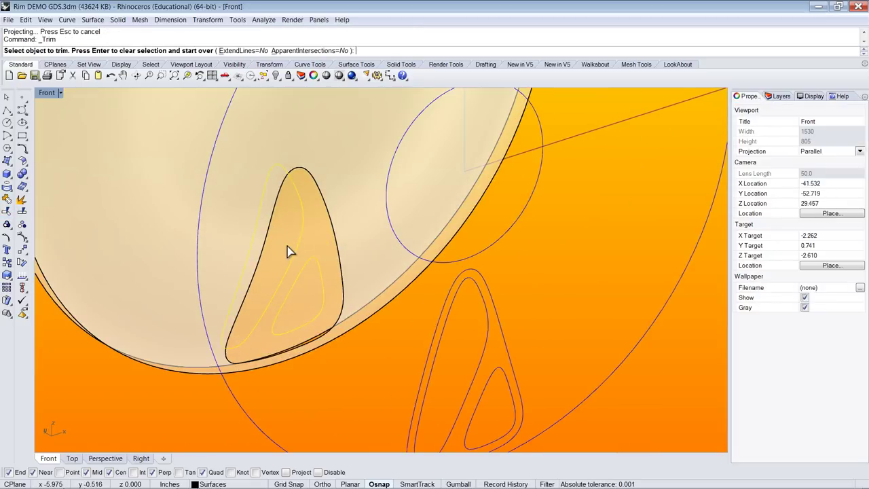
click(287, 236)
click(309, 295)
right_click(328, 357)
scroll(324, 255, down, 3)
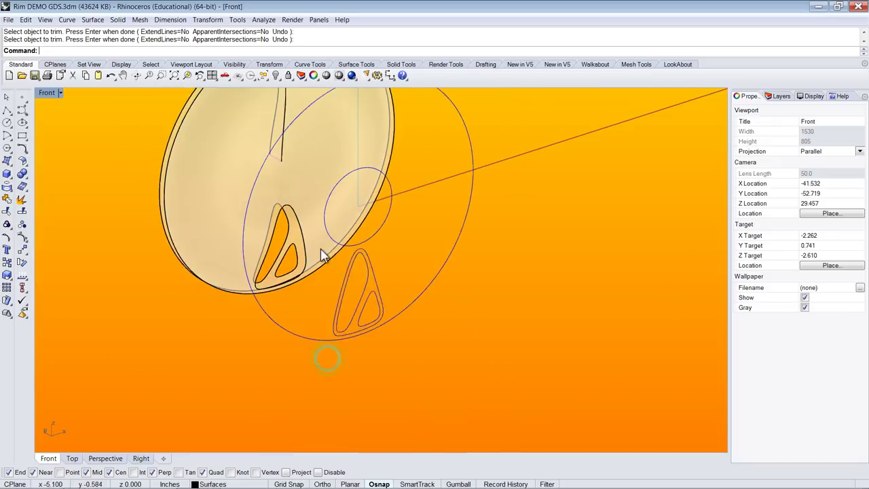
ctrl+shift+right_drag(324, 254, 304, 255)
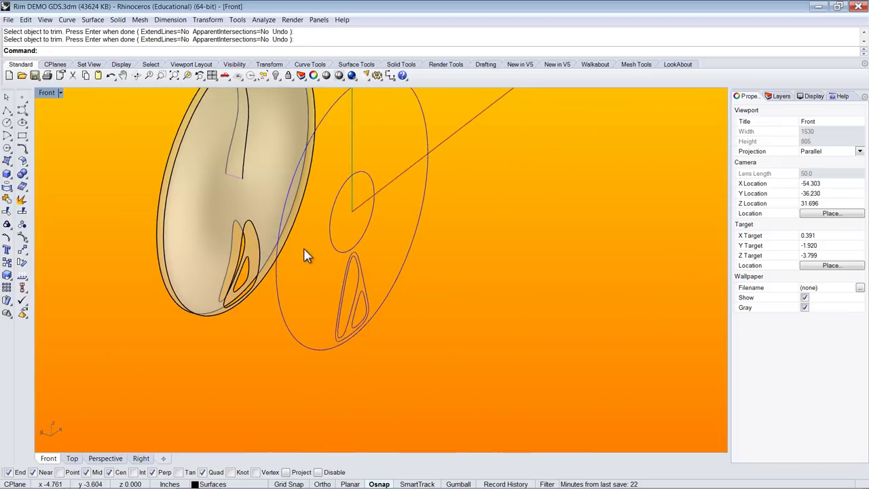
- Turn off the Curves layer to hide the original opening curves
click(791, 95)
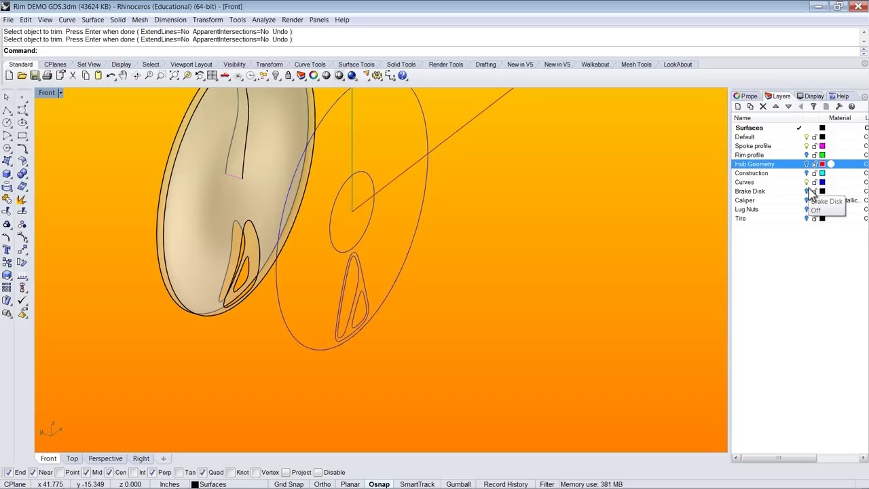
click(746, 182)
click(807, 173)
ctrl+shift+right_drag(426, 270, 434, 252)
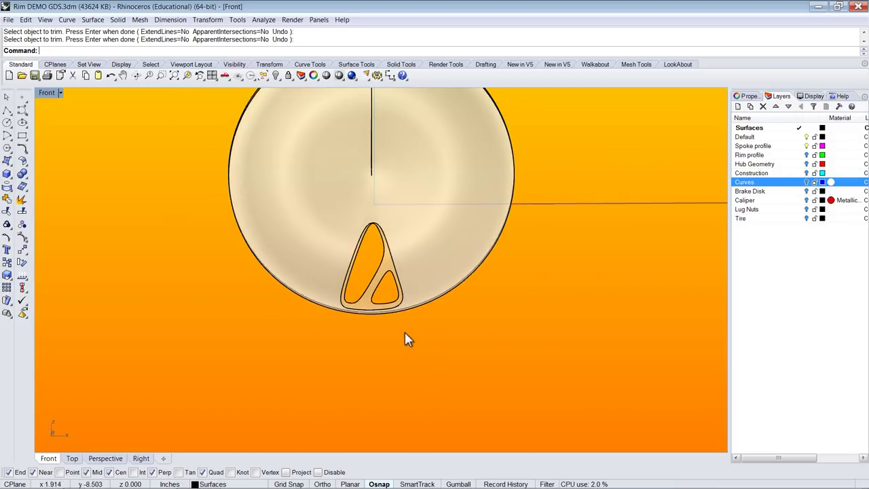
scroll(405, 331, up, 8)
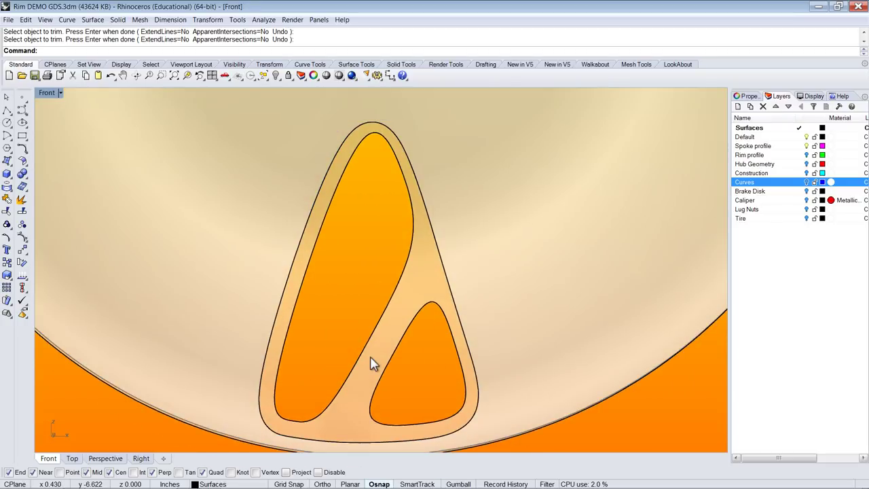
scroll(370, 362, down, 4)
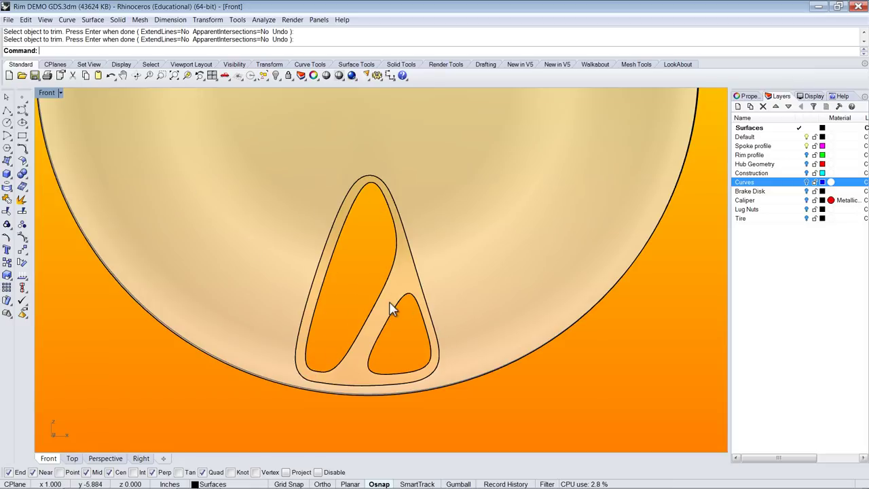
- Draw a line from the long inner opening's slanted edge across the small triangular opening to the outer cutout's lower-right corner
click(7, 110)
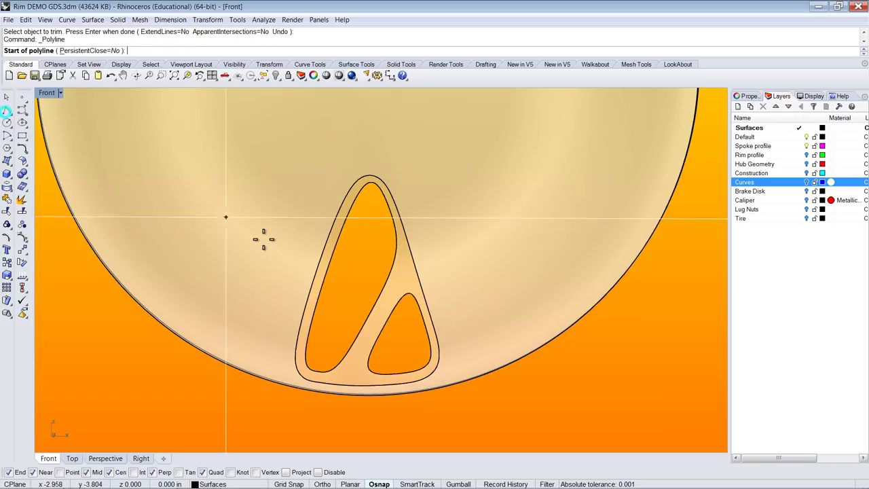
scroll(433, 290, up, 2)
scroll(398, 349, up, 4)
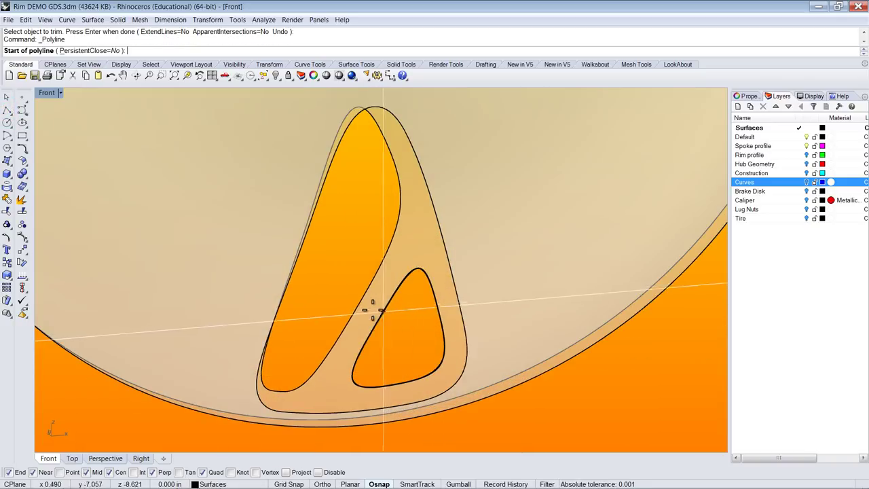
click(358, 306)
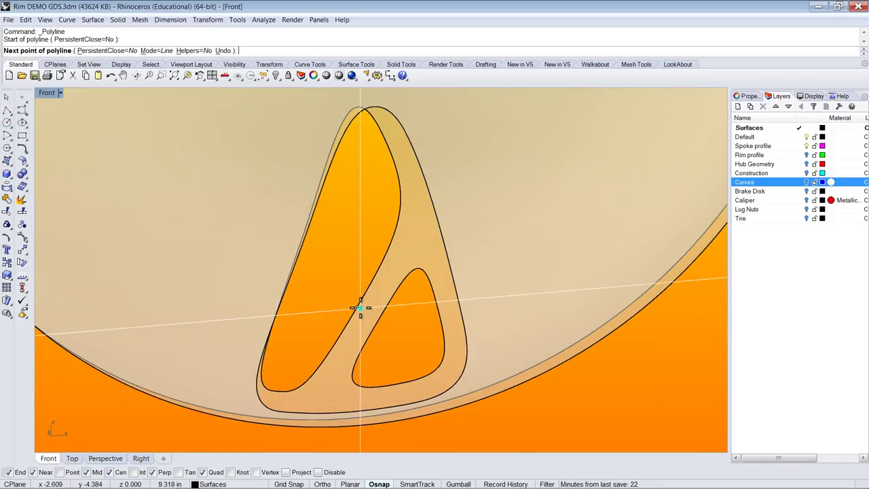
click(461, 372)
key(Return)
scroll(462, 372, down, 4)
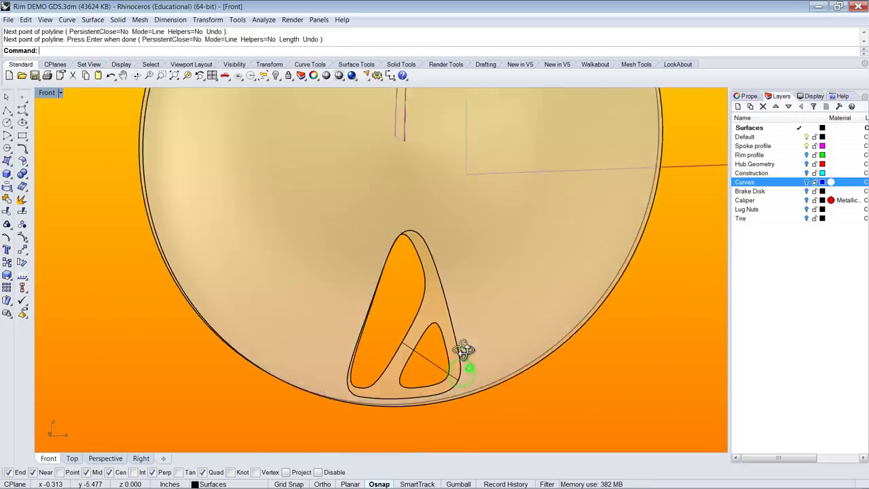
- Draw a line connecting the rounded top of the long inner opening to the top of the outer triangular cutout
key(Return)
scroll(357, 229, up, 4)
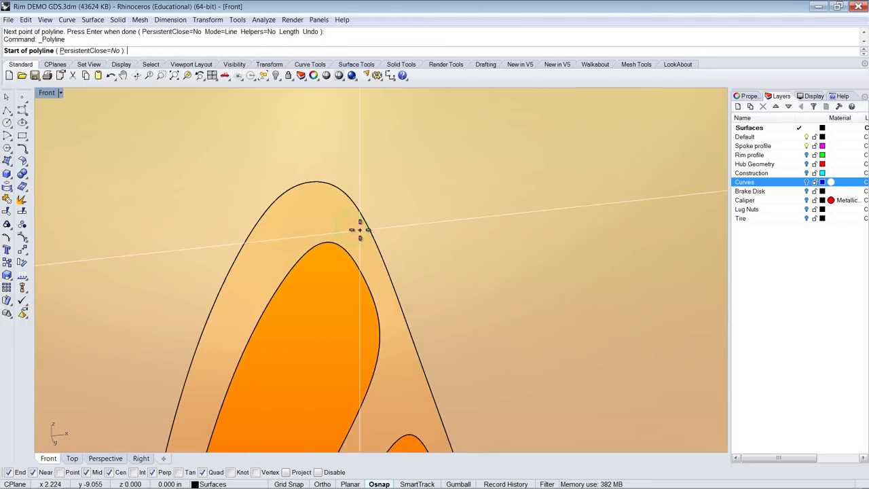
click(327, 237)
click(312, 176)
right_click(359, 204)
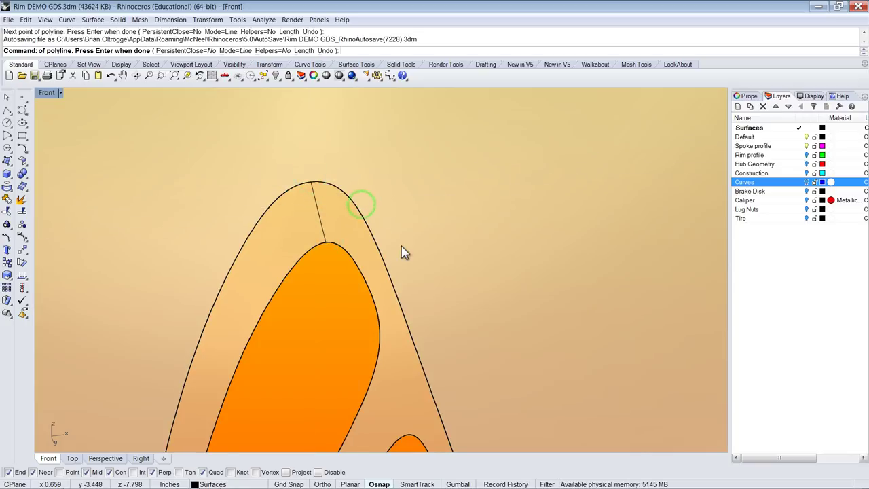
scroll(466, 220, down, 4)
scroll(423, 252, up, 5)
- Draw a line from the long inner opening's outer side to the adjacent left side of the triangular cutout
key(Return)
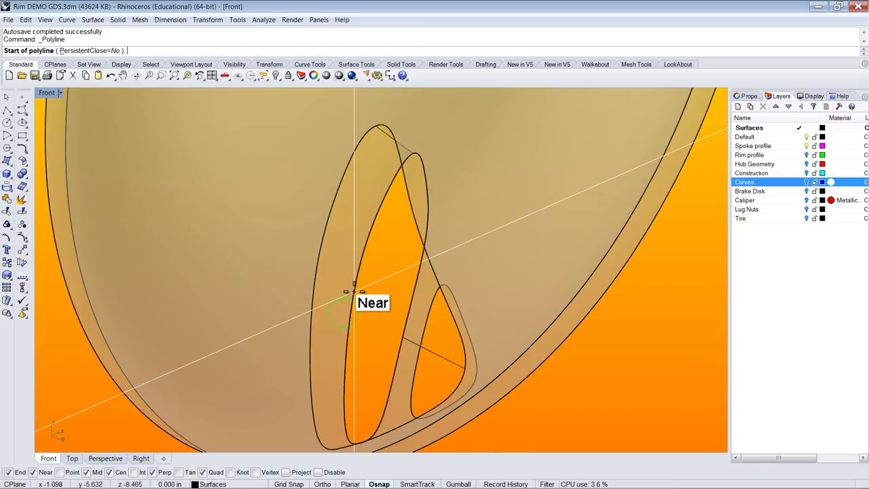
click(311, 279)
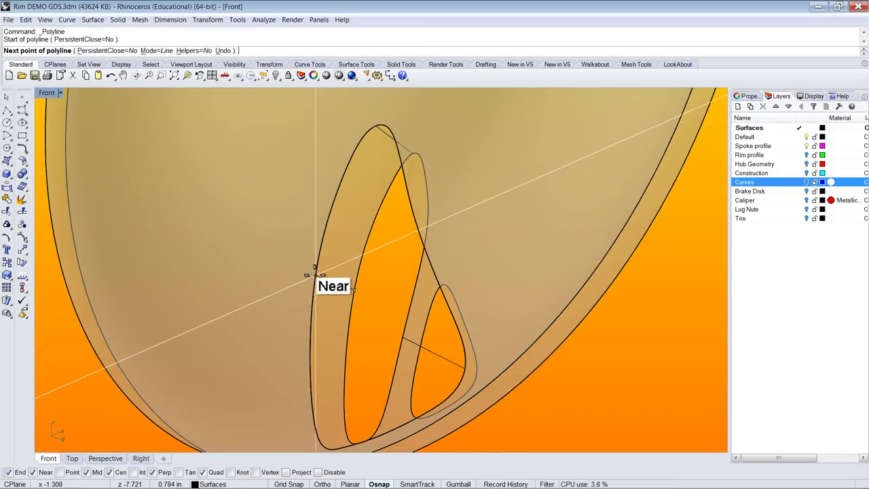
click(314, 279)
scroll(378, 300, down, 2)
right_click(378, 301)
scroll(381, 300, down, 4)
scroll(380, 299, up, 5)
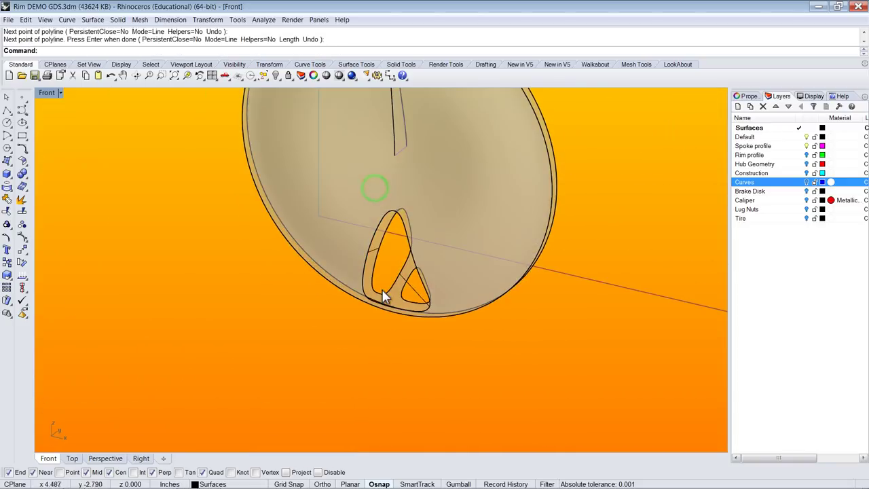
- Draw a line joining the lower-left corner of the long inner opening to the matching corner of the outer triangular cutout
key(Return)
scroll(363, 295, up, 2)
scroll(360, 294, up, 3)
click(407, 272)
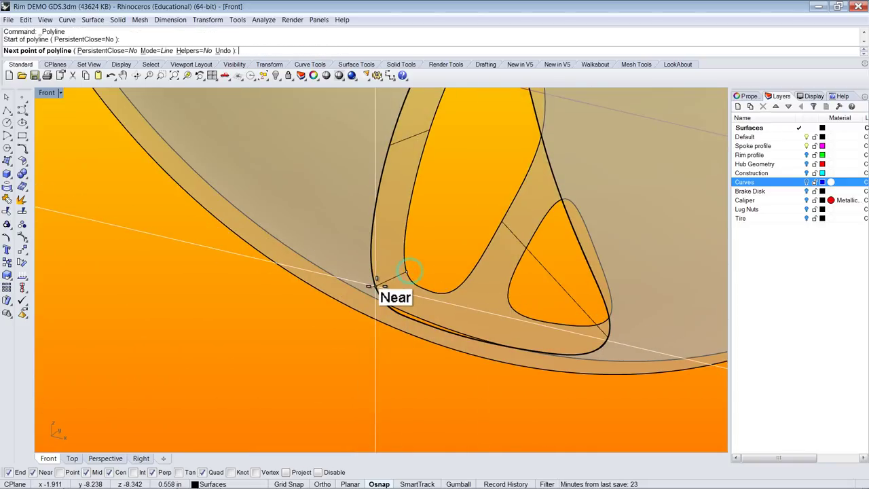
key(Return)
scroll(339, 272, down, 5)
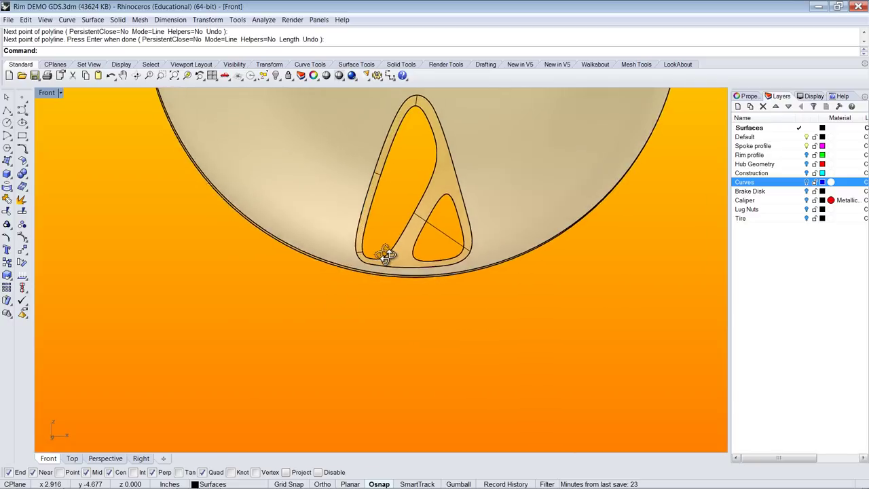
- Create a network surface from the long opening curve, the outer triangular curve and the four connecting lines, previewing it with Position edge matching
click(9, 165)
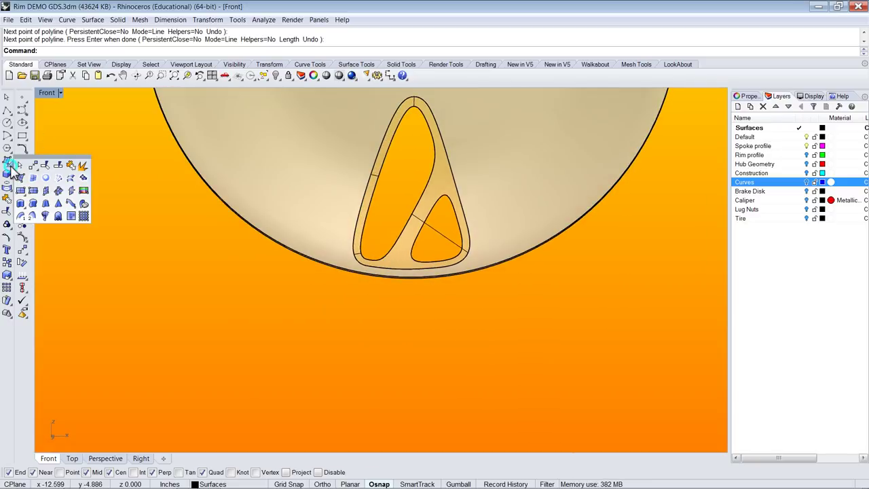
click(59, 178)
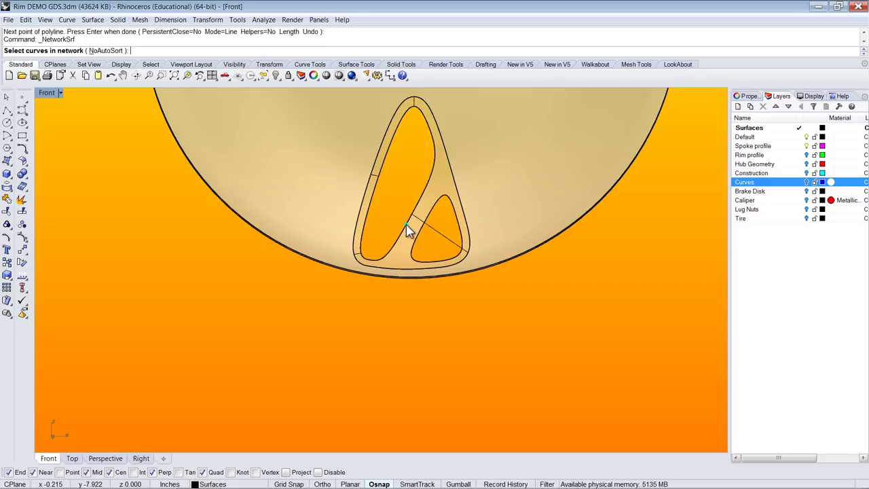
click(387, 278)
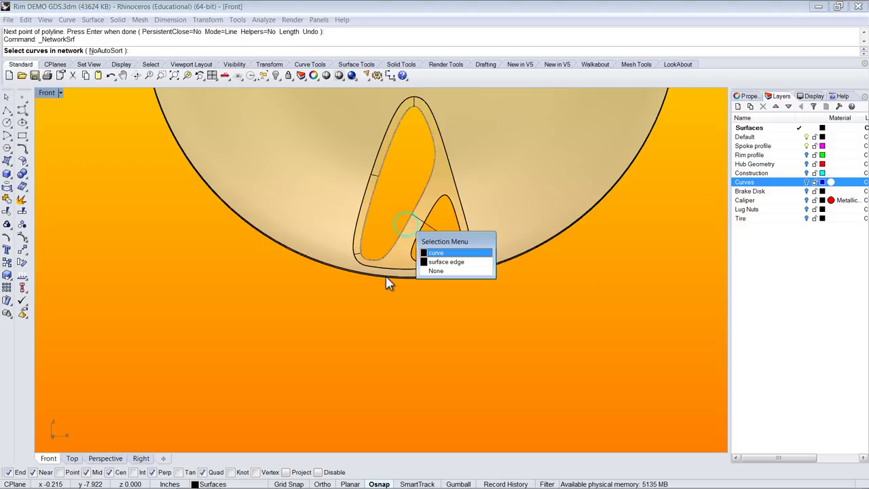
click(458, 190)
click(475, 209)
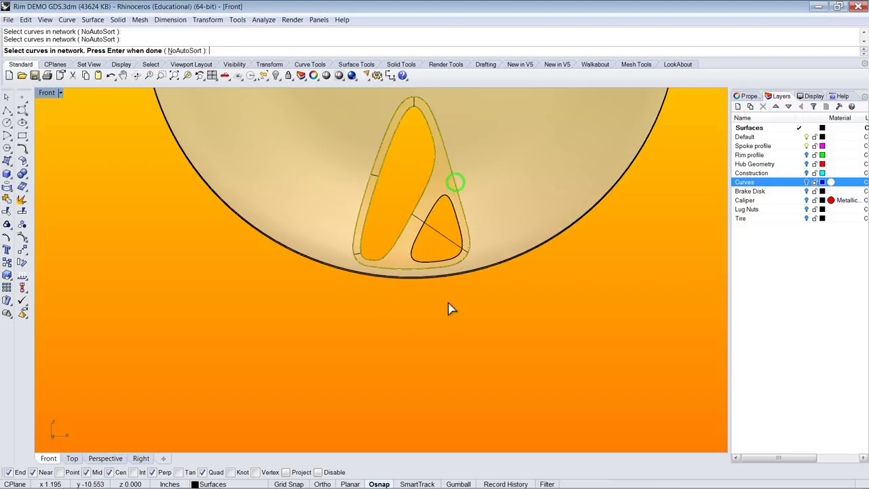
click(448, 239)
click(416, 104)
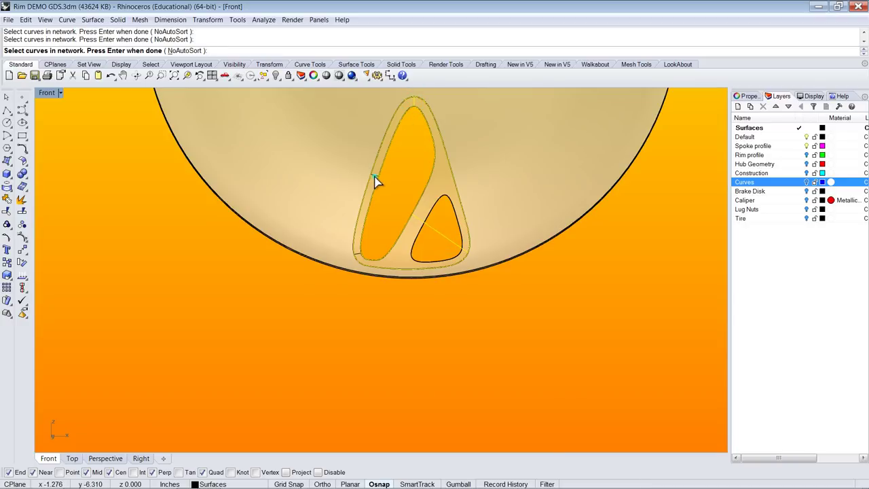
click(398, 274)
key(Return)
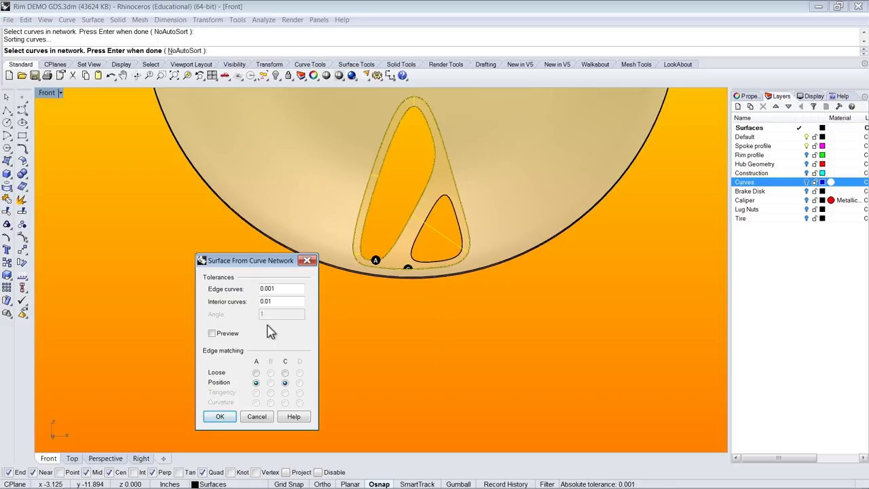
click(212, 334)
ctrl+shift+right_drag(462, 374, 414, 319)
click(220, 416)
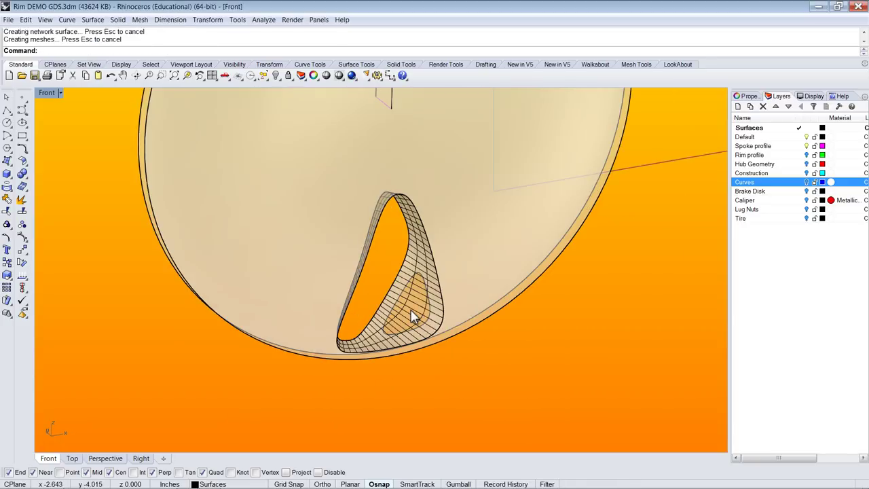
- Turn off the surface isocurve display for the new network surface around the spoke opening
click(410, 310)
click(465, 348)
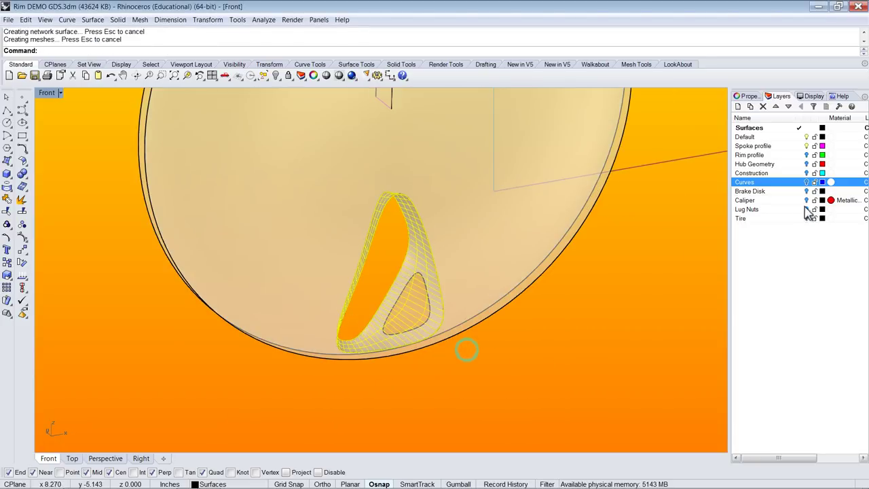
click(748, 95)
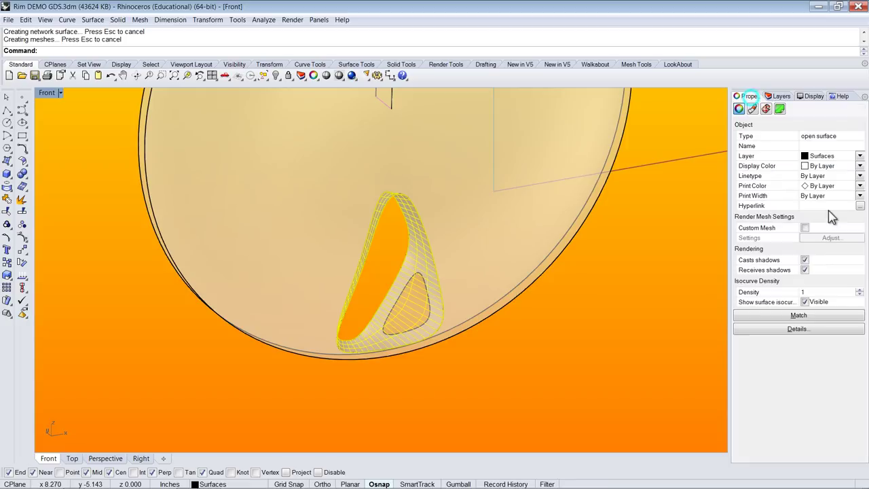
click(804, 302)
click(594, 323)
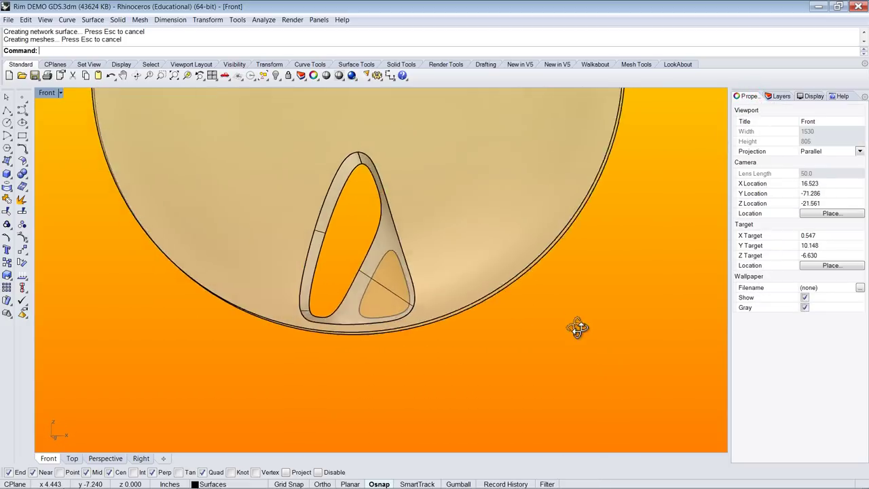
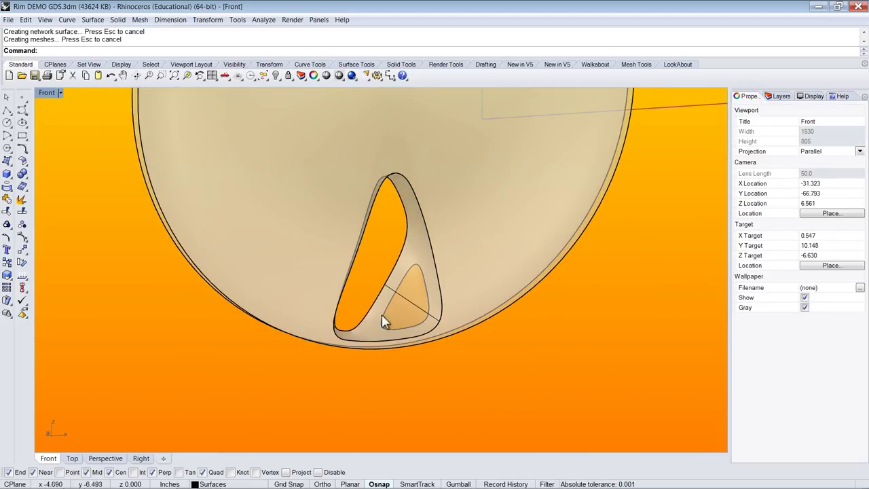
- Move the rear rim surface 0.5 inches straight back along the Y axis, away from the front surface
scroll(399, 297, up, 5)
ctrl+shift+right_drag(364, 324, 484, 278)
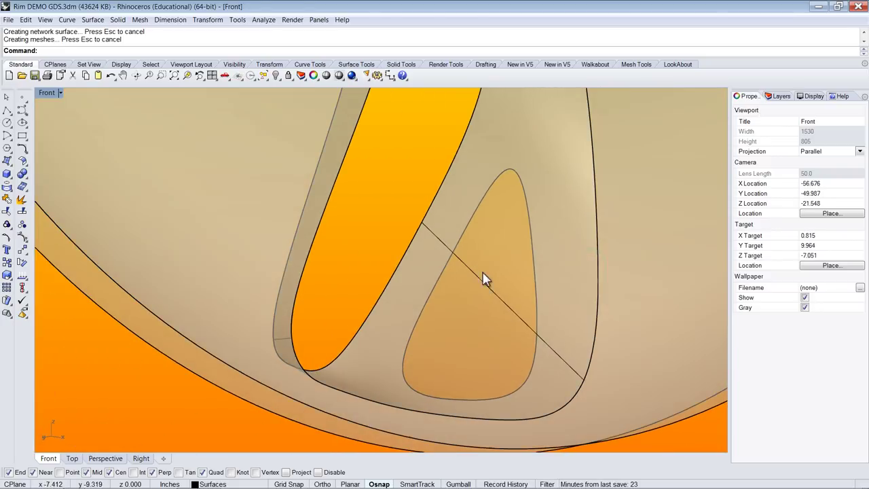
ctrl+shift+right_drag(446, 197, 495, 267)
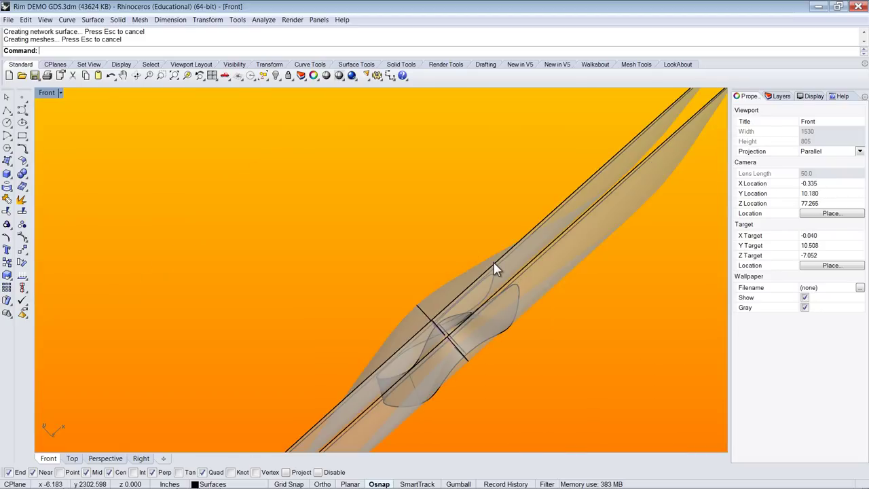
click(523, 293)
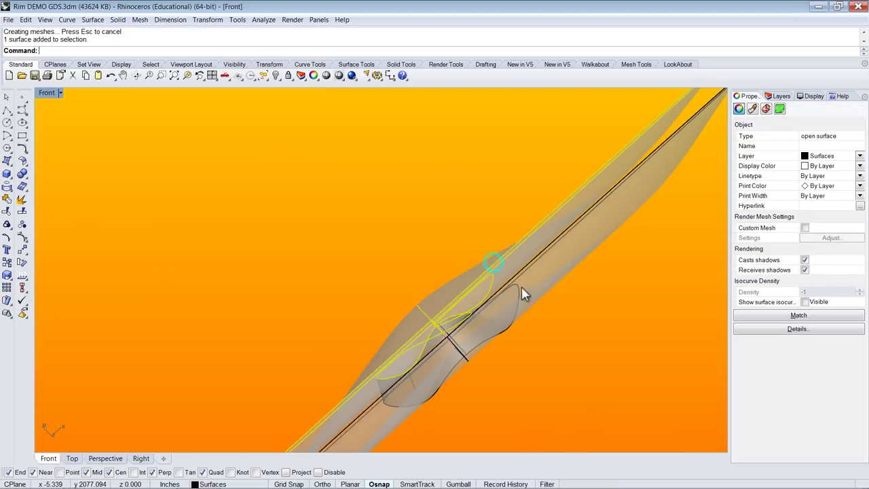
click(225, 75)
click(239, 93)
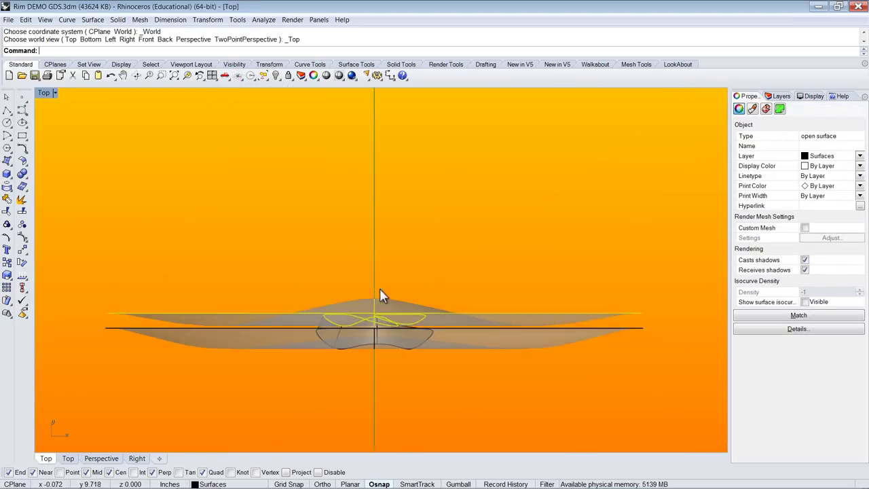
click(23, 251)
click(268, 271)
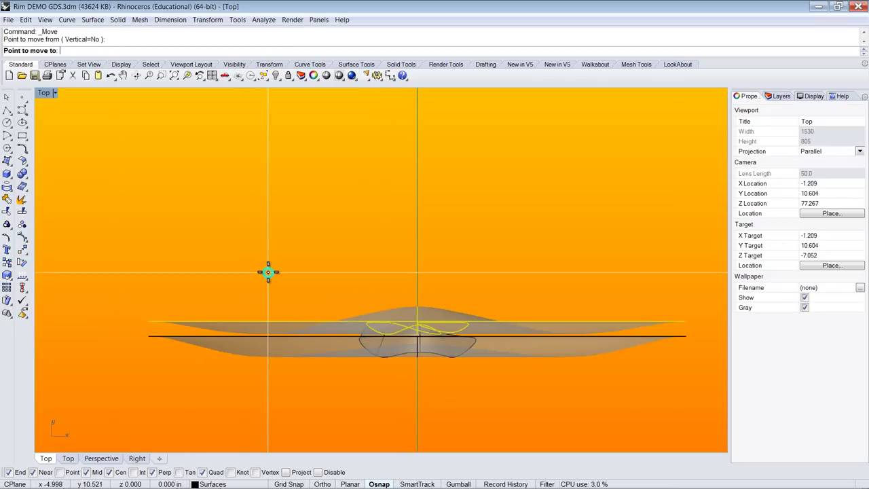
text(.5)
key(Return)
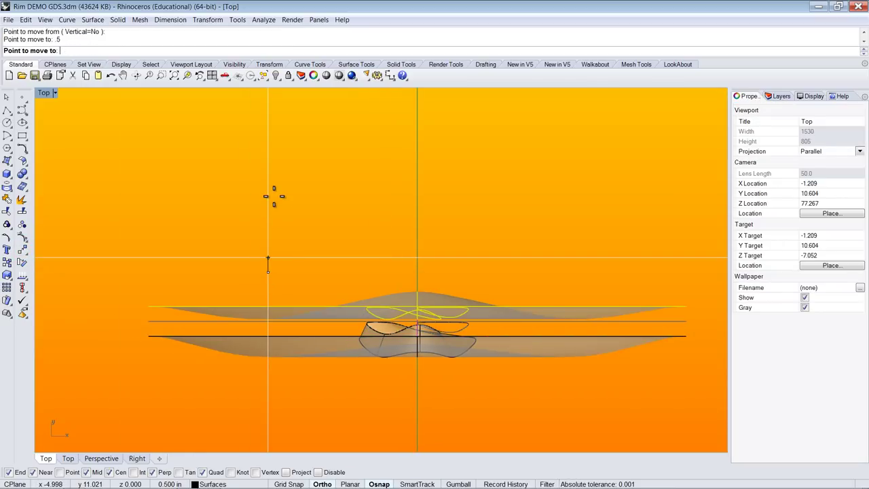
click(274, 196)
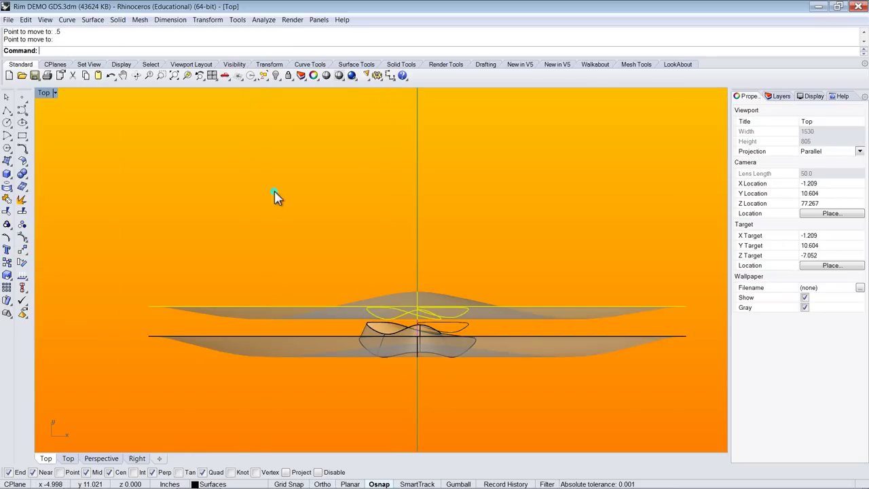
- Extrude the long inner opening's curve 0.5 inches along the Y axis toward the rear, with BothSides set to No
click(138, 75)
drag(314, 277, 414, 323)
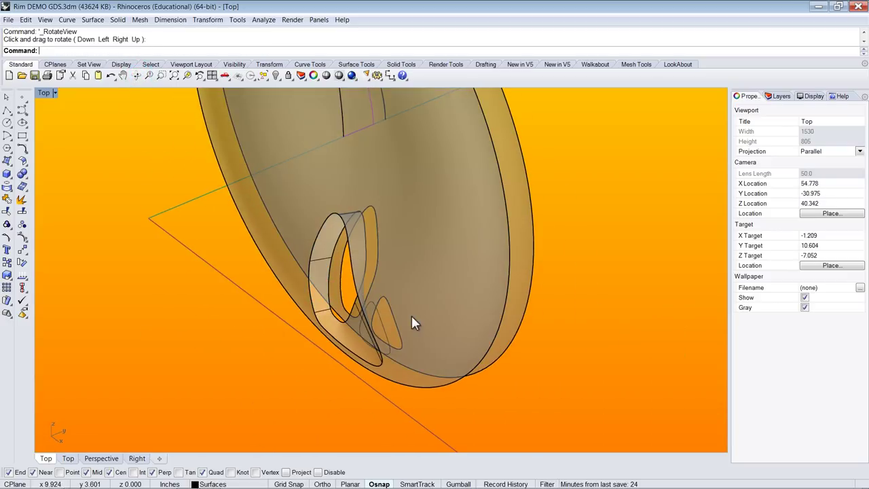
scroll(370, 302, up, 2)
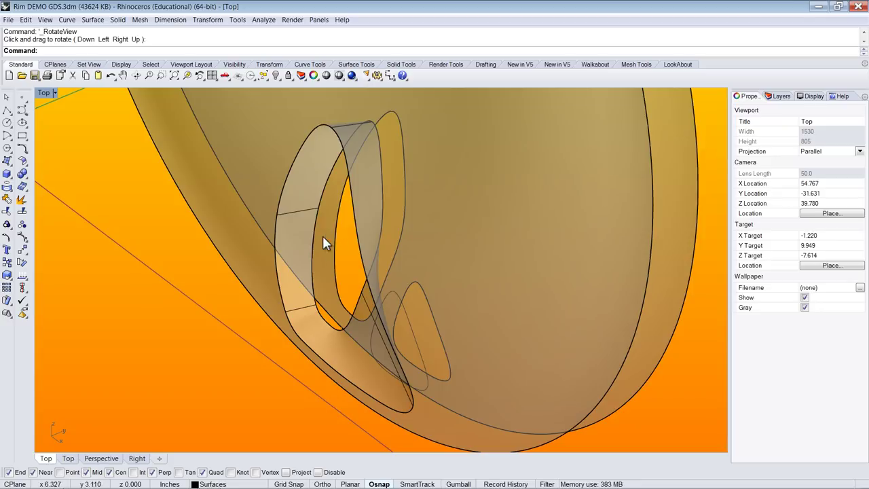
right_drag(337, 248, 358, 217)
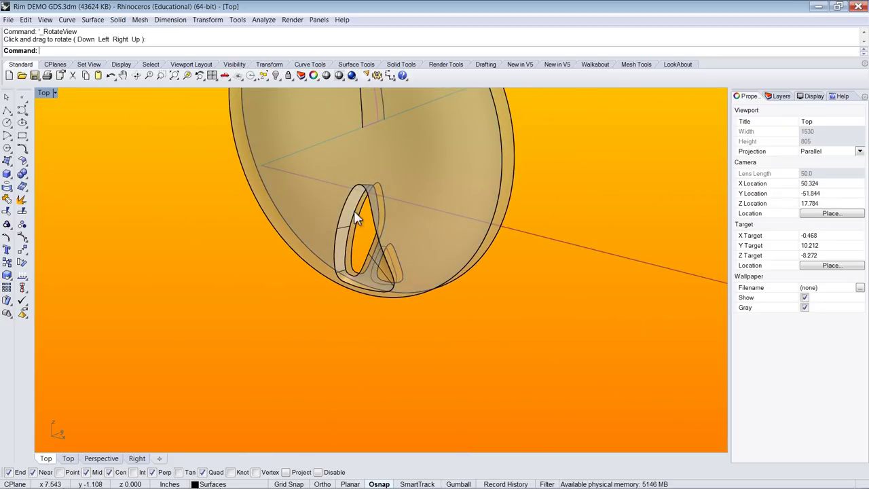
click(11, 176)
click(20, 192)
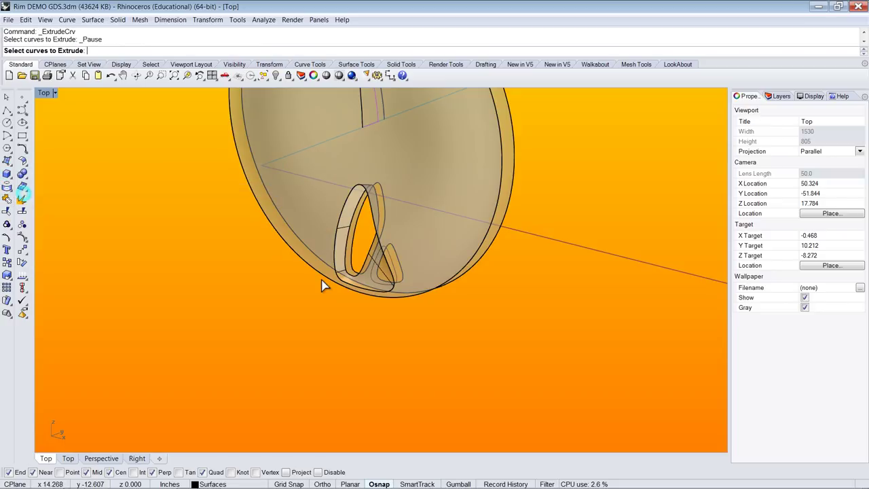
scroll(340, 219, up, 2)
click(339, 216)
click(370, 246)
key(Return)
scroll(348, 178, down, 4)
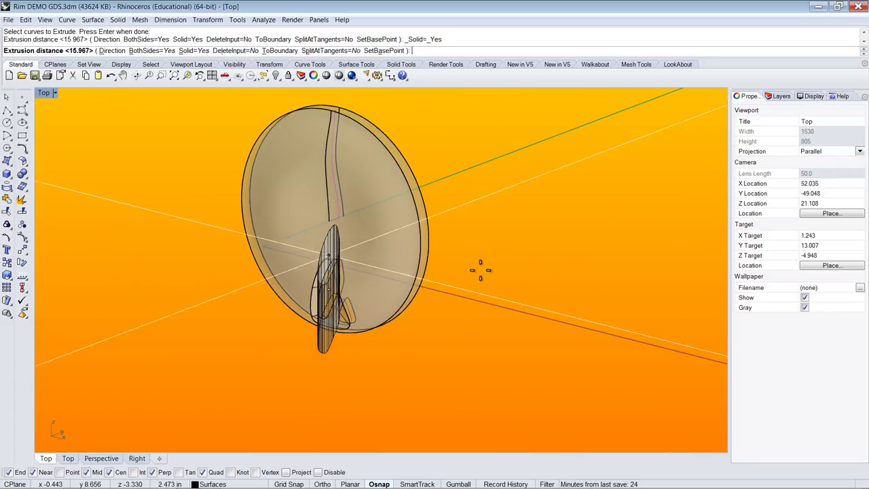
click(112, 51)
scroll(227, 290, down, 2)
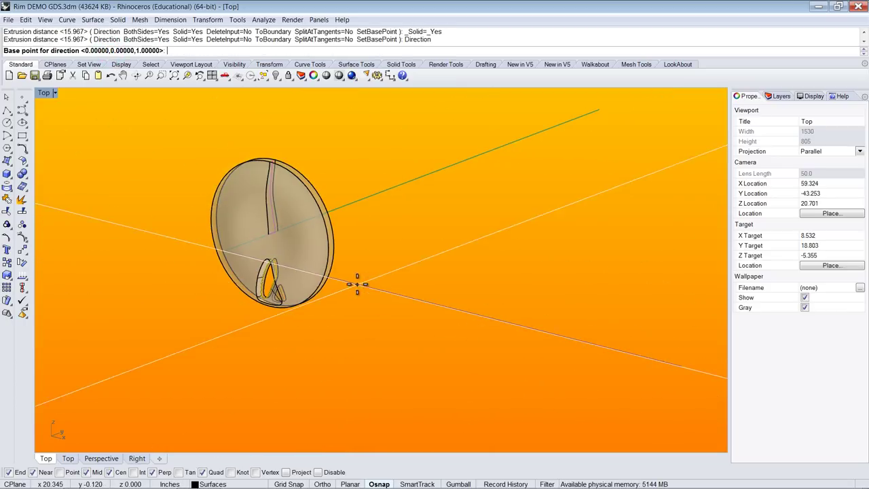
click(376, 314)
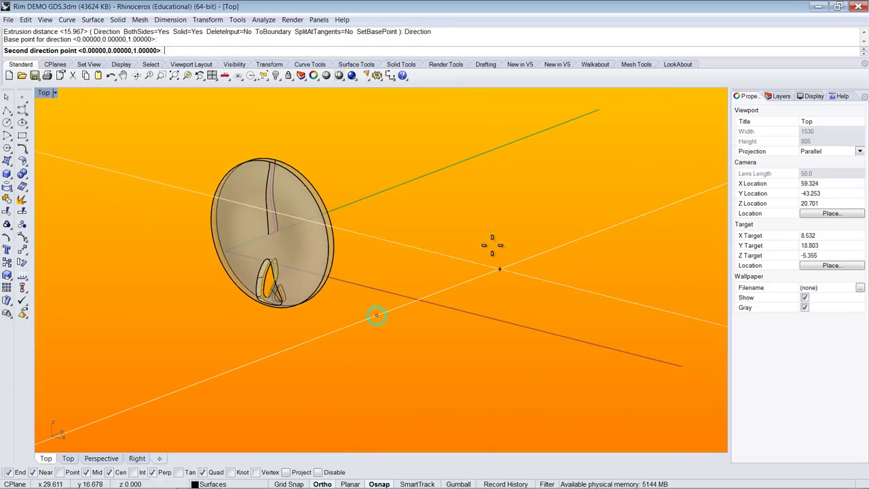
click(524, 230)
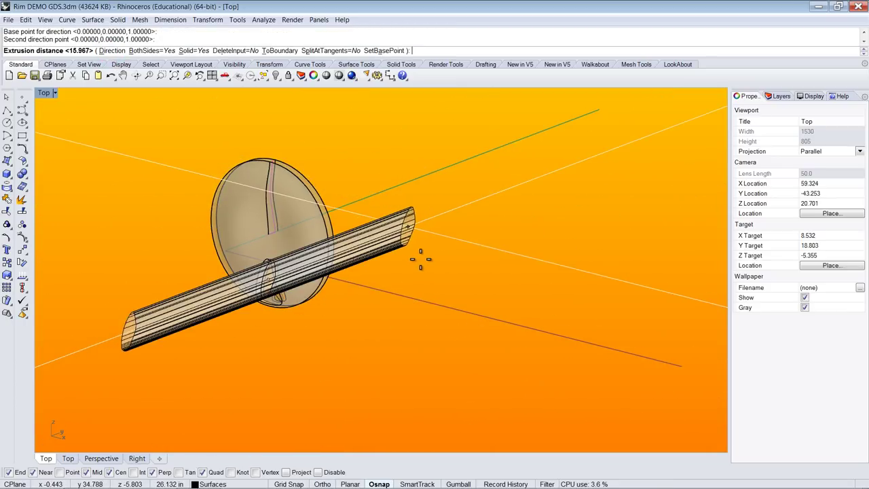
click(152, 52)
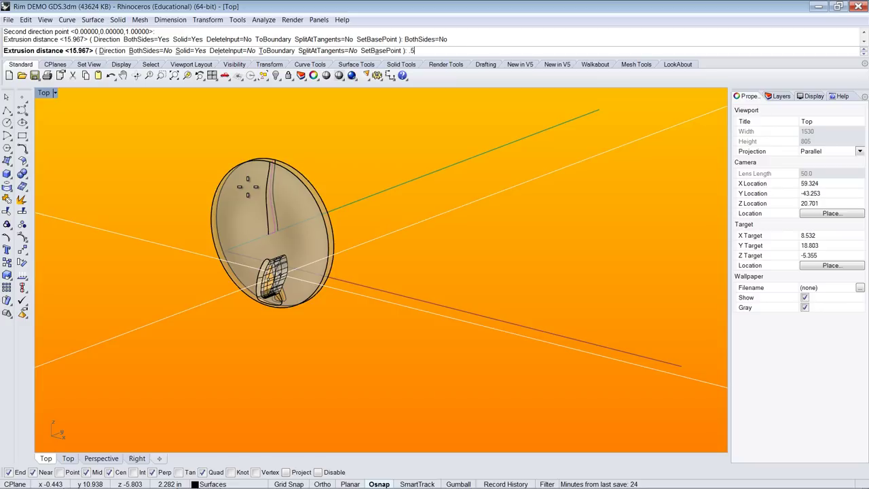
text(.5)
key(Return)
- Extrude the closed triangular opening curve along the Y axis with BothSides set to Yes, passing through both the network surface and rear surface
scroll(321, 335, up, 5)
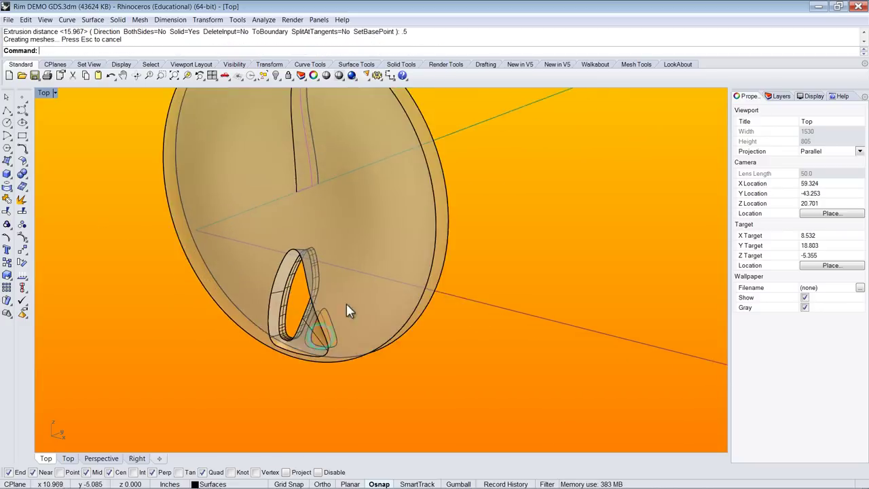
right_drag(324, 292, 377, 319)
scroll(448, 350, up, 2)
scroll(427, 292, up, 3)
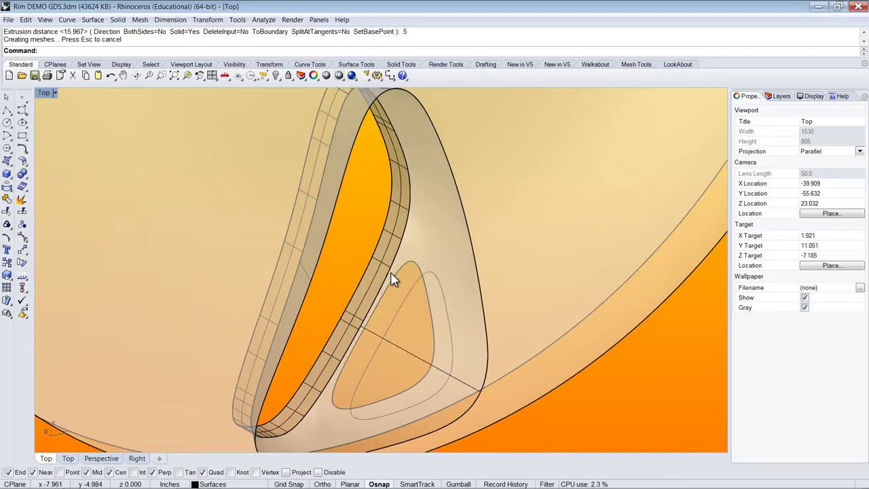
scroll(348, 233, down, 5)
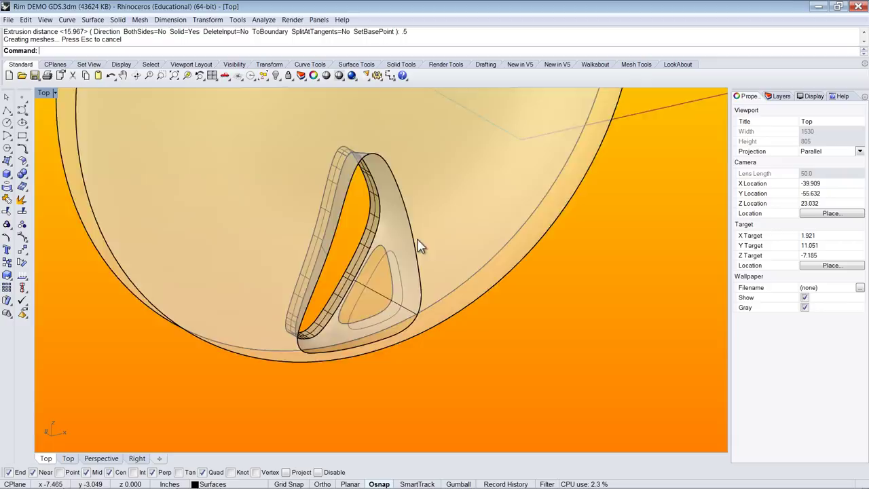
scroll(377, 252, up, 2)
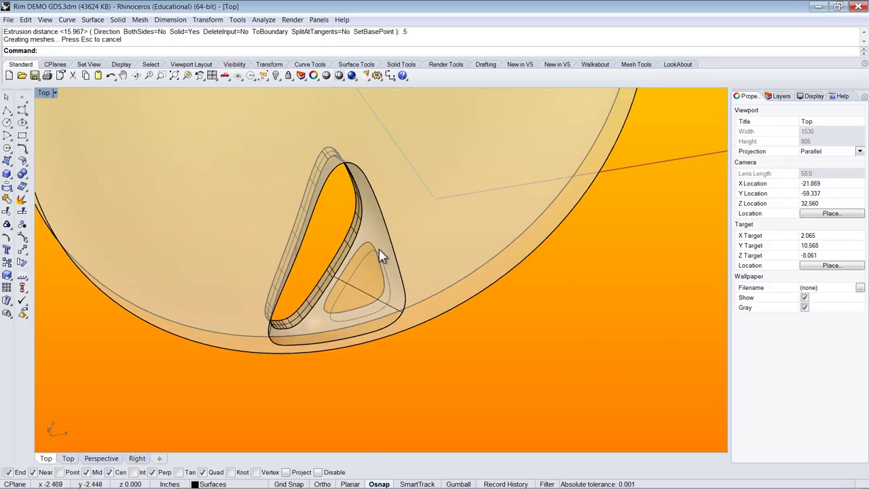
click(378, 249)
click(462, 283)
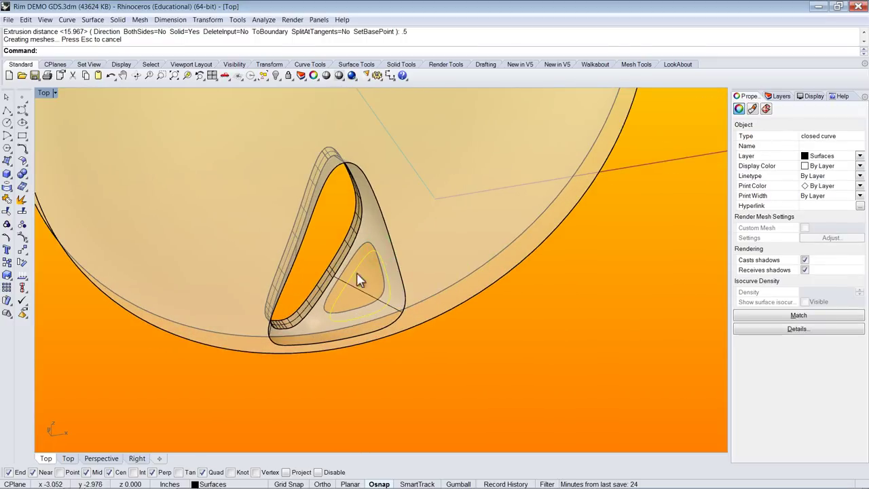
click(10, 175)
click(39, 178)
ctrl+shift+right_drag(489, 340, 383, 190)
click(99, 50)
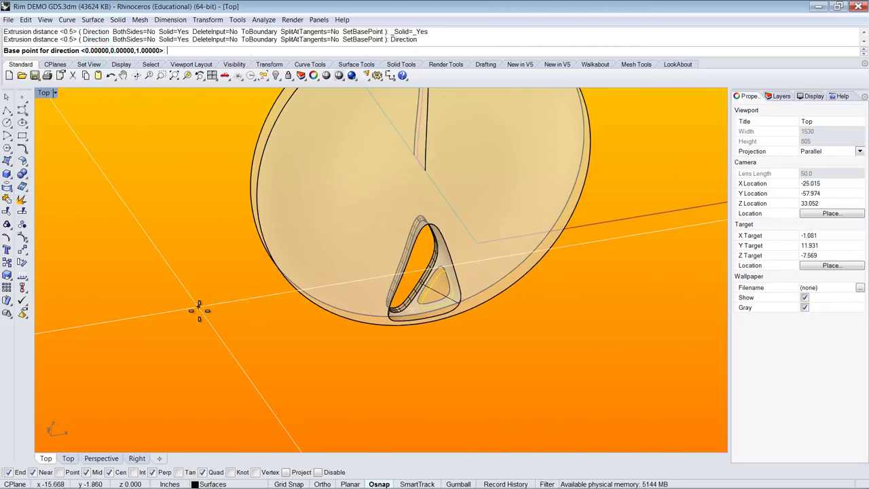
click(199, 311)
click(140, 224)
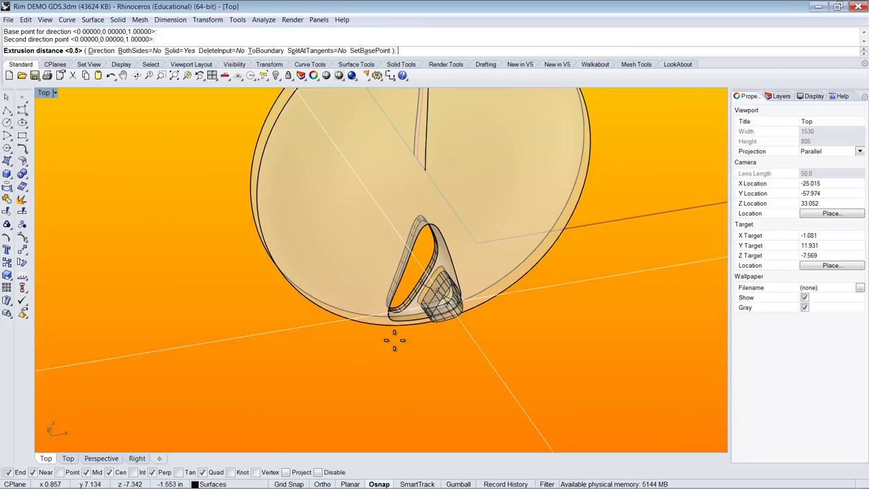
click(133, 52)
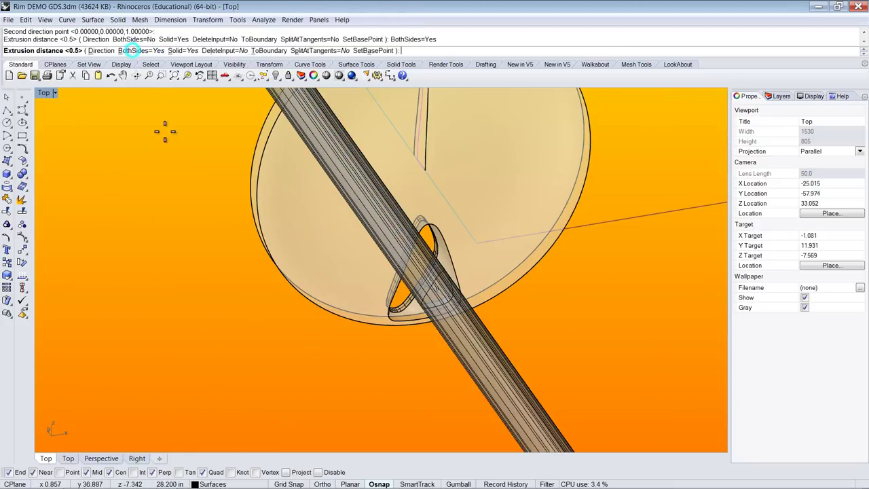
click(301, 322)
click(357, 354)
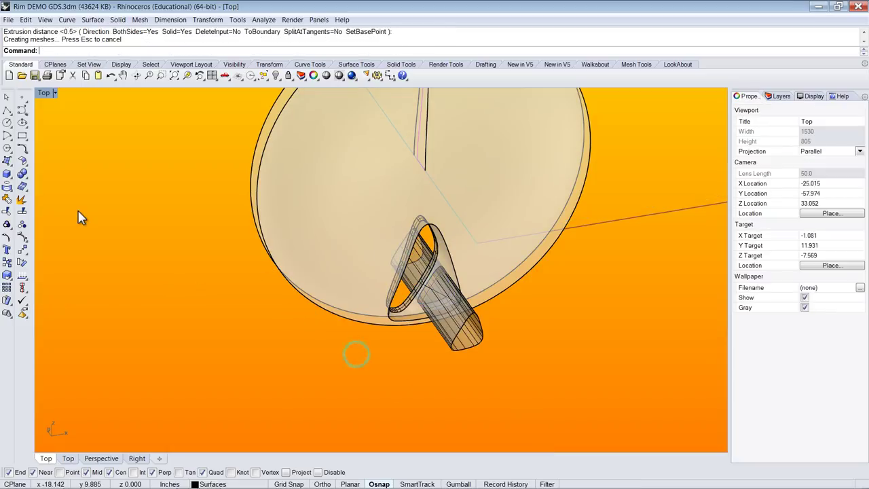
- Trim the triangular extrusion and the network surface against each other, removing the front overhang and the surface area inside the triangle
click(6, 211)
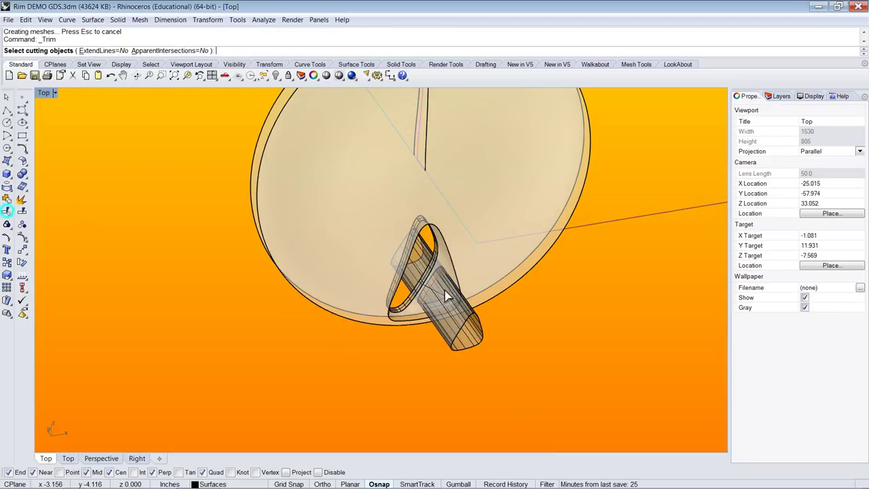
click(459, 345)
scroll(460, 344, up, 5)
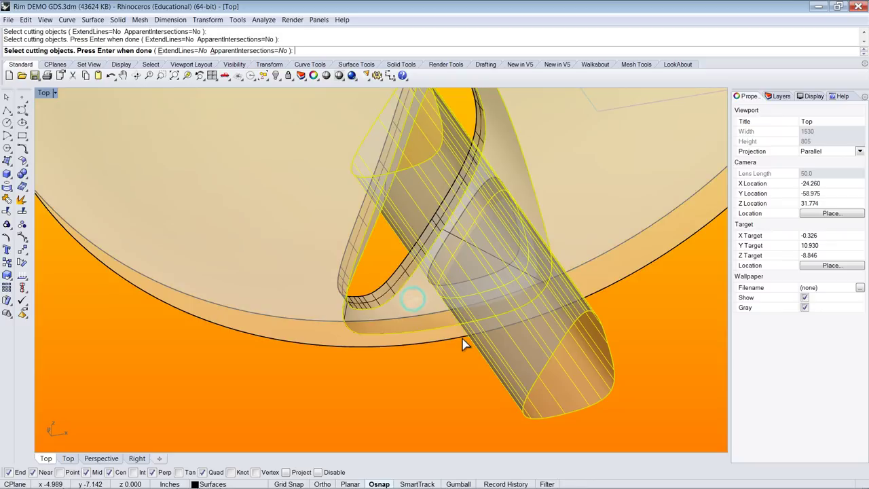
key(Return)
click(554, 364)
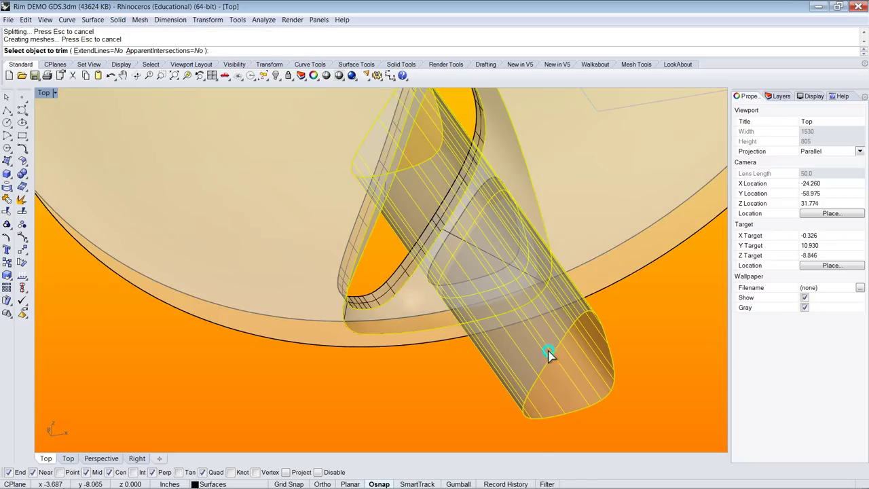
ctrl+shift+right_drag(459, 360, 471, 188)
key(Return)
- Trim off the triangular extrusion's overhang behind the wheel, using the rear rim surface as the cutting object
ctrl+shift+right_drag(538, 367, 453, 253)
right_click(433, 252)
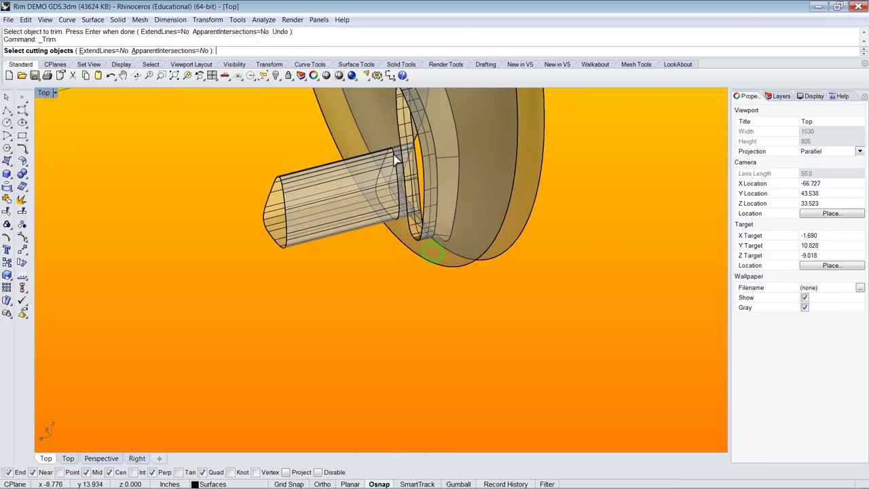
click(365, 105)
right_click(351, 188)
click(305, 199)
right_click(304, 291)
- Examine the side walls and edges of the long and triangular spoke openings from several angles and up close
ctrl+shift+right_drag(636, 241, 443, 312)
drag(491, 326, 372, 212)
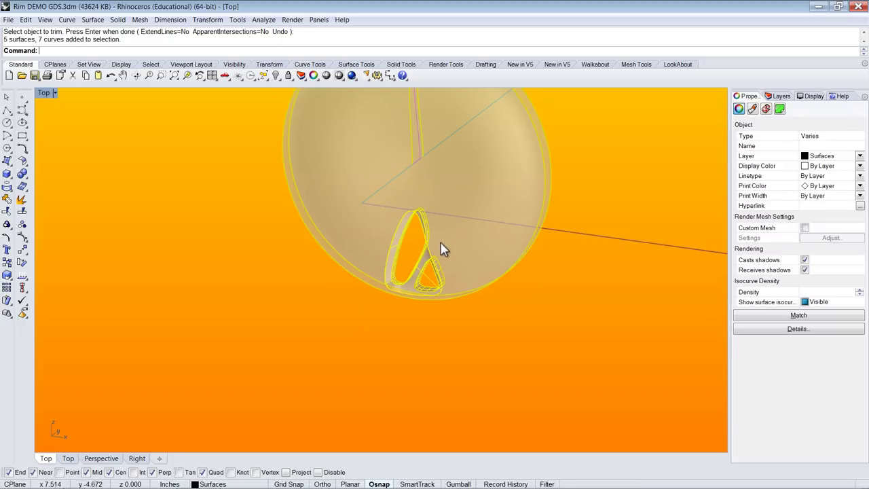
scroll(422, 296, up, 3)
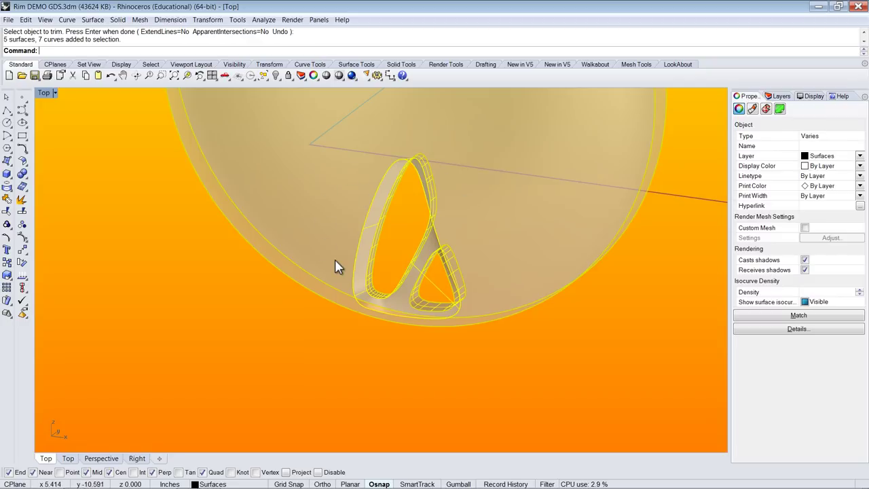
scroll(369, 258, up, 1)
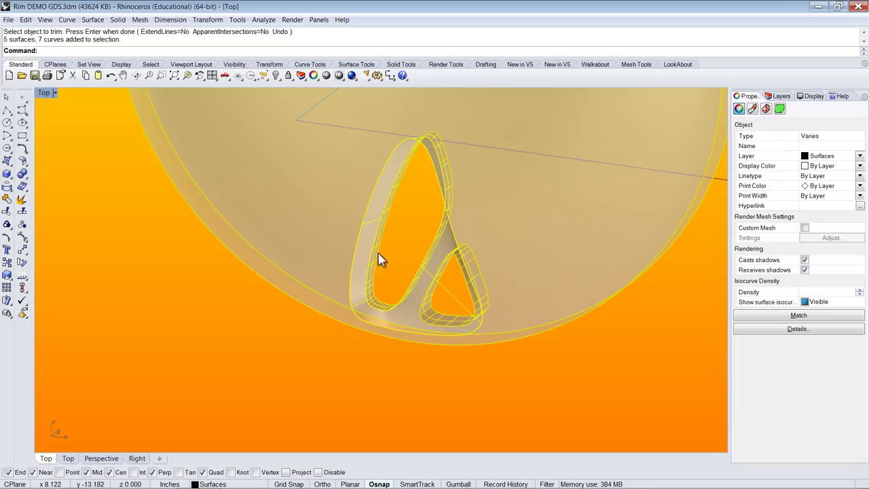
ctrl+shift+right_drag(429, 246, 438, 199)
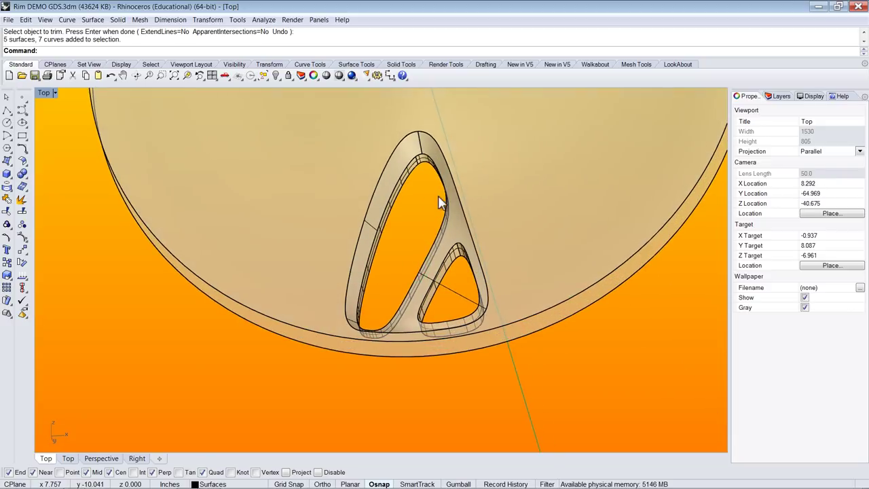
scroll(419, 161, up, 5)
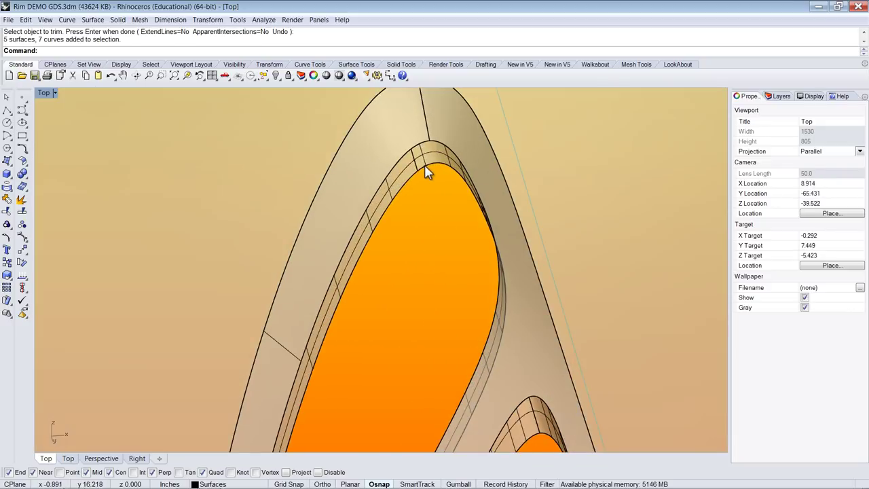
scroll(420, 187, down, 3)
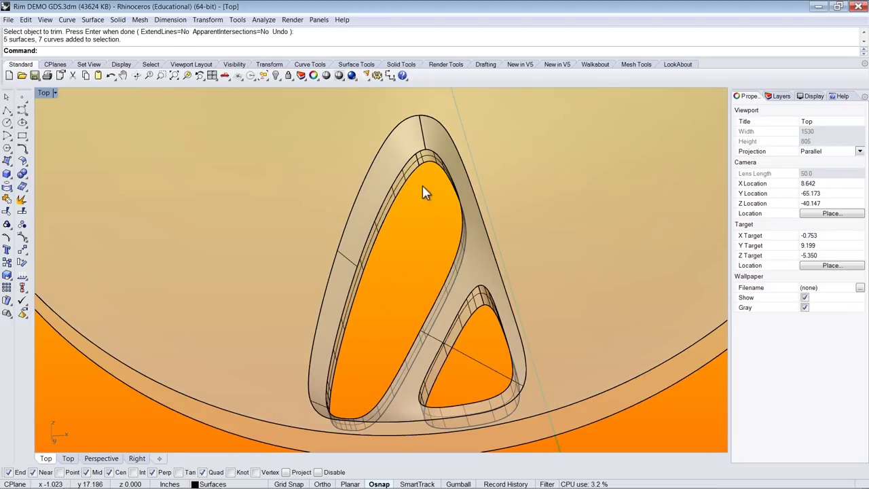
- Turn off the surface isocurve display for the network surface, rim surface and long opening's wall
scroll(418, 161, up, 3)
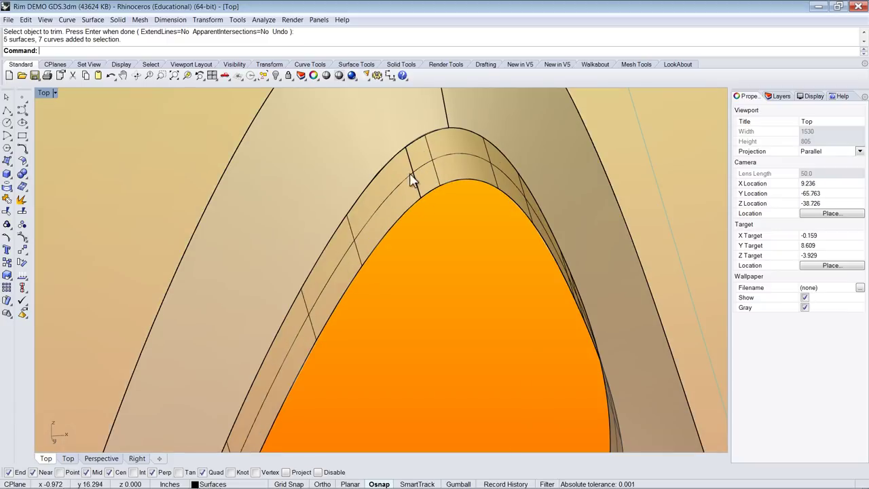
scroll(421, 201, down, 5)
click(396, 201)
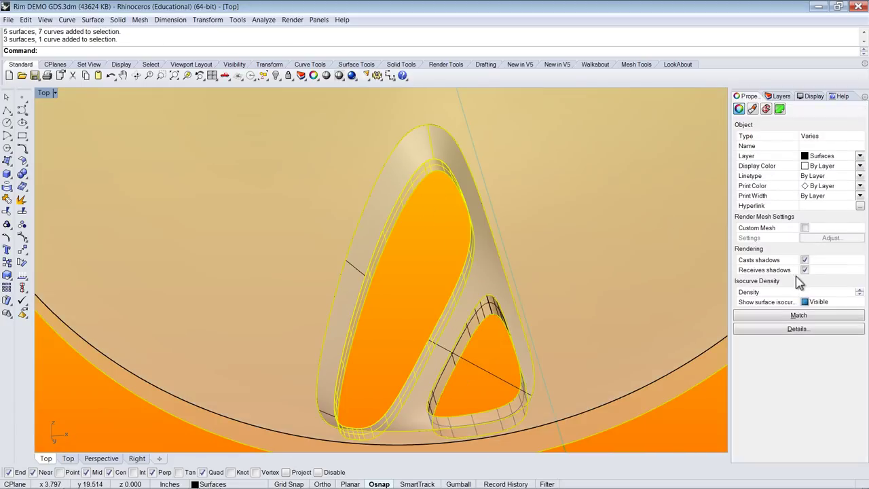
click(807, 302)
key(Escape)
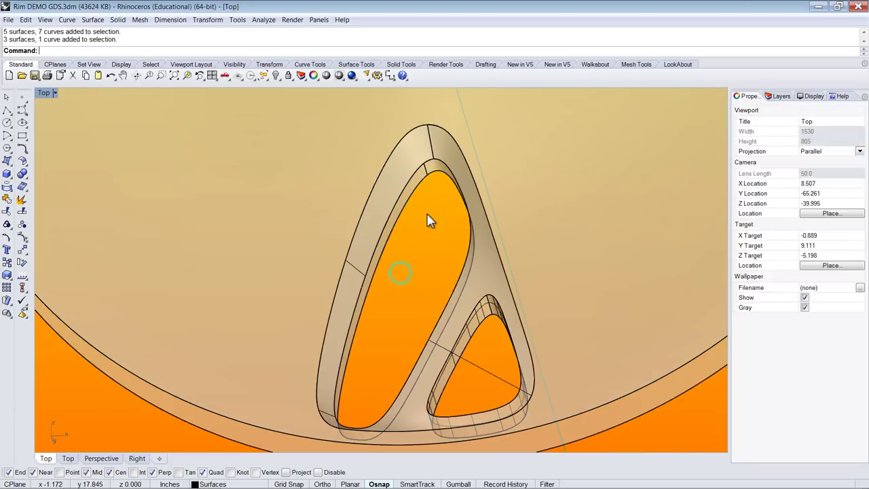
- Adjust the closed surface seam of the long opening's wall to line up with the network surface's seam at the apex
scroll(428, 219, up, 4)
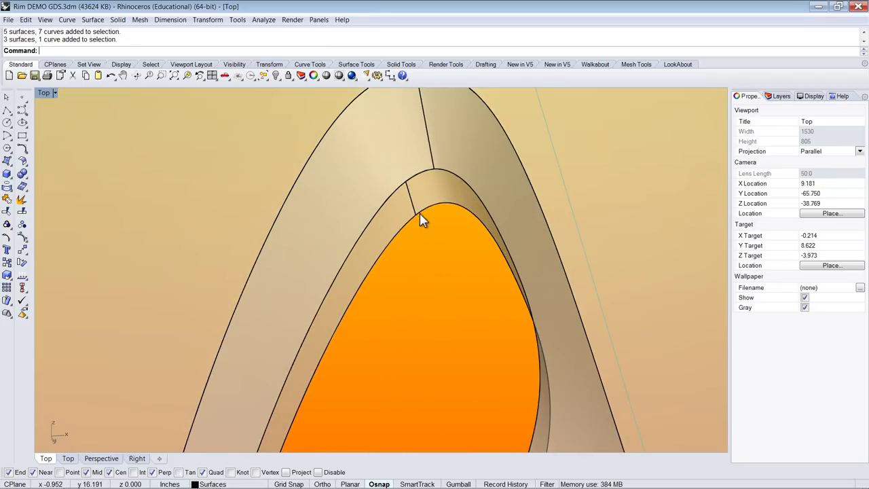
scroll(426, 243, down, 2)
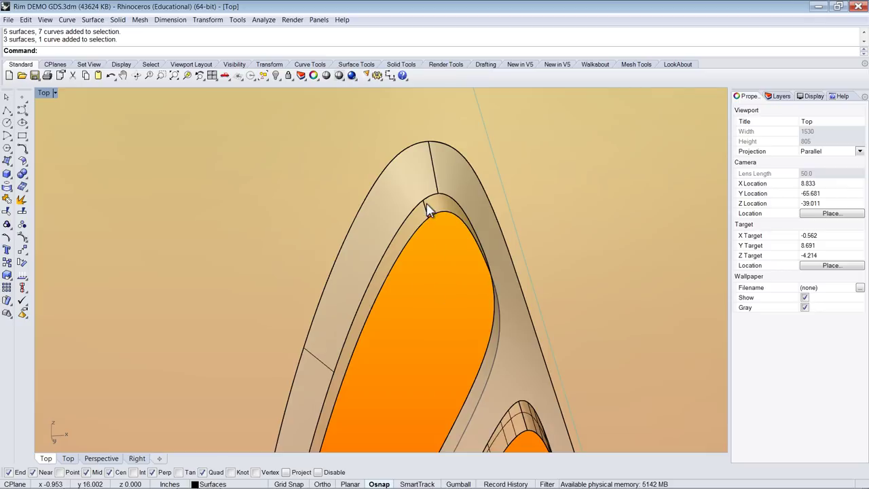
scroll(438, 207, down, 3)
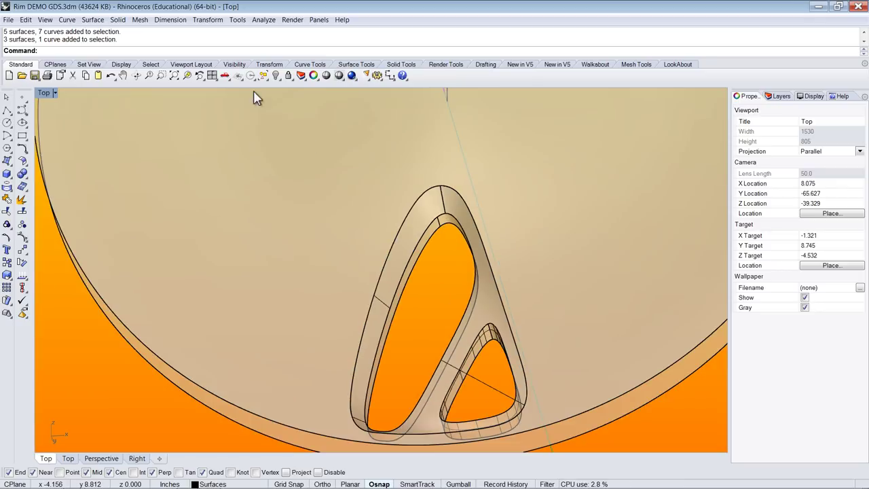
click(93, 19)
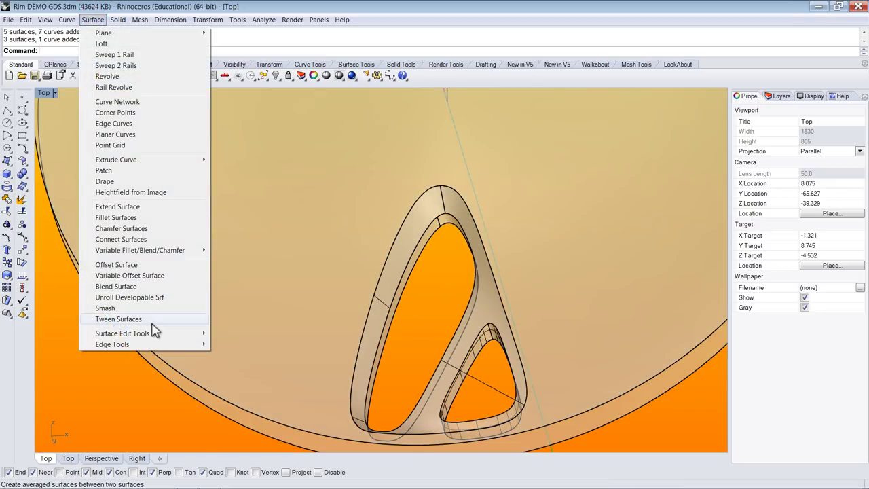
mouse_move(153, 334)
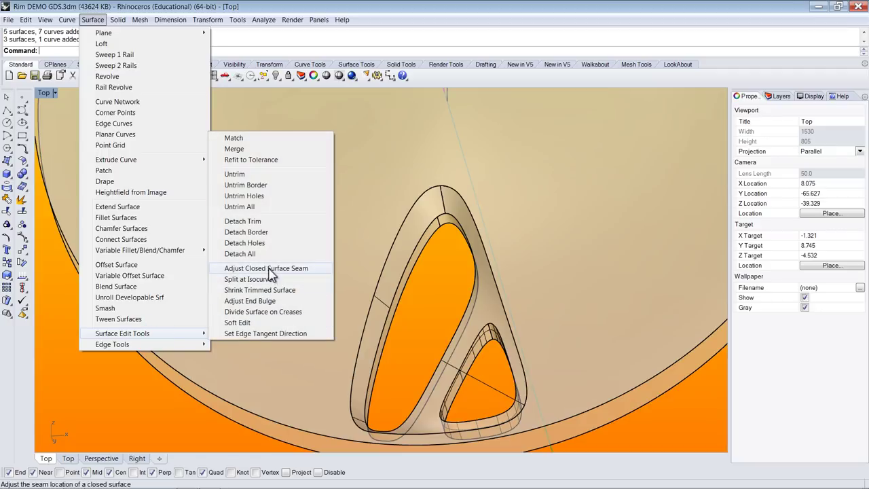
click(268, 268)
scroll(448, 280, up, 5)
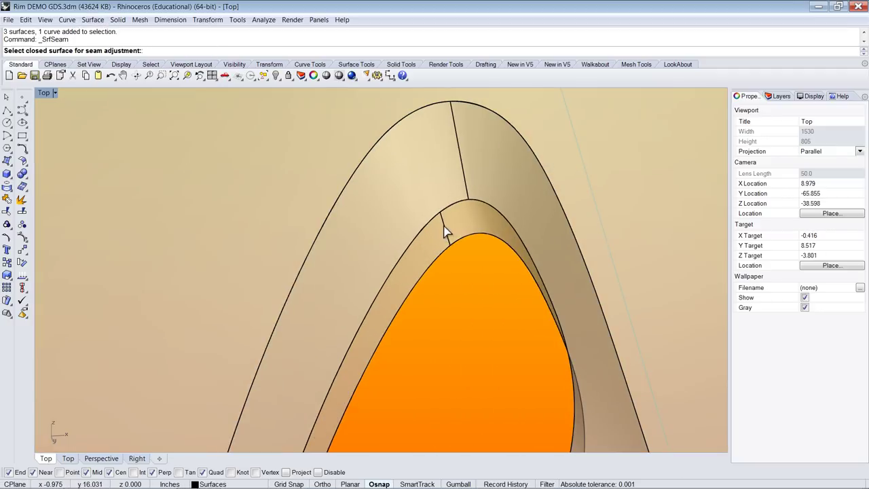
click(445, 231)
click(466, 201)
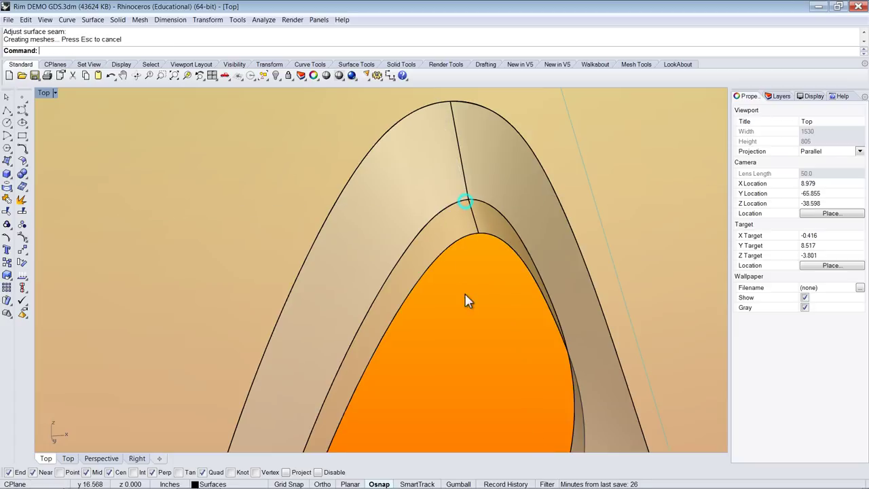
- Join all the rim, network and opening wall surfaces into one polysurface
scroll(455, 105, down, 4)
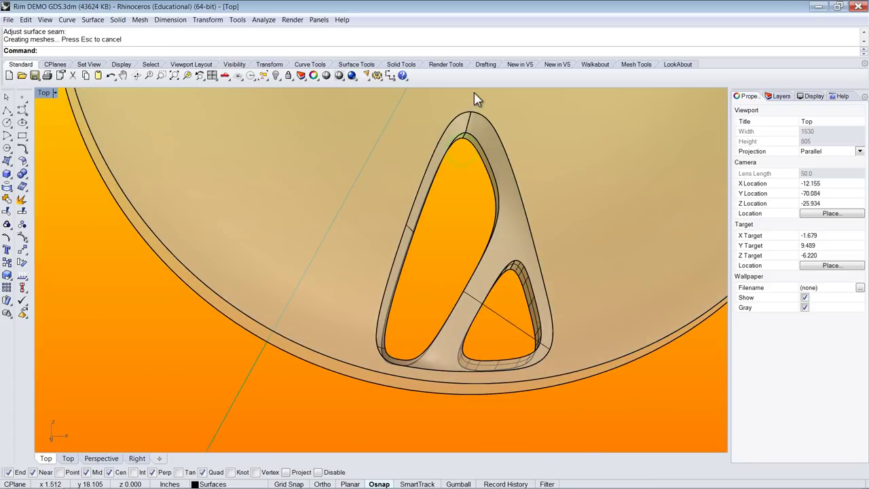
ctrl+shift+right_drag(501, 260, 502, 330)
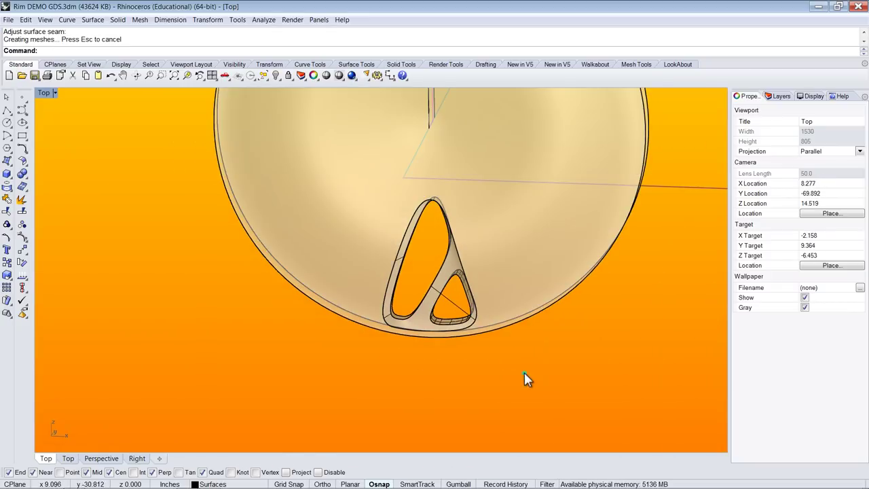
drag(350, 204, 350, 204)
click(7, 198)
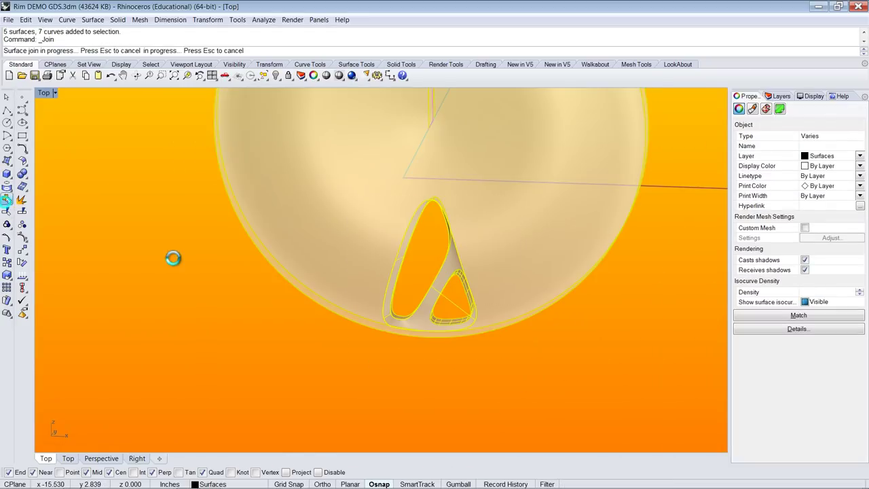
key(Escape)
- Delete the seven leftover construction curves around the spoke openings
mouse_move(359, 349)
ctrl+shift+right_down()
mouse_move(320, 373)
mouse_move(375, 319)
mouse_move(363, 339)
ctrl+shift+right_up()
drag(363, 339, 520, 223)
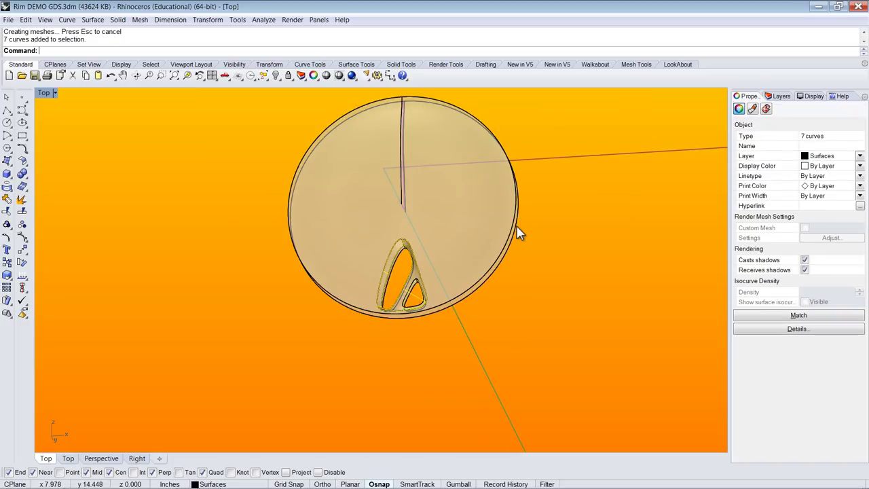
key(Delete)
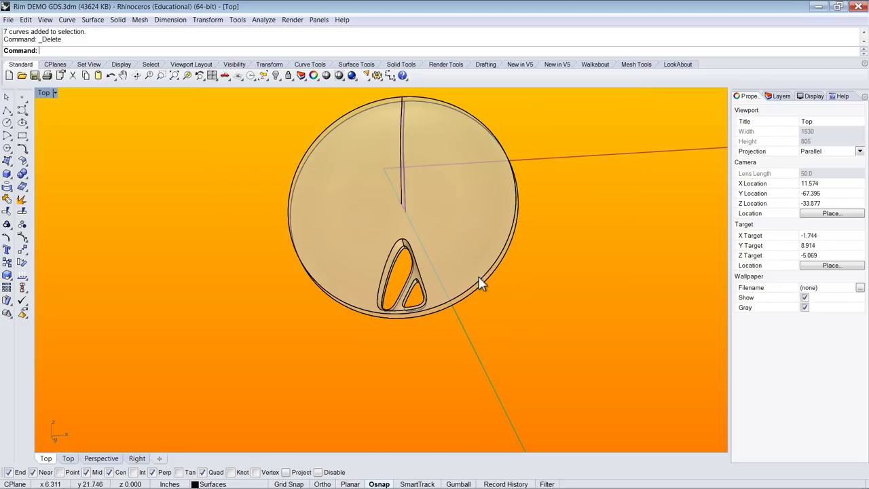
- Fillet the front edge of the long opening, where its wall meets the network surface, with a 0.25 radius
scroll(416, 333, up, 5)
scroll(356, 329, down, 5)
ctrl+shift+right_drag(356, 329, 347, 391)
scroll(391, 342, up, 2)
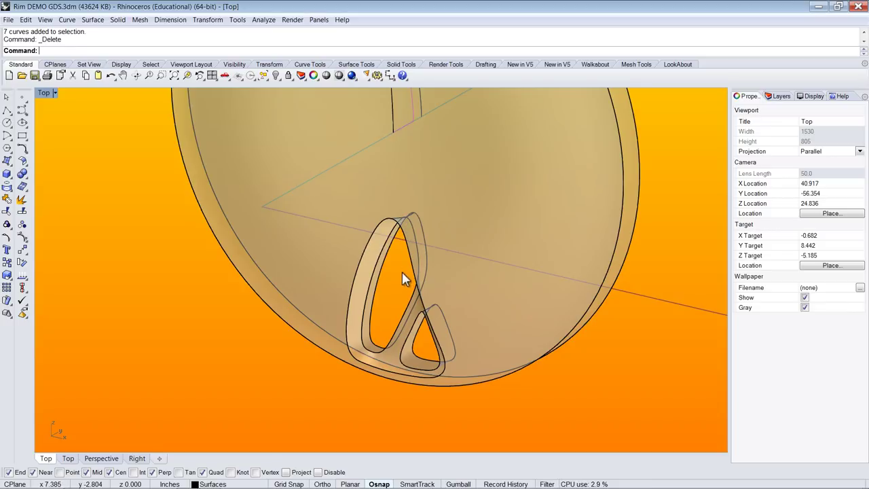
click(117, 19)
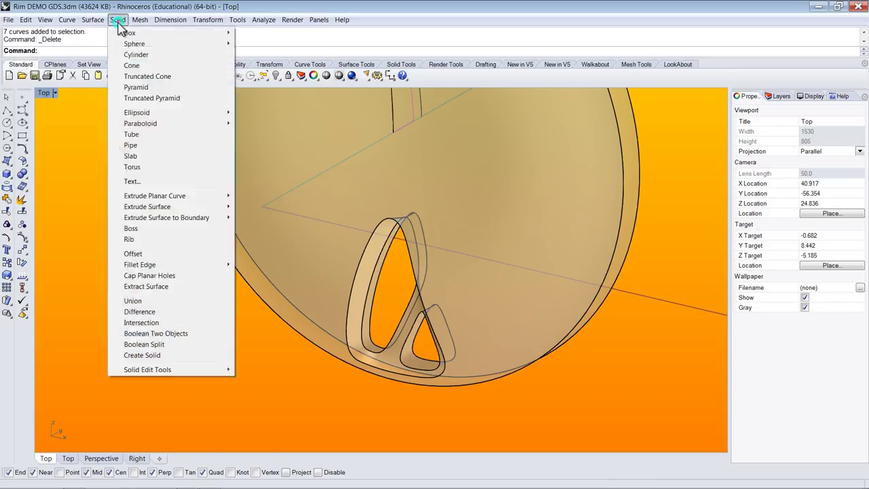
mouse_move(217, 264)
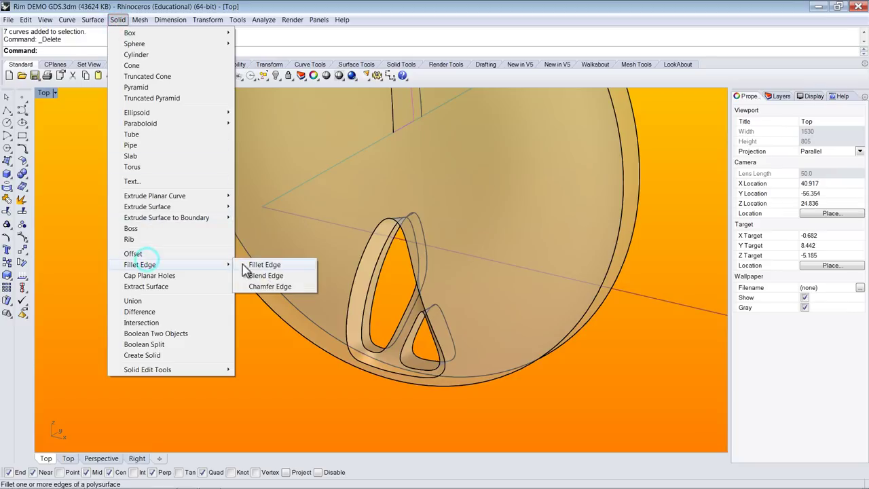
click(254, 265)
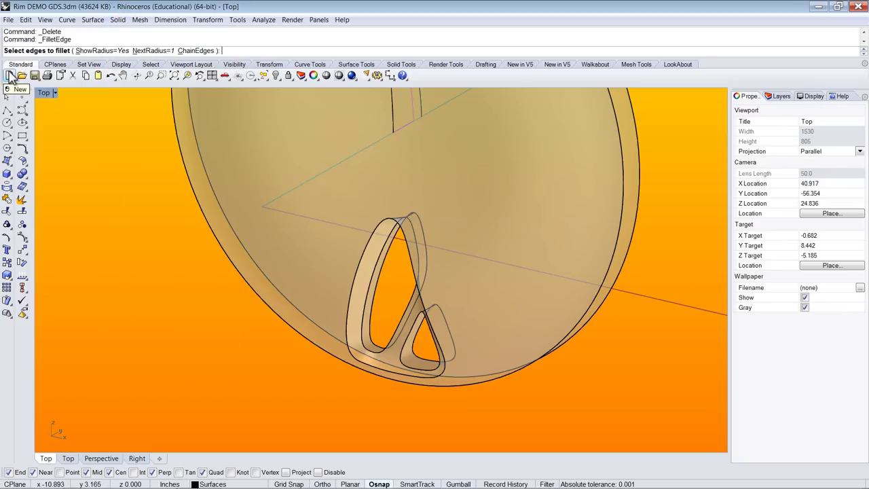
text(.25)
key(Return)
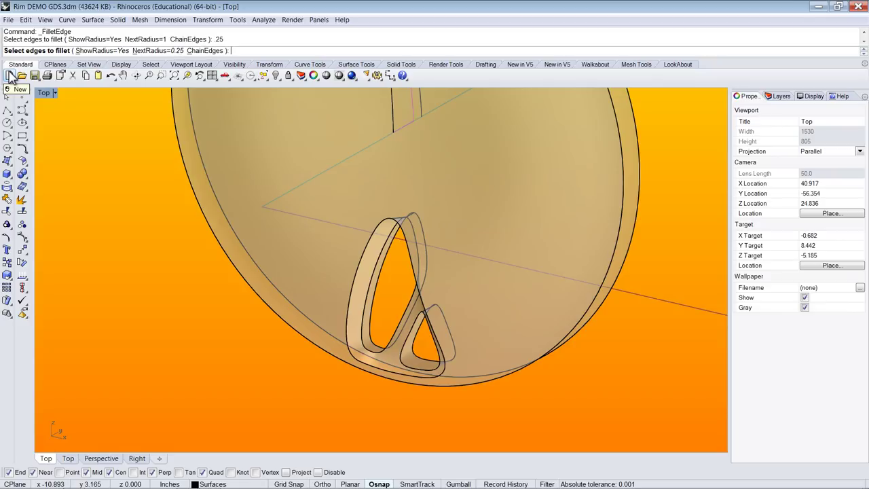
click(364, 322)
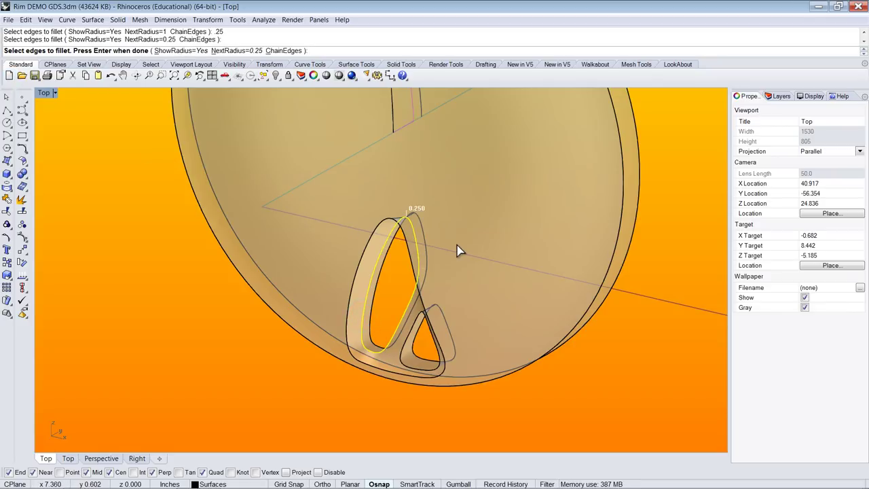
key(Return)
key(Return)
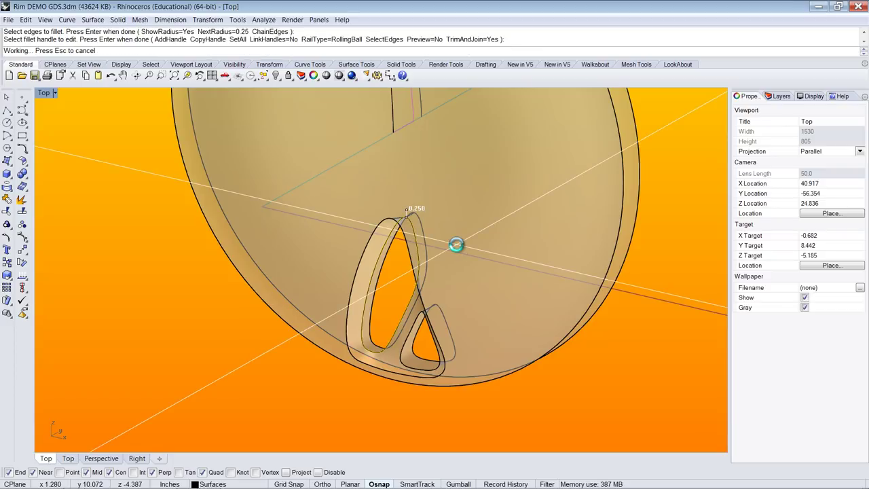
- Fillet the triangular opening's front and rear edges and the long opening's rear edge with a 0.125 radius
ctrl+shift+right_drag(457, 251, 520, 269)
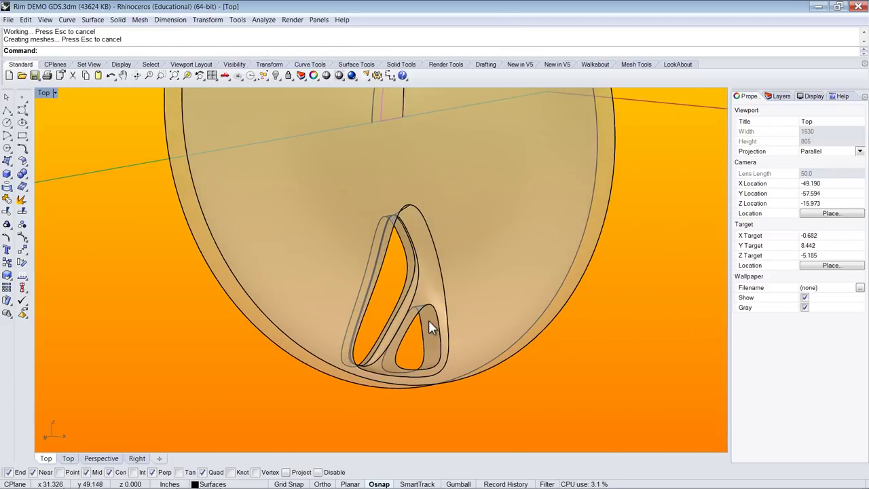
scroll(430, 325, up, 3)
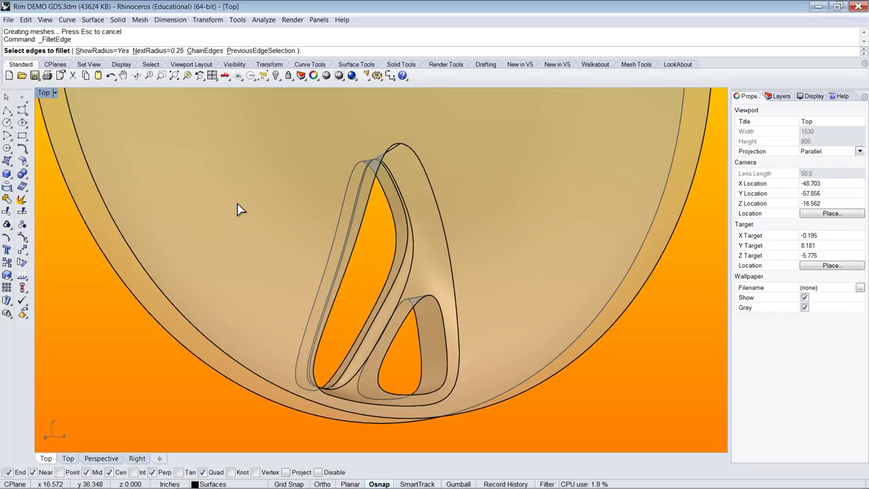
key(Return)
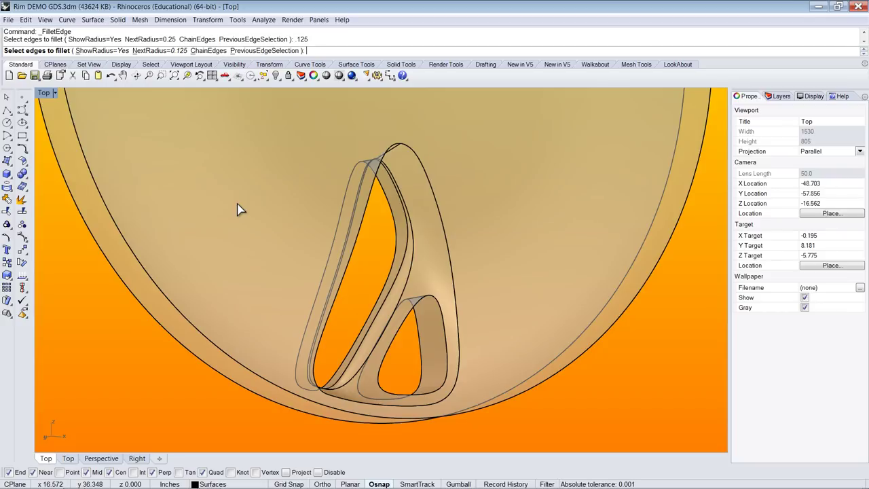
click(445, 315)
click(417, 330)
click(391, 222)
key(Return)
key(Return)
- Start an edge fillet with 0.125 radius on the outer edge where the network surface meets the rim face
right_drag(454, 197, 417, 153)
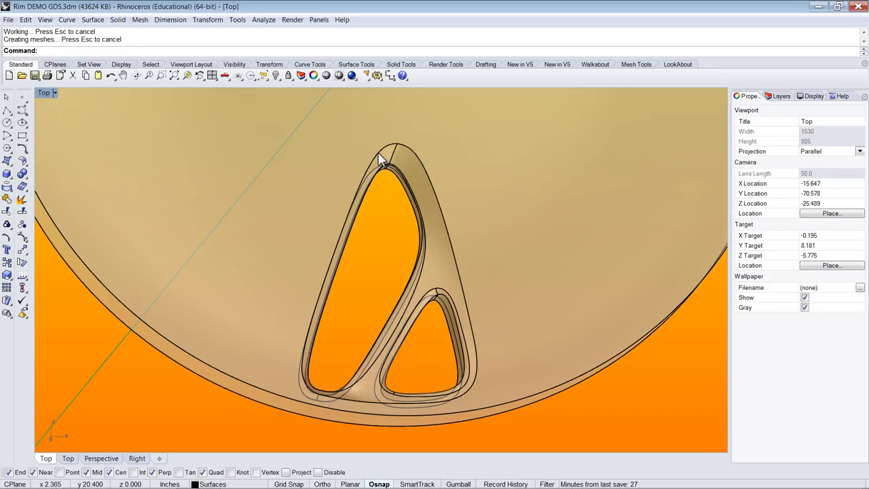
ctrl+shift+right_drag(436, 204, 461, 201)
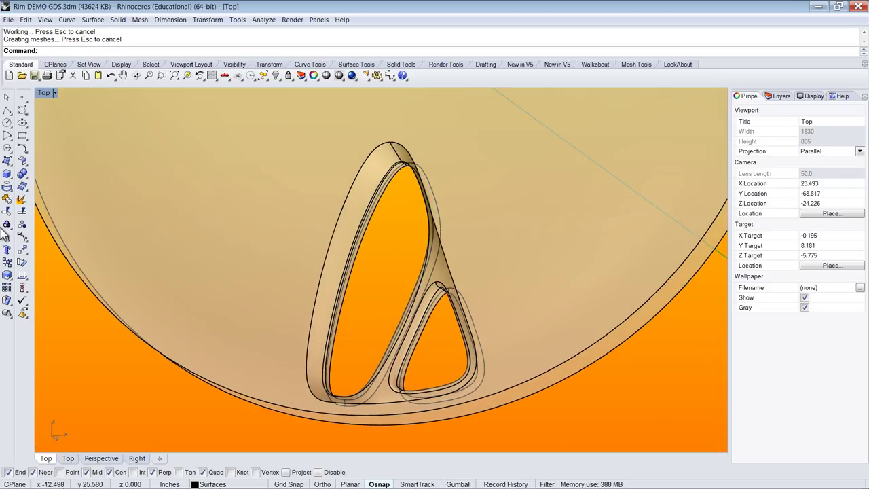
click(7, 178)
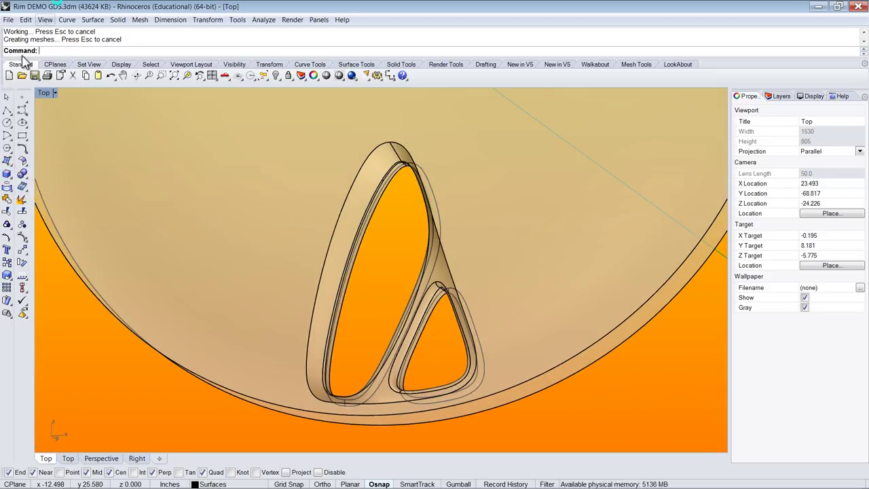
click(22, 175)
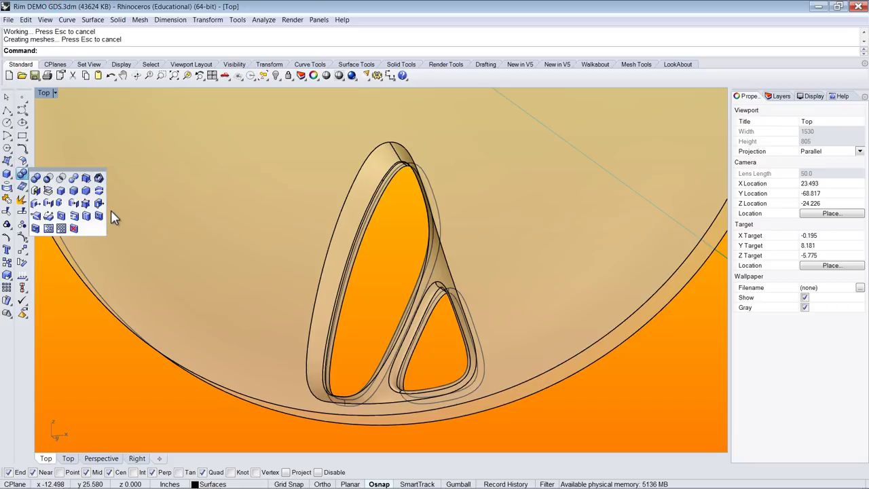
click(74, 192)
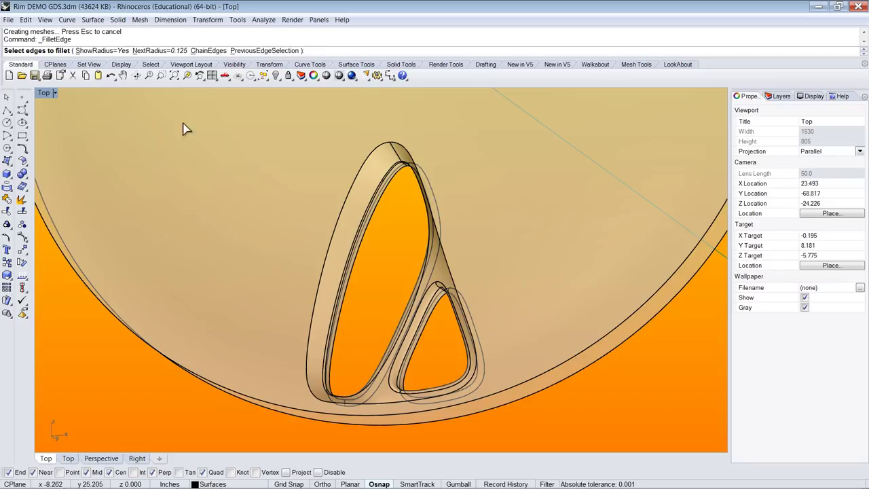
click(372, 154)
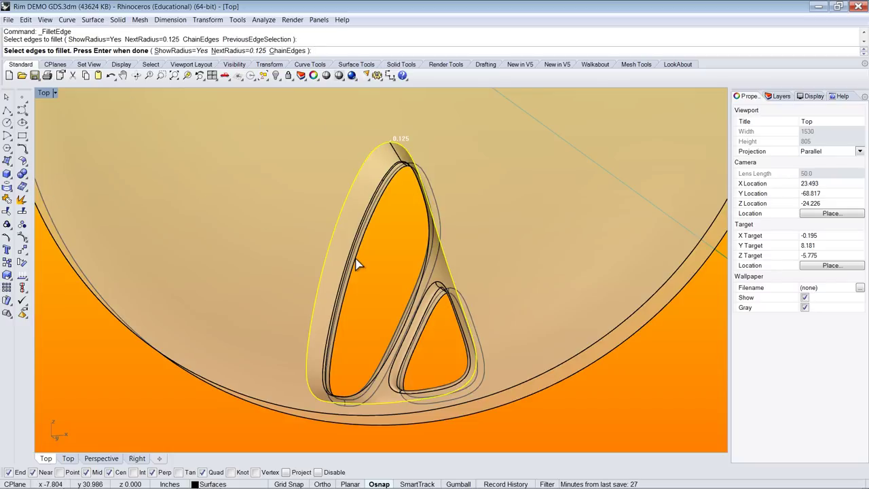
key(Return)
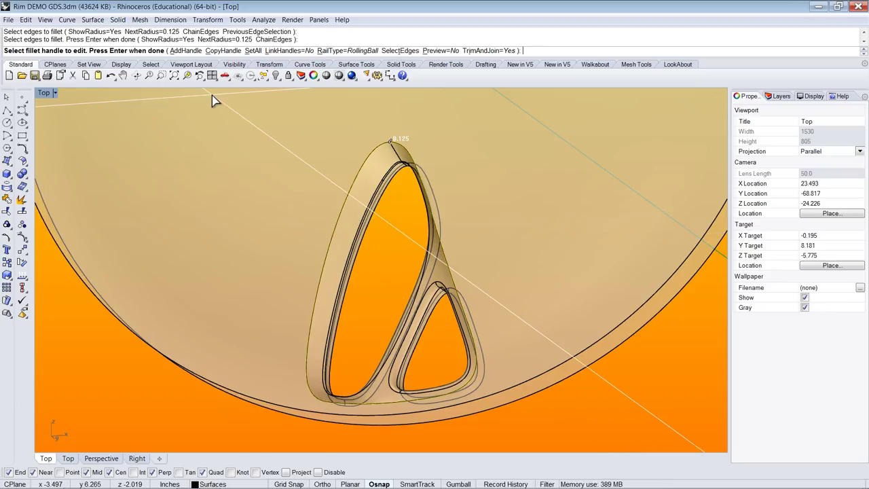
- Add a fillet handle with 0.125 radius on that outer edge at the lower corner beside the long opening
click(186, 52)
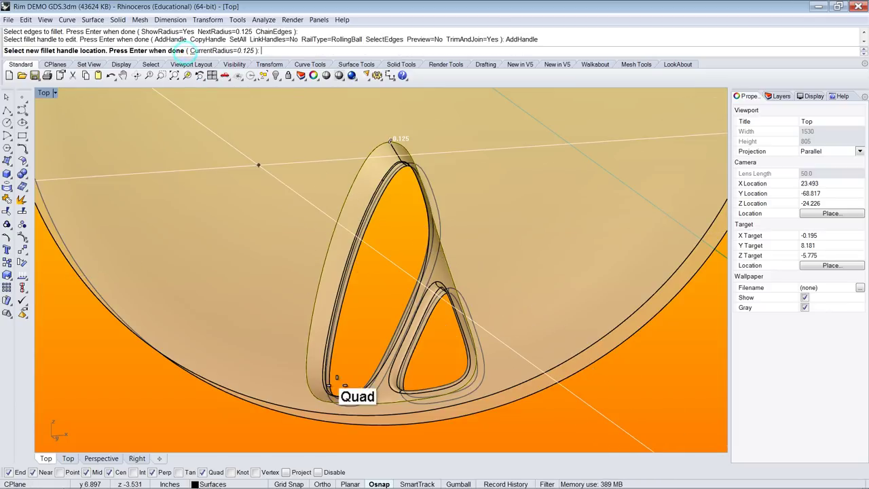
right_drag(368, 330, 321, 360)
scroll(325, 349, up, 5)
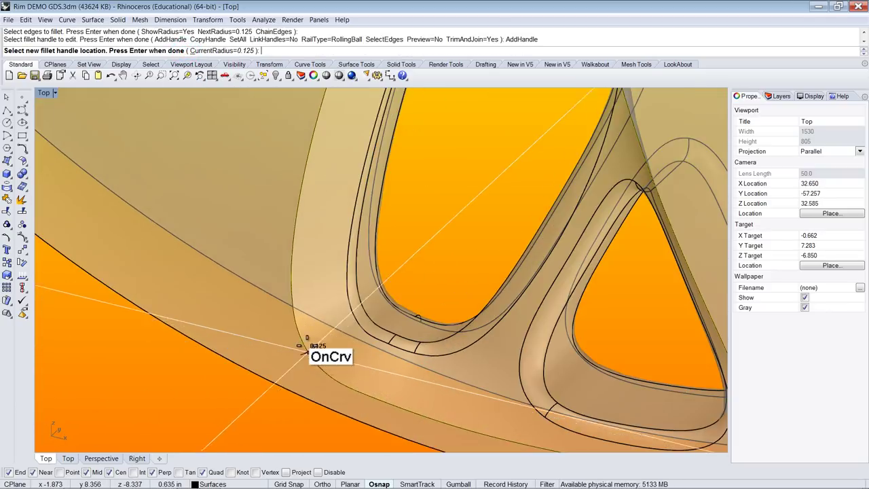
click(301, 341)
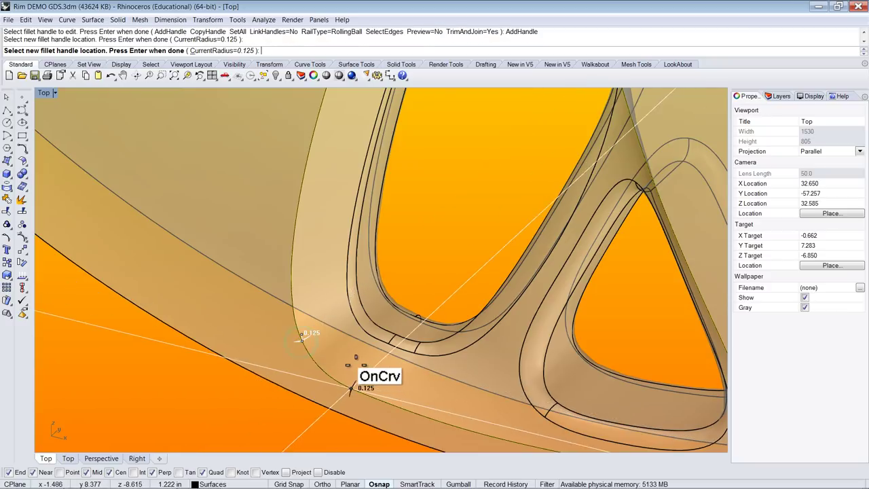
scroll(366, 316, down, 5)
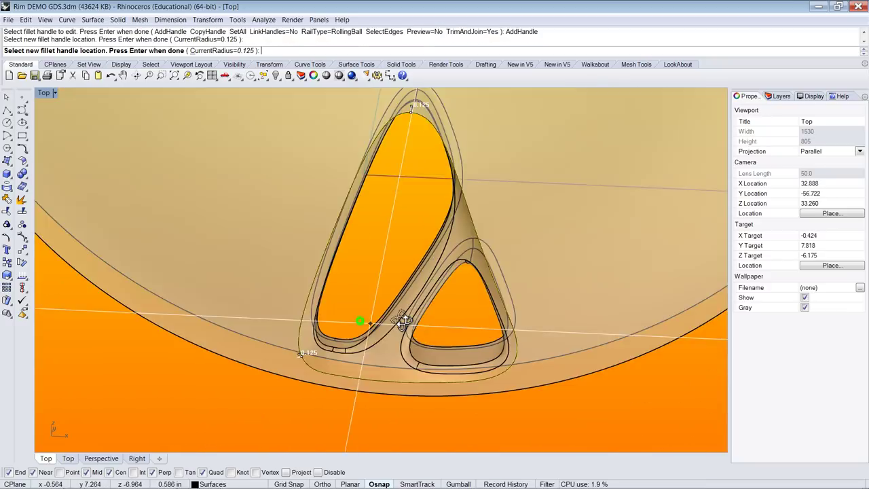
right_drag(404, 323, 387, 285)
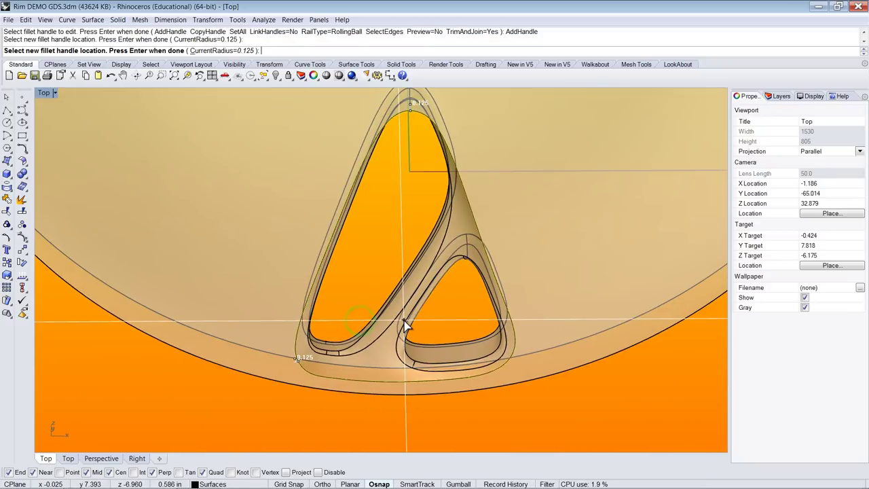
key(Return)
- Set the fillet handle at the outer edge's upper tip to a 0.25 radius and complete the variable-radius fillet
right_drag(387, 247, 434, 299)
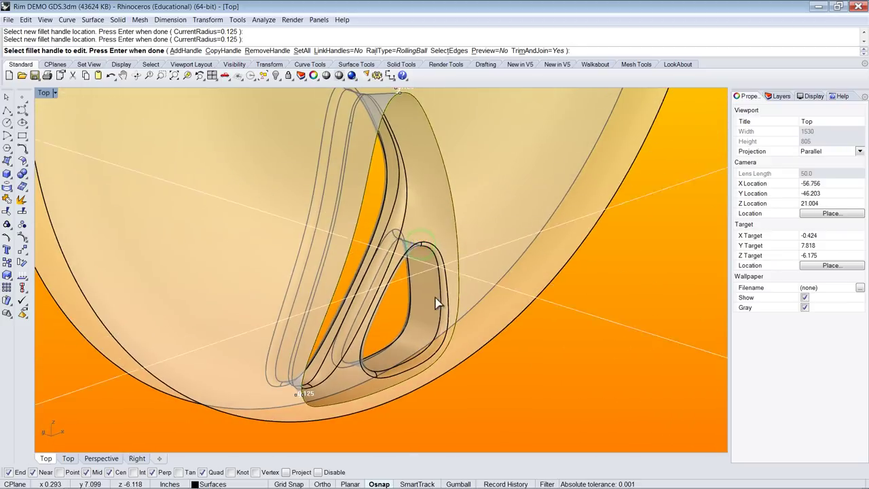
scroll(434, 299, down, 3)
scroll(407, 173, up, 6)
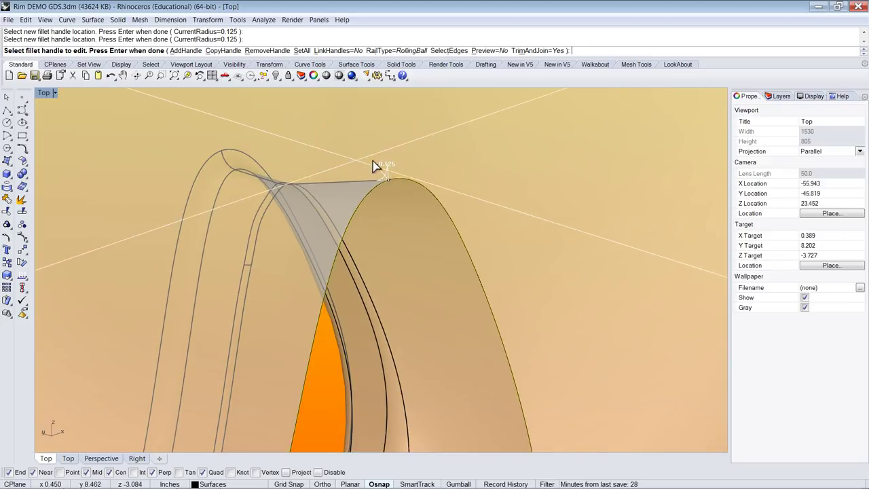
click(378, 166)
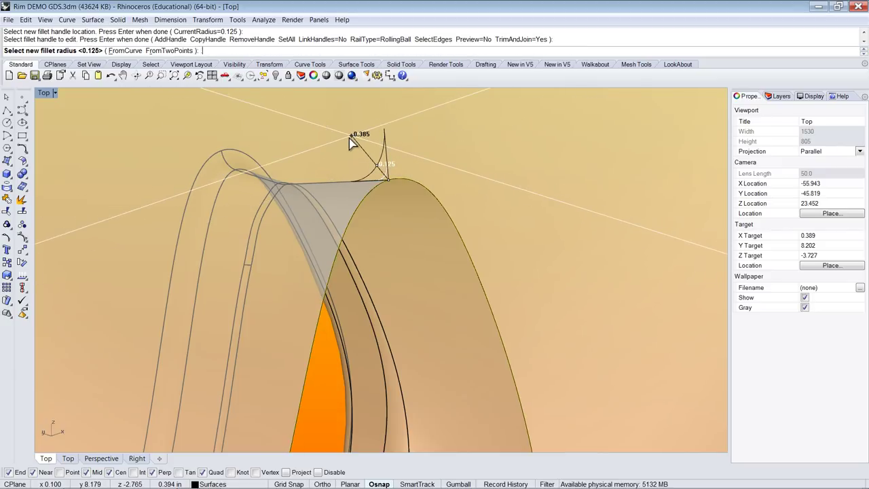
key(Return)
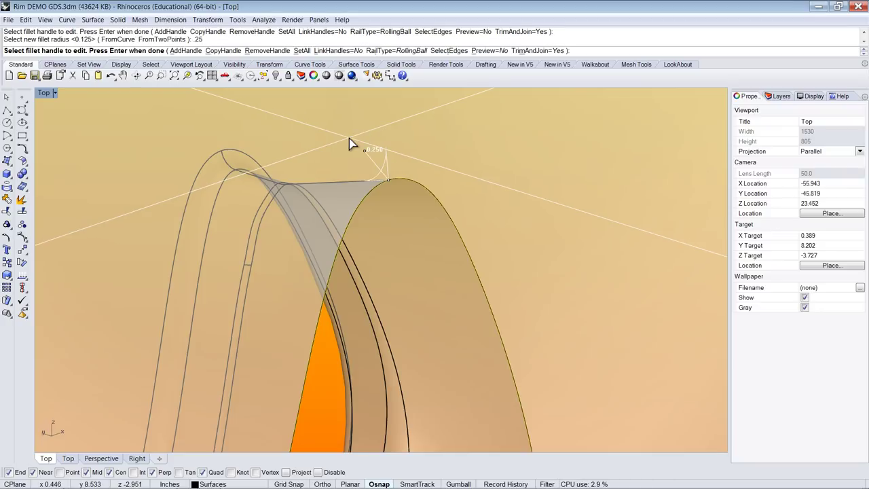
key(Return)
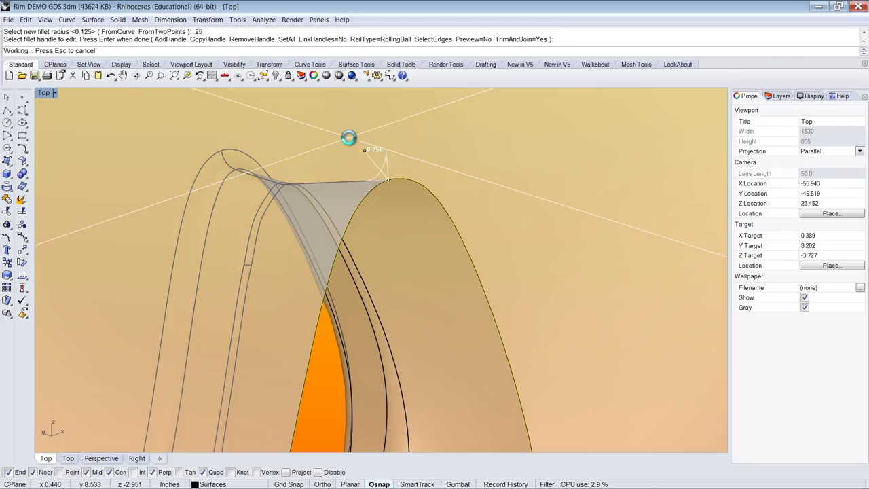
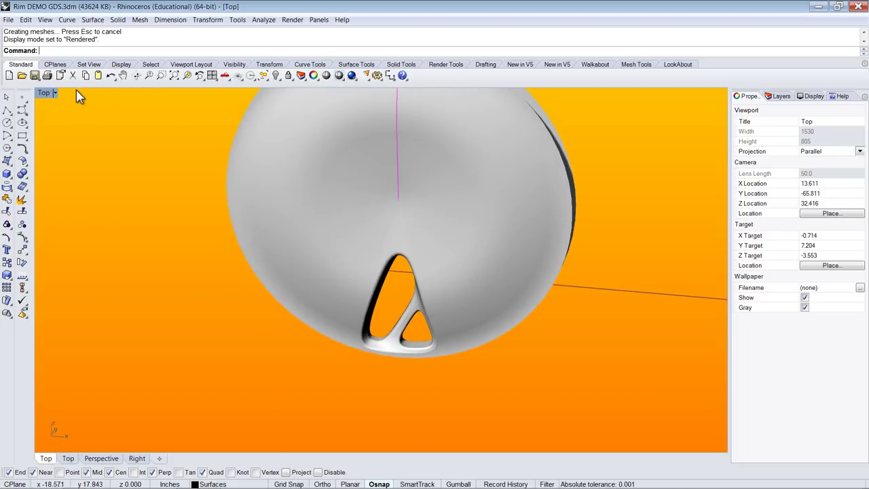
- Change the viewport's display mode to Ghosted
click(52, 93)
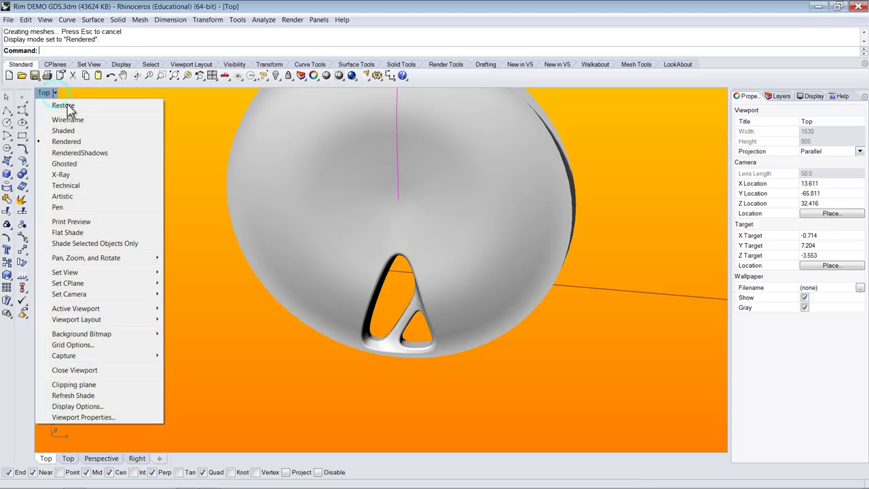
click(68, 165)
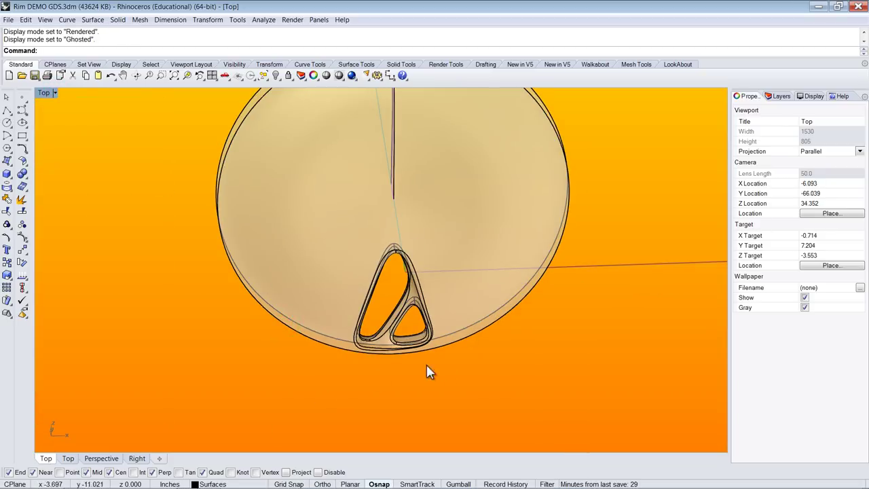
right_drag(377, 278, 283, 351)
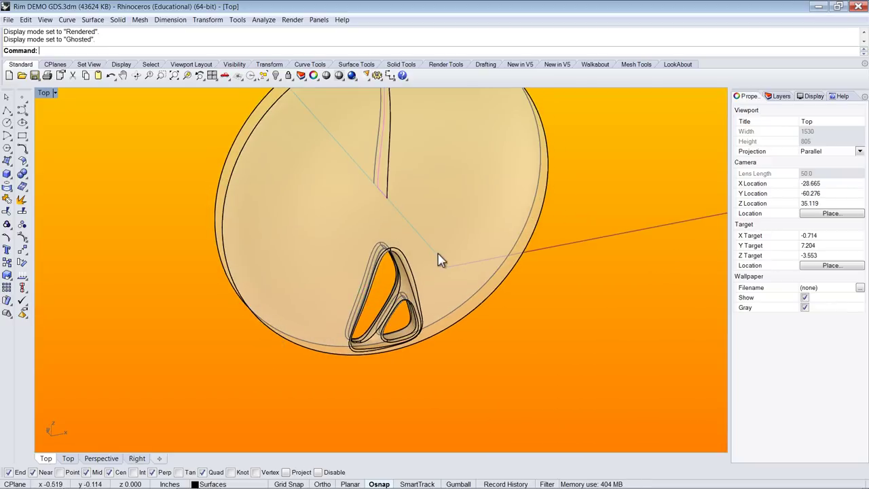
click(96, 270)
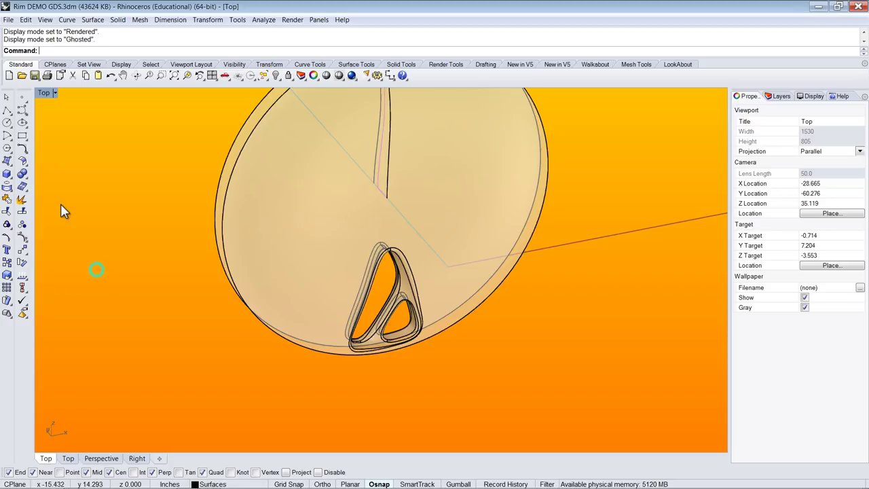
- Extract the two rim surfaces from the polysurface, separating them from the filleted spoke opening
right_click(23, 199)
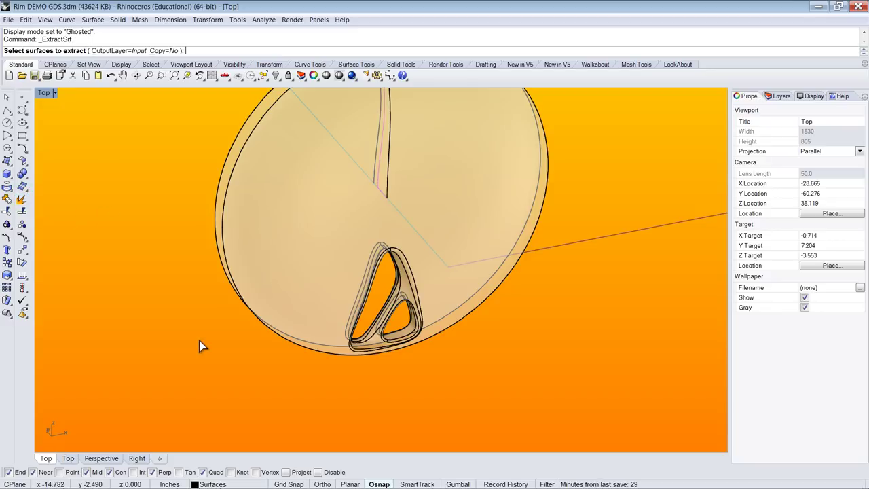
drag(266, 314, 266, 315)
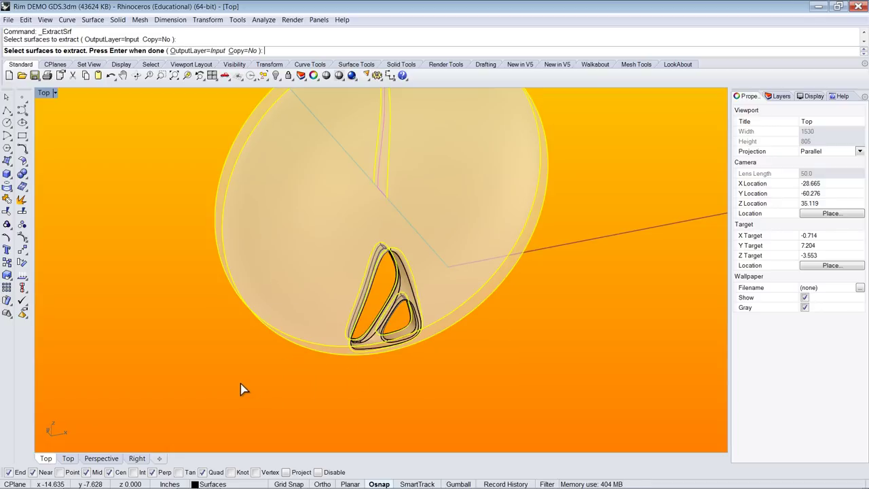
right_click(241, 382)
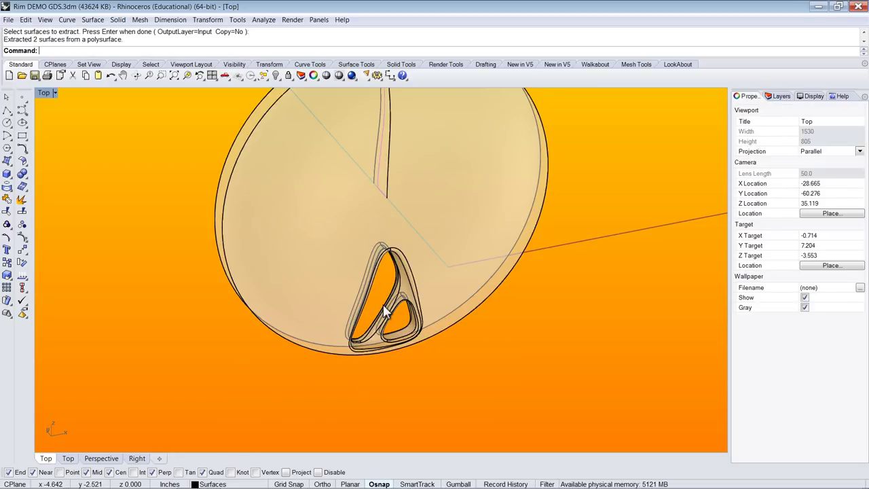
- Start a polar array of the spoke opening polysurface and set the construction plane to World Front
click(412, 325)
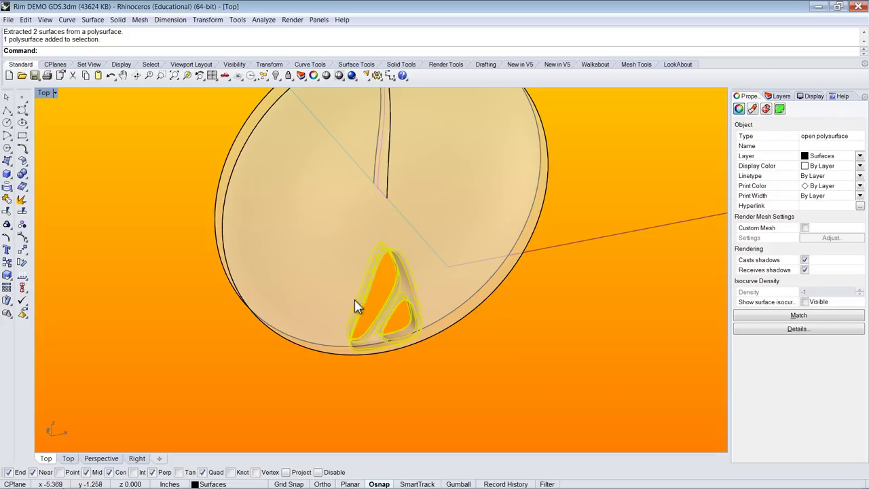
right_drag(384, 377, 391, 384)
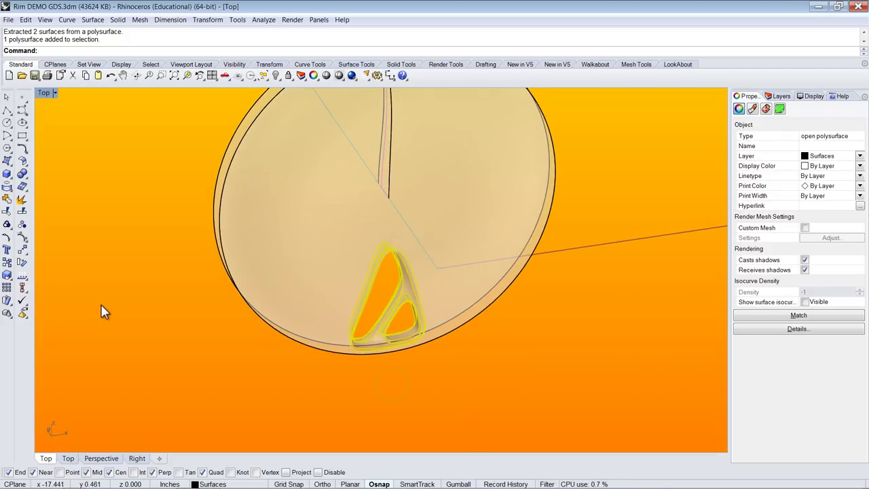
click(26, 255)
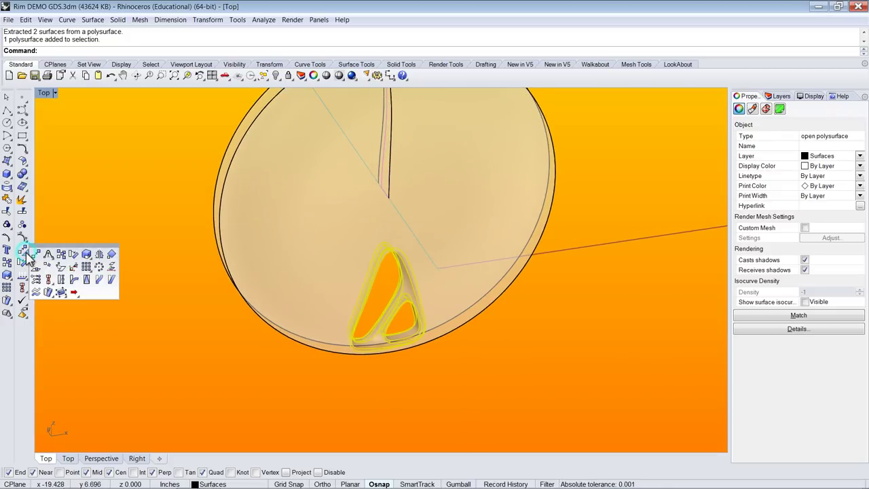
click(99, 266)
right_drag(332, 332, 398, 300)
scroll(448, 244, down, 3)
right_drag(448, 246, 246, 84)
click(240, 77)
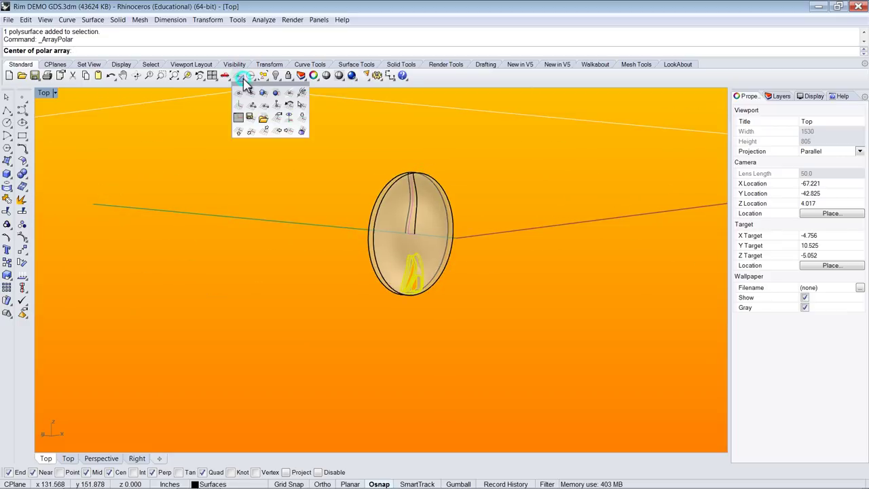
click(251, 133)
- Array the spoke opening polysurface around the rim's centre point with 11 items over 360 degrees
right_drag(359, 197, 435, 245)
scroll(435, 244, up, 4)
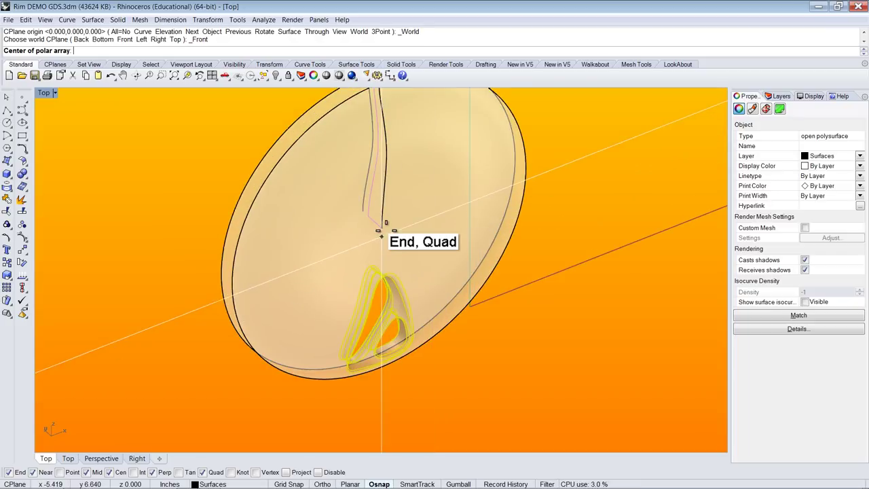
click(382, 231)
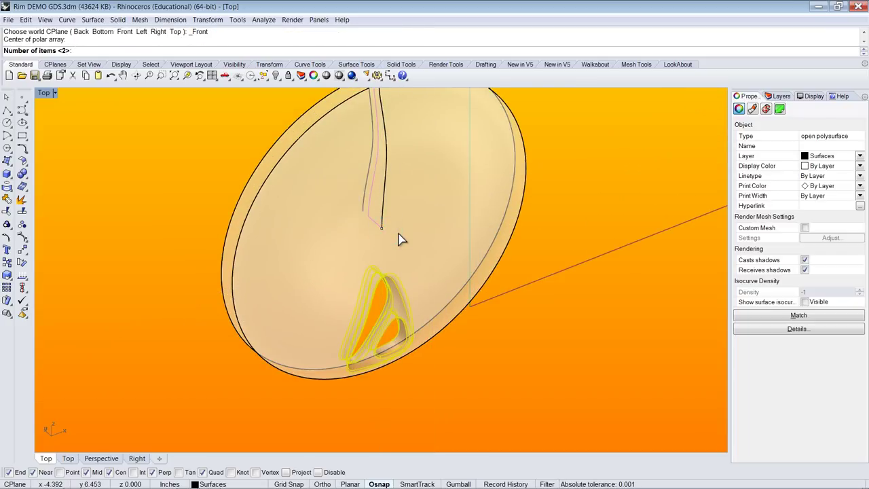
key(Return)
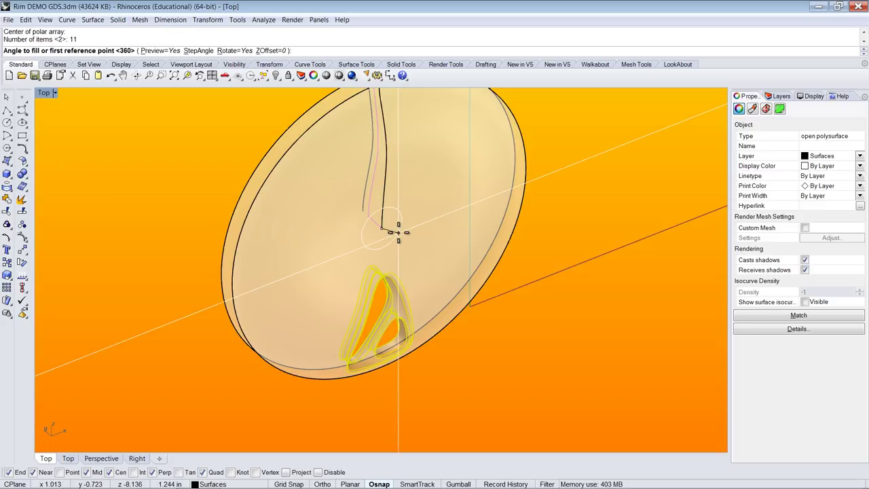
key(Return)
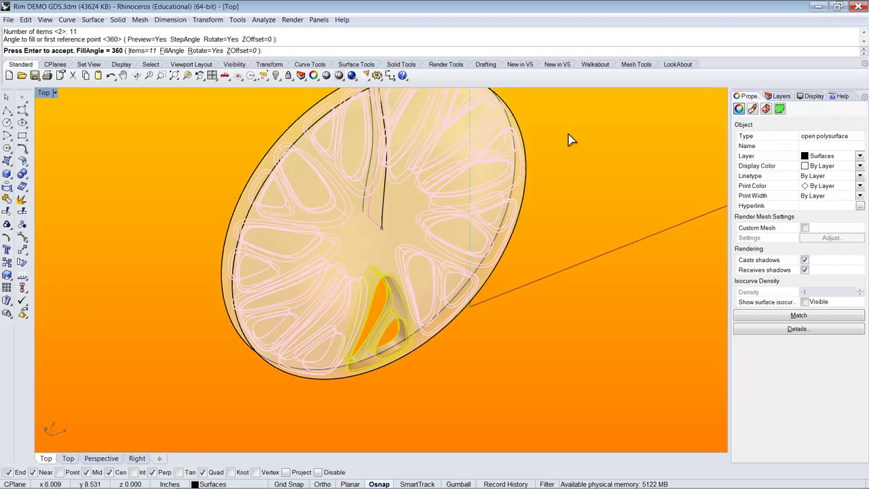
key(Return)
right_drag(553, 194, 471, 174)
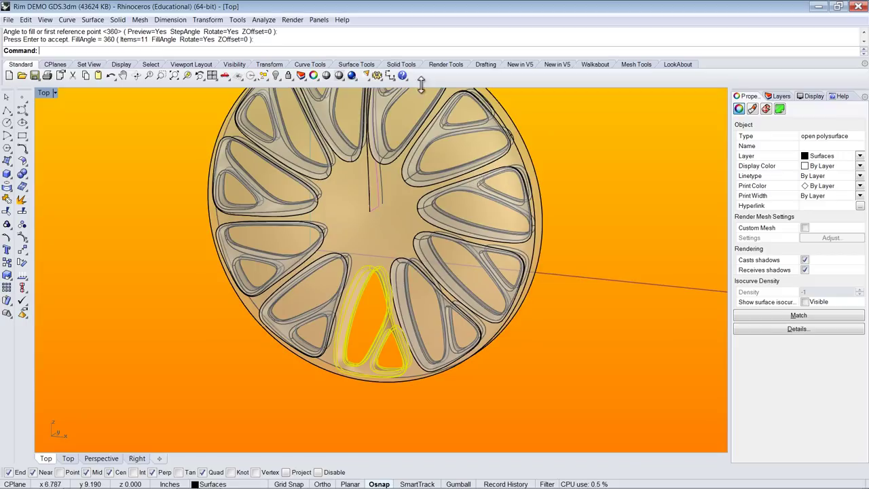
scroll(349, 272, down, 6)
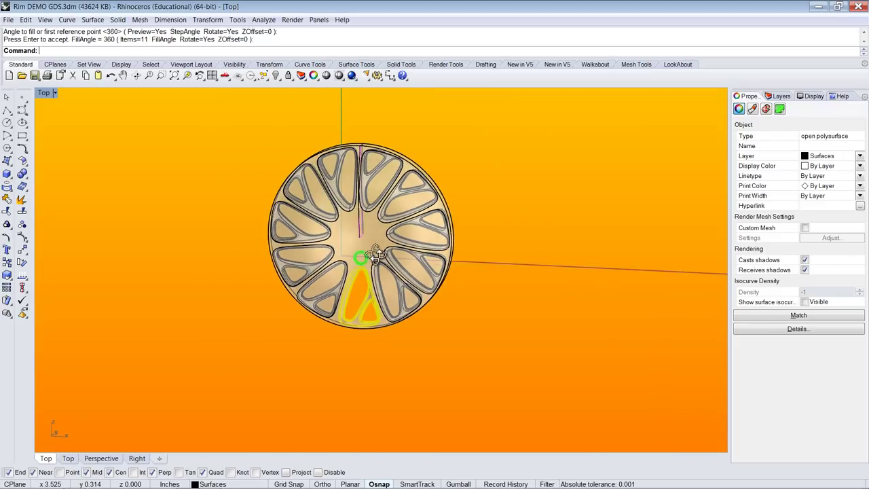
- Select the last created objects, the ten arrayed copies of the spoke opening
right_drag(330, 281, 351, 284)
scroll(189, 143, up, 4)
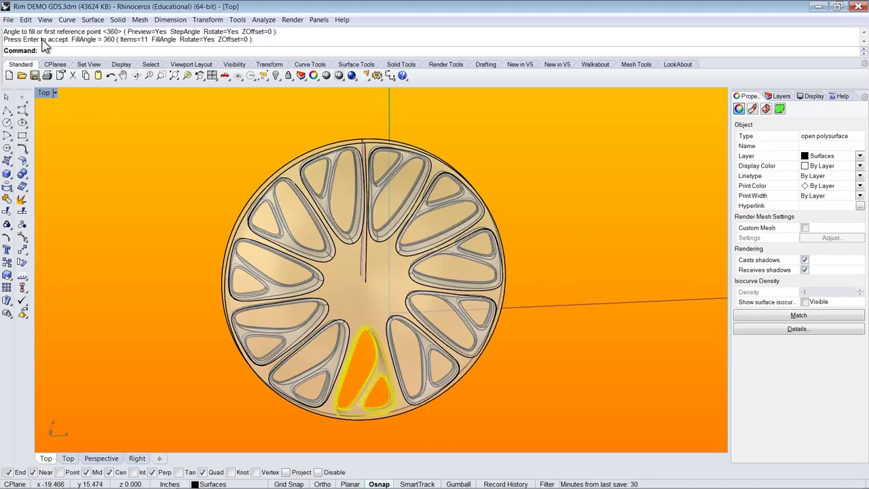
click(25, 19)
mouse_move(78, 129)
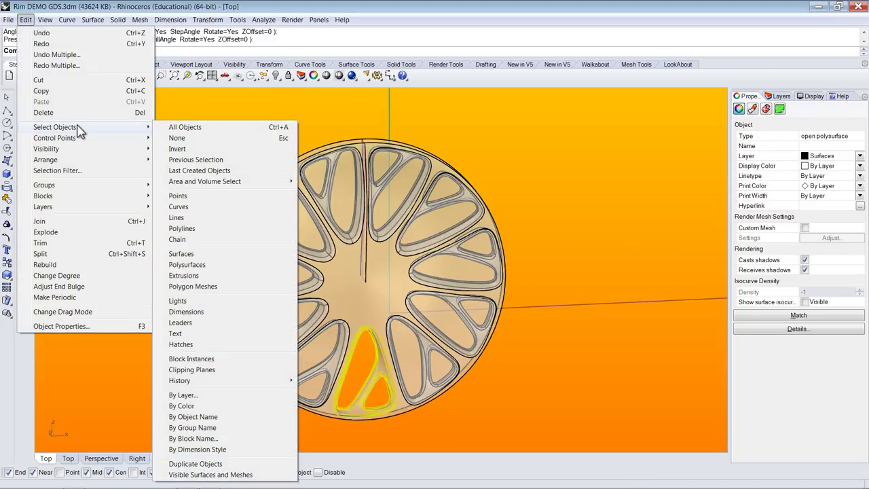
click(208, 171)
right_drag(417, 281, 452, 223)
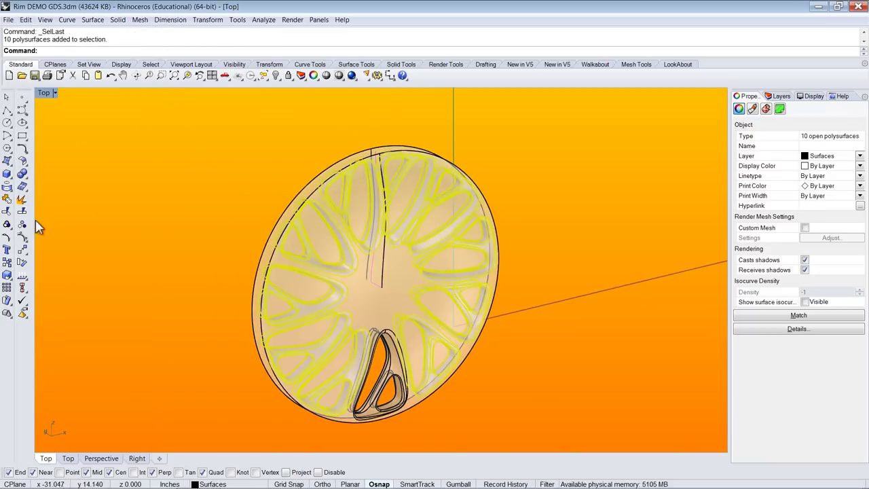
- Trim away the rim surface inside the arrayed openings, using the selected opening polysurfaces as cutting objects
click(7, 212)
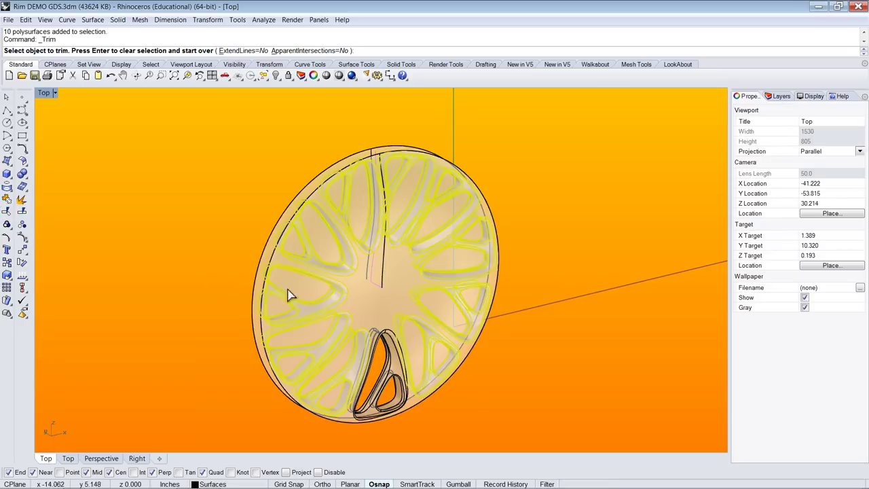
right_drag(367, 196, 175, 116)
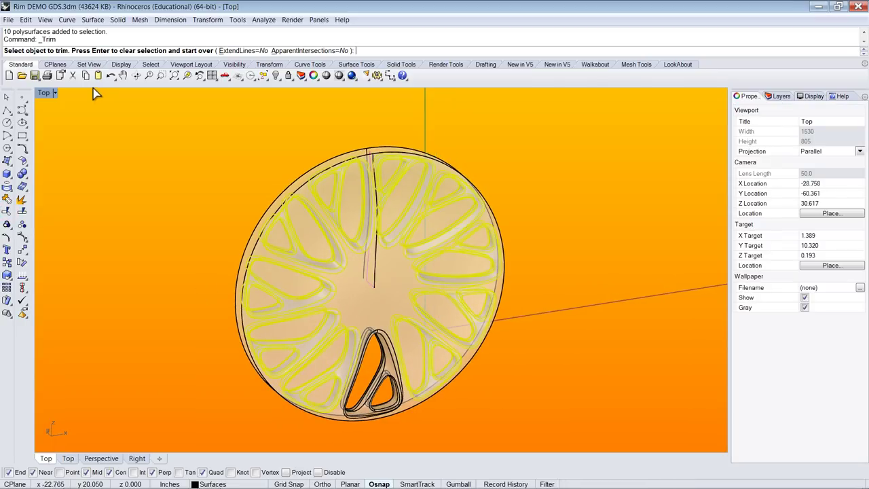
scroll(324, 242, up, 2)
click(301, 226)
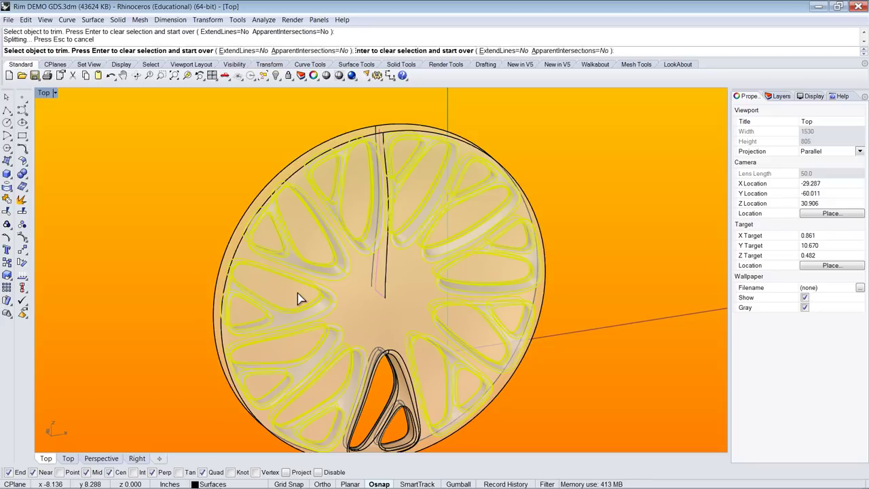
click(307, 244)
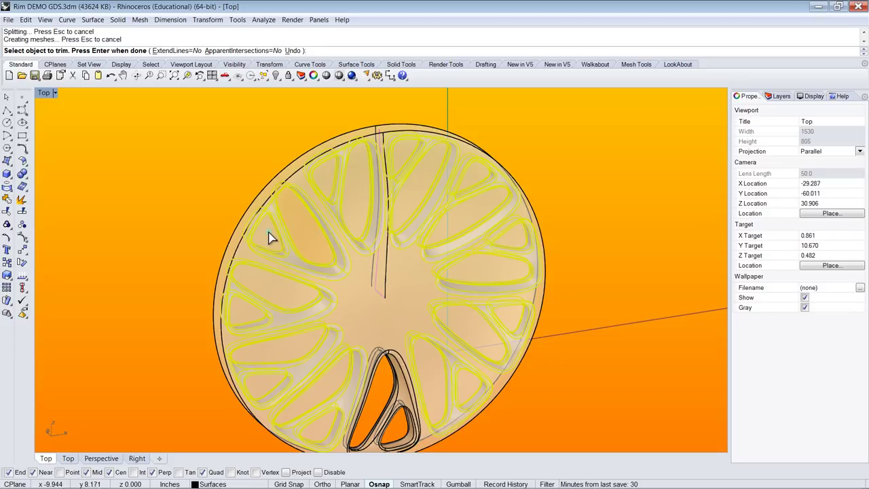
click(268, 233)
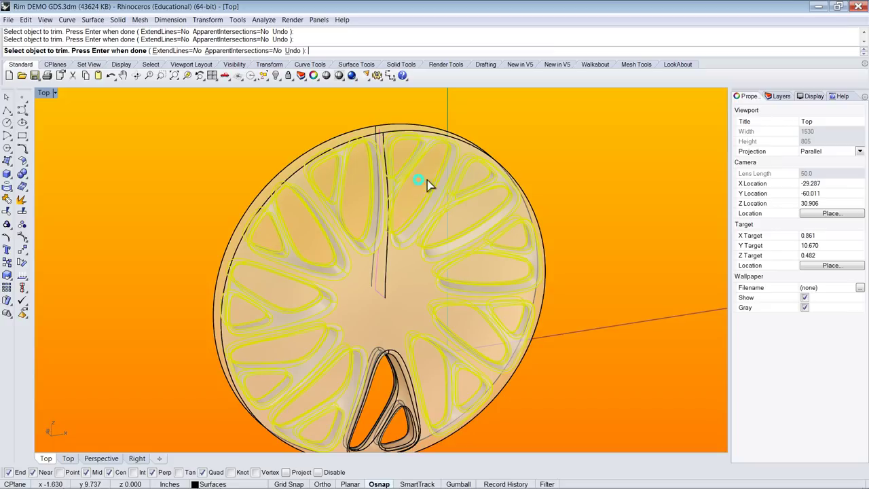
scroll(434, 185, up, 4)
scroll(493, 240, down, 5)
scroll(461, 213, up, 4)
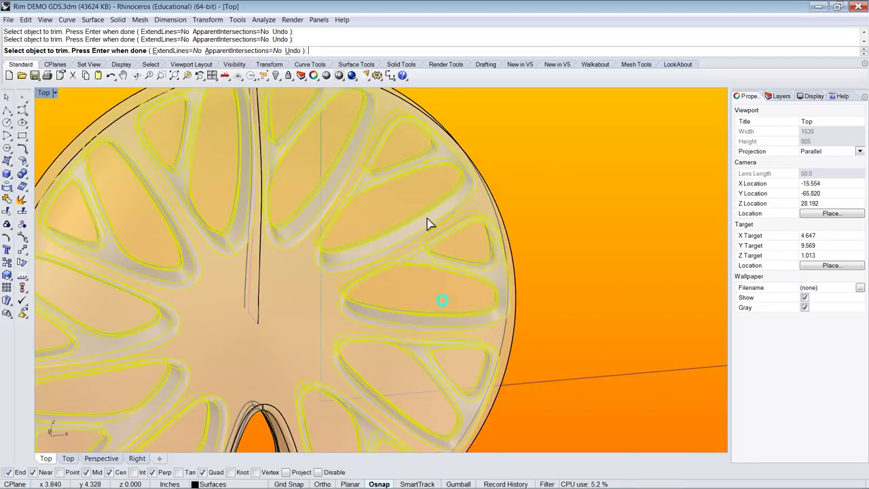
scroll(437, 275, down, 4)
scroll(442, 288, up, 3)
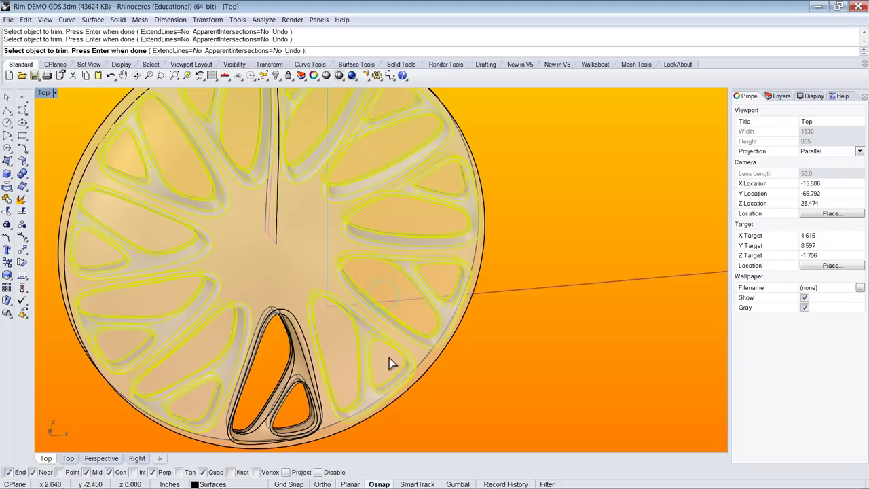
click(203, 353)
click(139, 300)
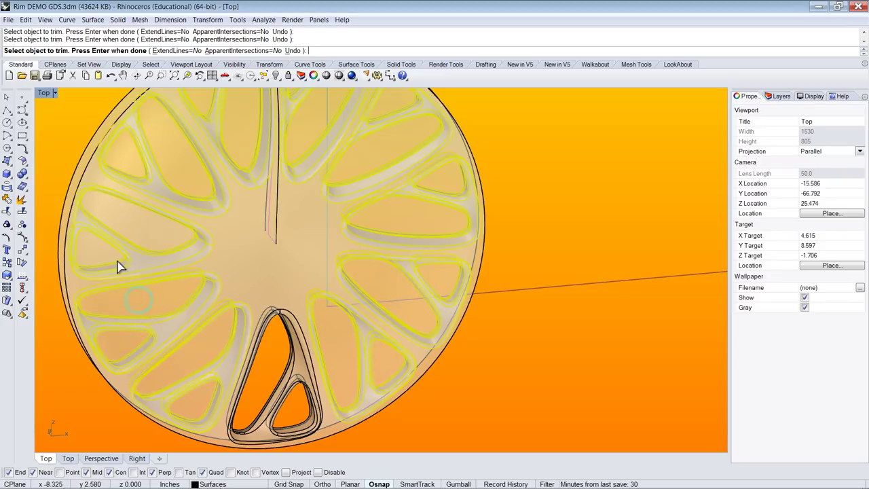
- Examine the opening walls and rim surfaces from behind and close up
ctrl+shift+right_drag(179, 281, 342, 256)
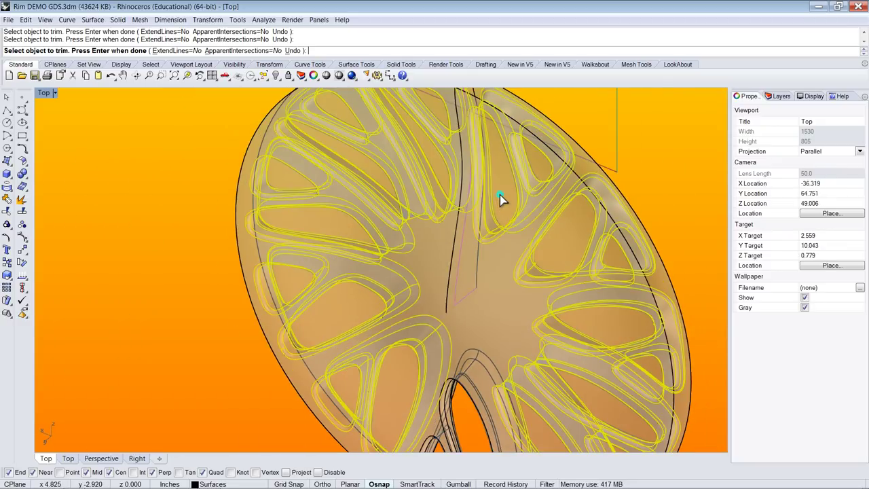
ctrl+shift+right_drag(461, 267, 437, 184)
scroll(428, 257, down, 3)
scroll(485, 155, up, 5)
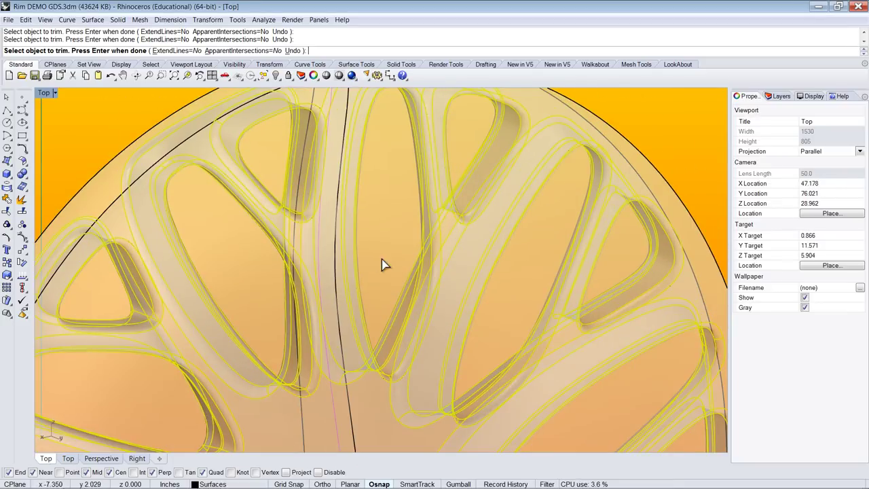
scroll(379, 263, down, 3)
ctrl+shift+right_drag(384, 254, 434, 176)
- Check the rim in Rendered display mode, end the trim, and return the display to Ghosted
click(340, 76)
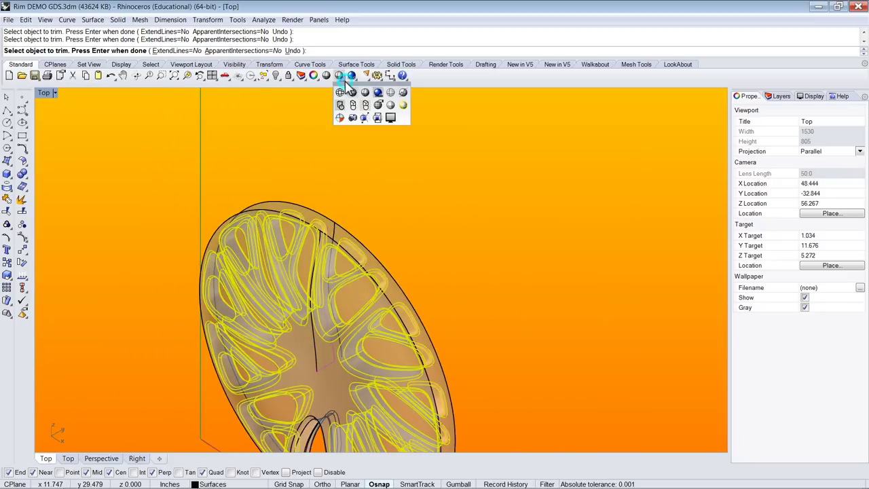
click(377, 94)
ctrl+shift+right_drag(406, 273, 423, 242)
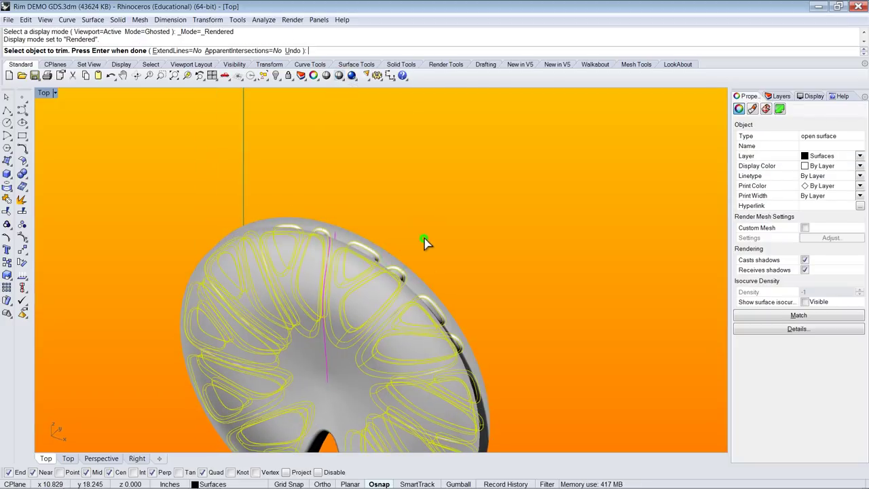
key(Escape)
ctrl+shift+right_drag(485, 252, 372, 169)
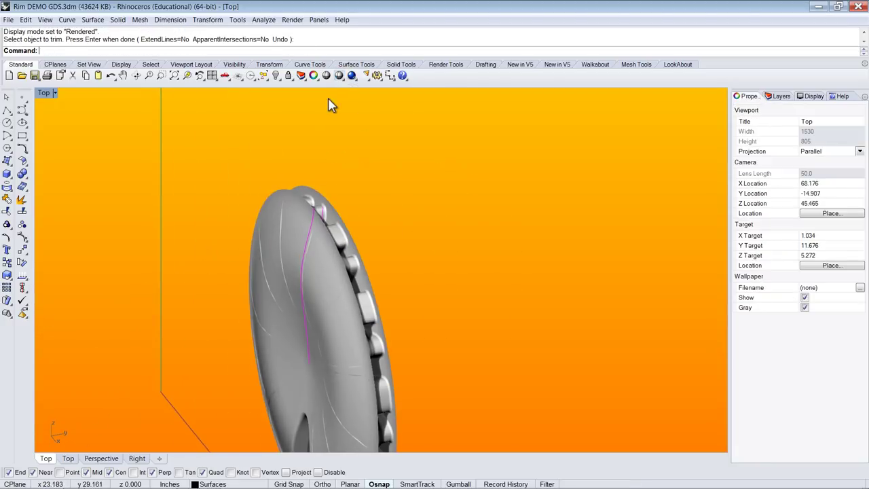
click(339, 76)
click(353, 92)
ctrl+shift+right_drag(208, 200, 468, 302)
scroll(475, 271, up, 5)
scroll(480, 206, down, 2)
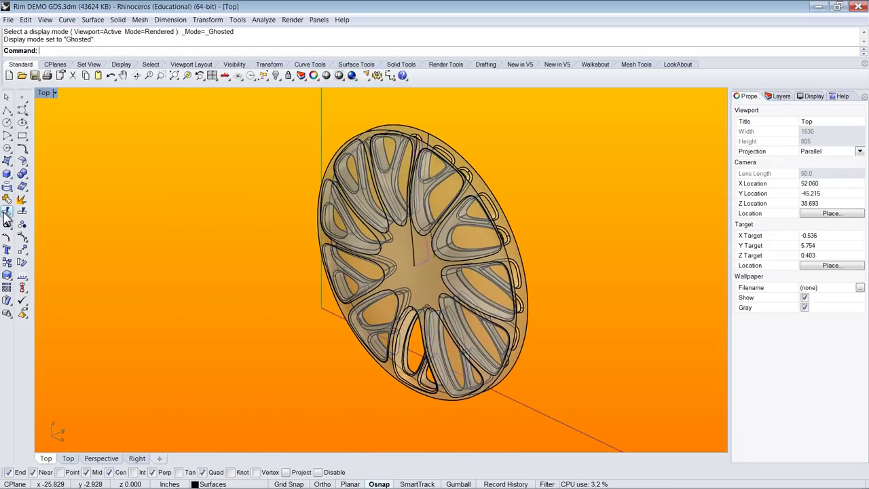
- Start a trim with the crv filter and pick the front outer edges of the first five arrayed openings as cutting objects
click(7, 212)
text(crv)
key(Return)
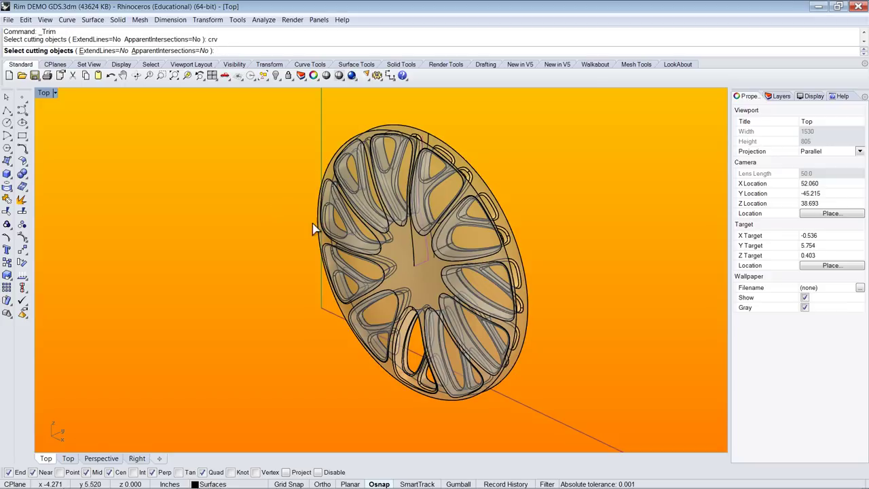
scroll(403, 231, up, 5)
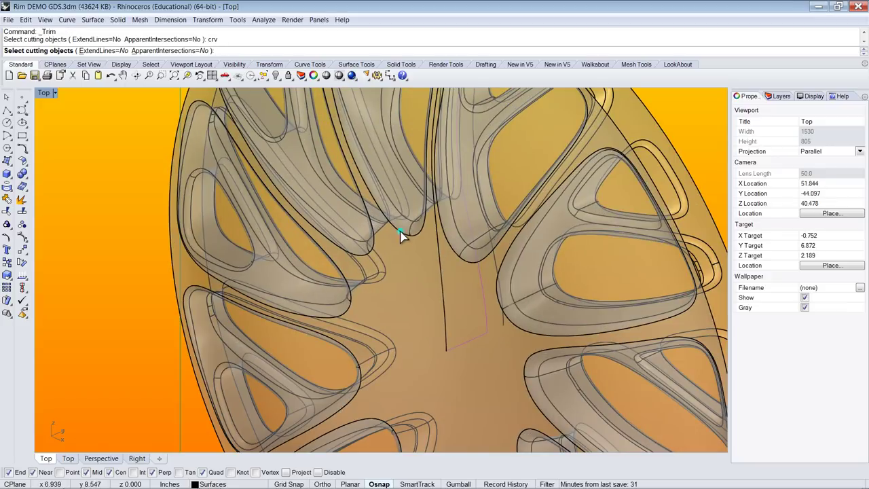
click(402, 233)
click(348, 312)
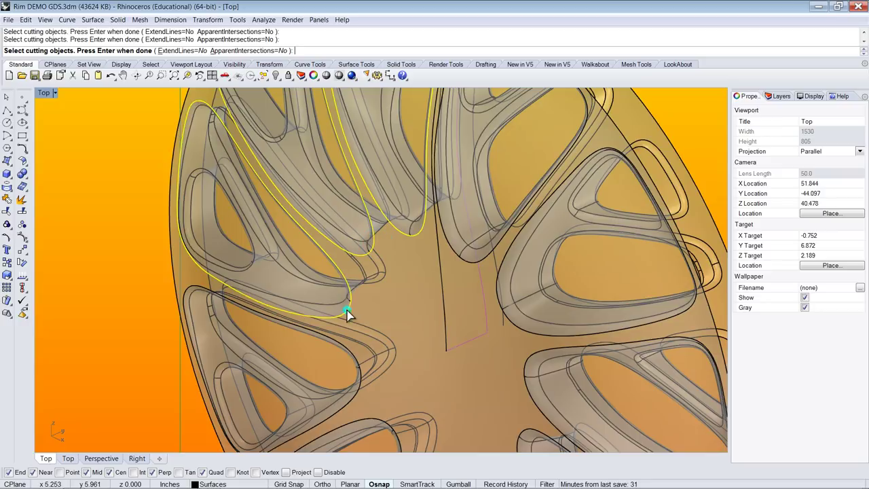
click(358, 398)
scroll(358, 398, down, 5)
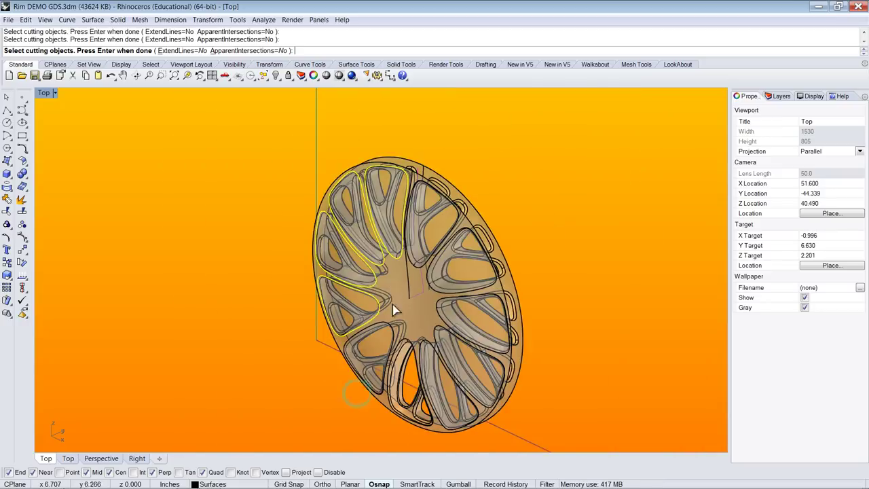
scroll(371, 324, up, 5)
click(365, 319)
scroll(380, 272, down, 6)
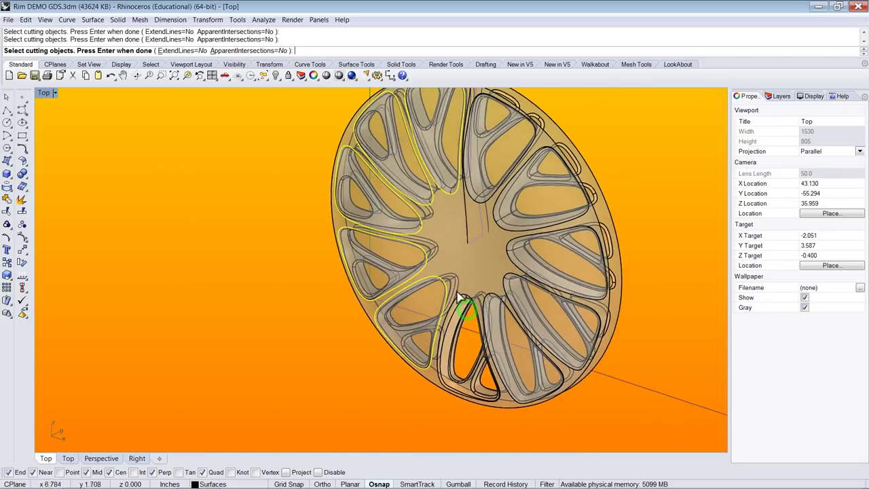
- Add the front outer edges of the remaining five arrayed openings and accept them as the trim's cutting objects
scroll(469, 307, up, 7)
click(537, 300)
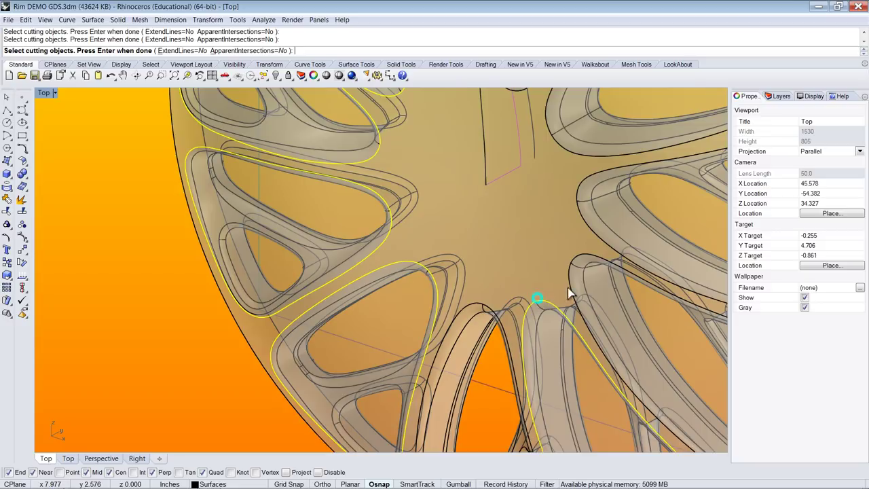
click(587, 258)
click(583, 188)
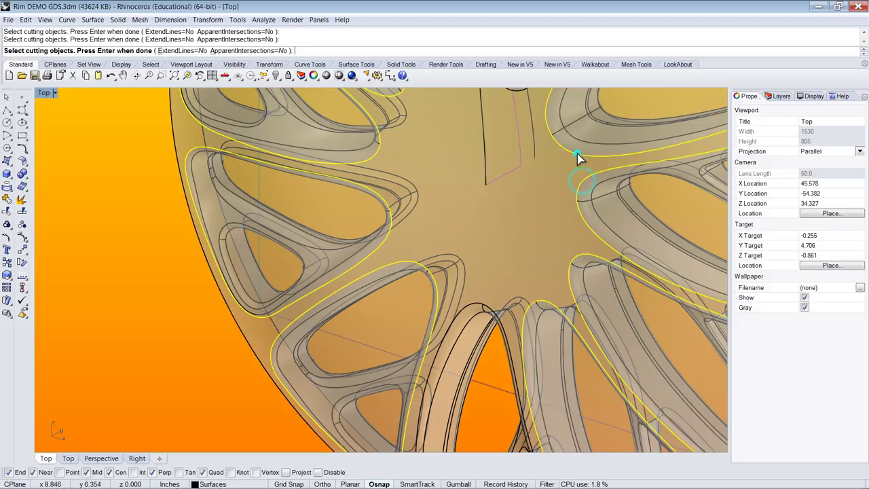
scroll(527, 271, down, 6)
scroll(524, 233, up, 6)
click(523, 241)
click(532, 263)
key(Return)
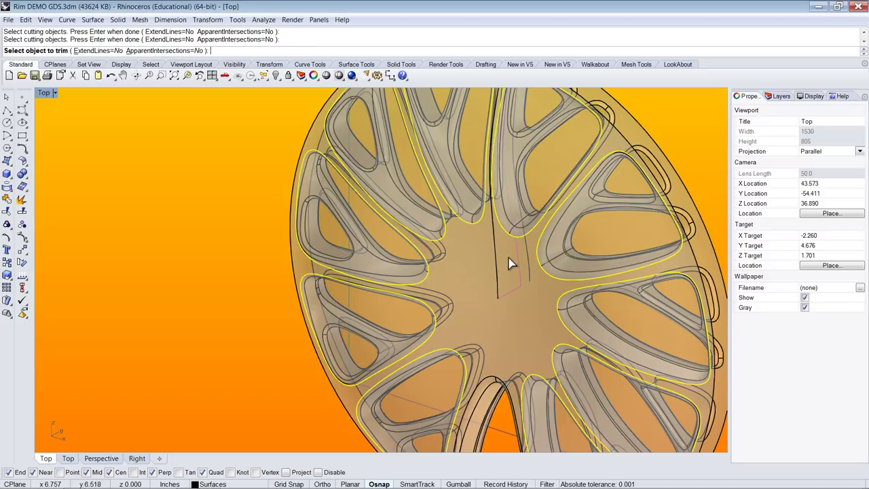
- Trim the front rim surface inside all ten arrayed openings and finish the trim
click(558, 170)
click(619, 229)
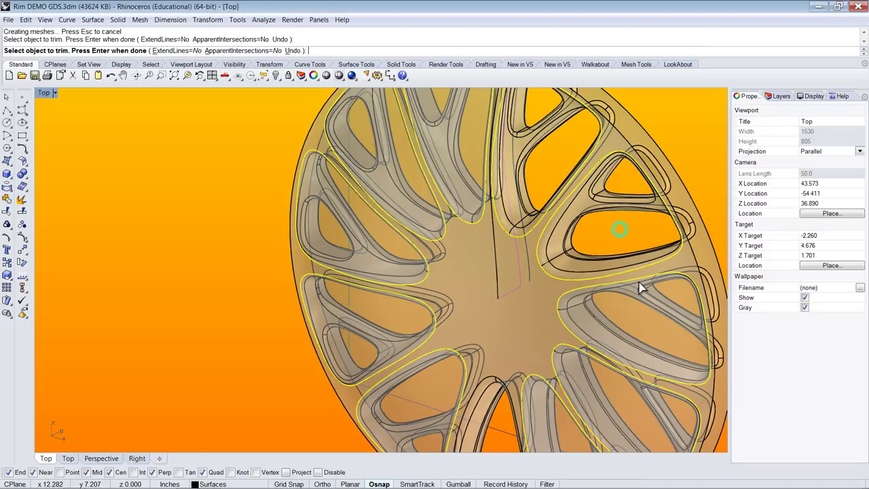
click(642, 316)
scroll(614, 397, down, 5)
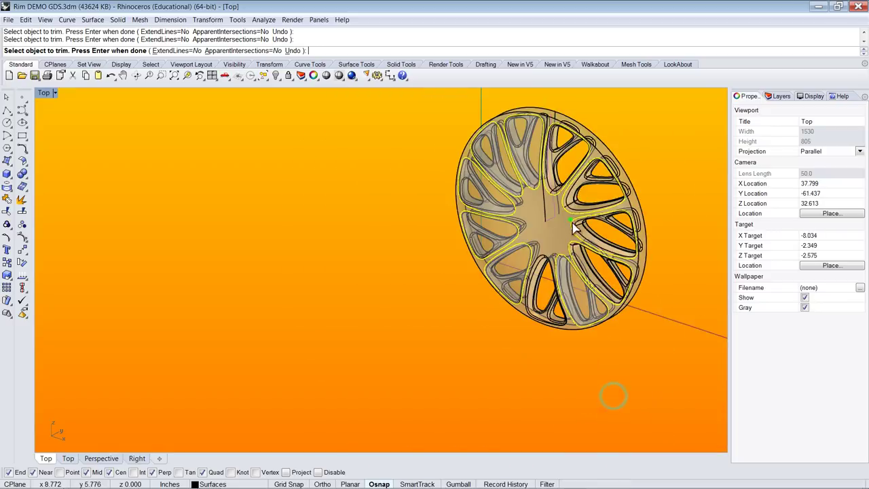
scroll(558, 251, up, 2)
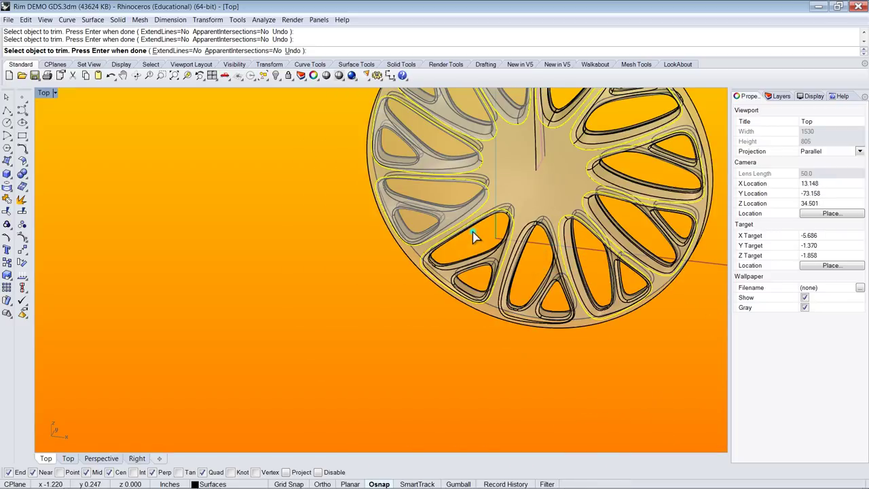
click(438, 192)
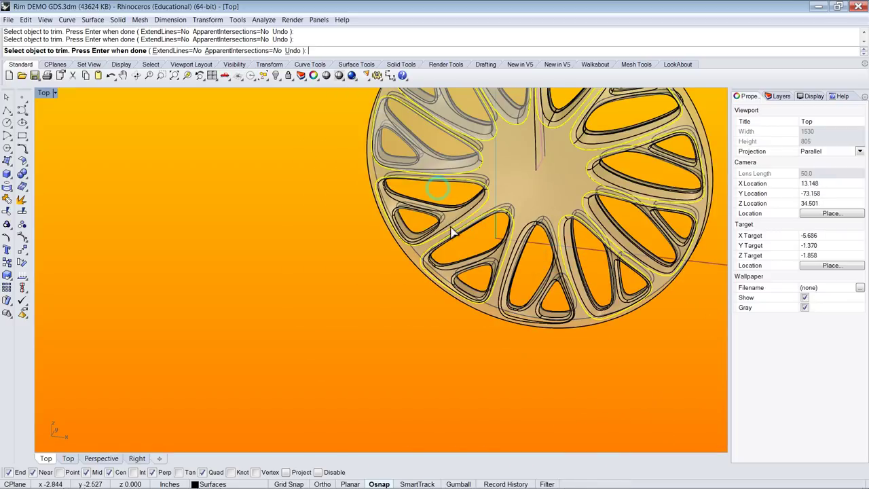
click(399, 146)
scroll(417, 276, down, 2)
scroll(448, 184, up, 4)
click(448, 183)
click(492, 123)
scroll(526, 153, down, 3)
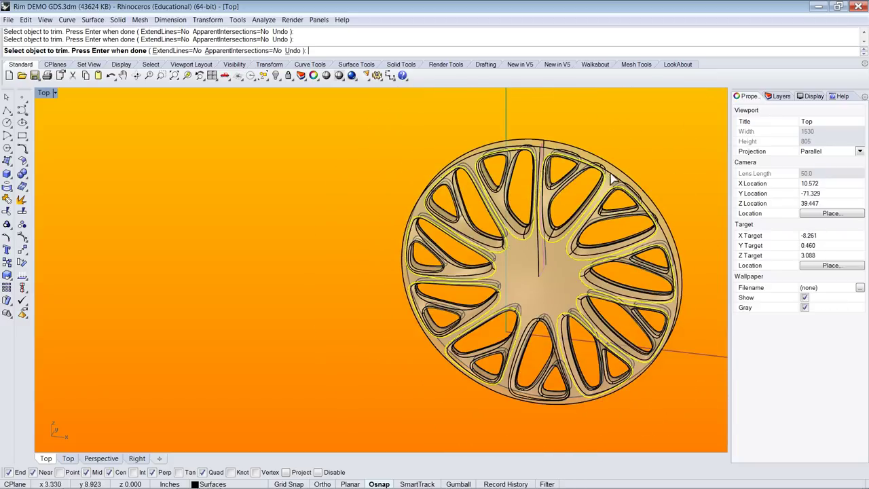
right_click(634, 147)
- Change the viewport's display mode to Shaded to view the trimmed rim
right_drag(577, 209, 448, 215)
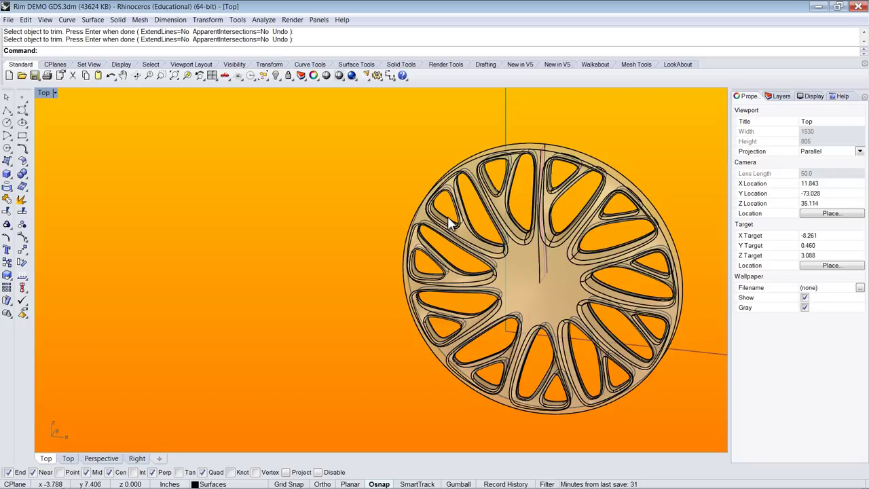
right_click(246, 152)
click(339, 75)
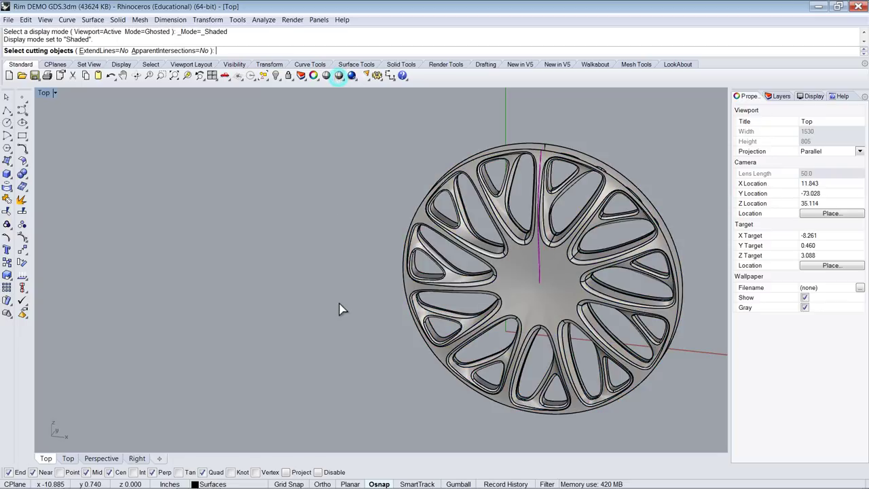
ctrl+shift+right_drag(386, 225, 410, 233)
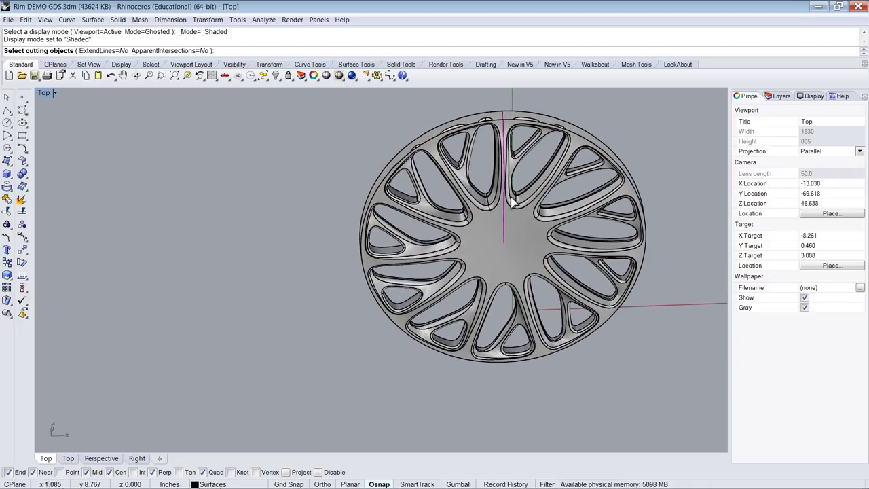
- Select the whole rim and join its surfaces and openings into one polysurface, then select the joined rim
scroll(482, 214, down, 3)
drag(403, 114, 631, 340)
click(5, 199)
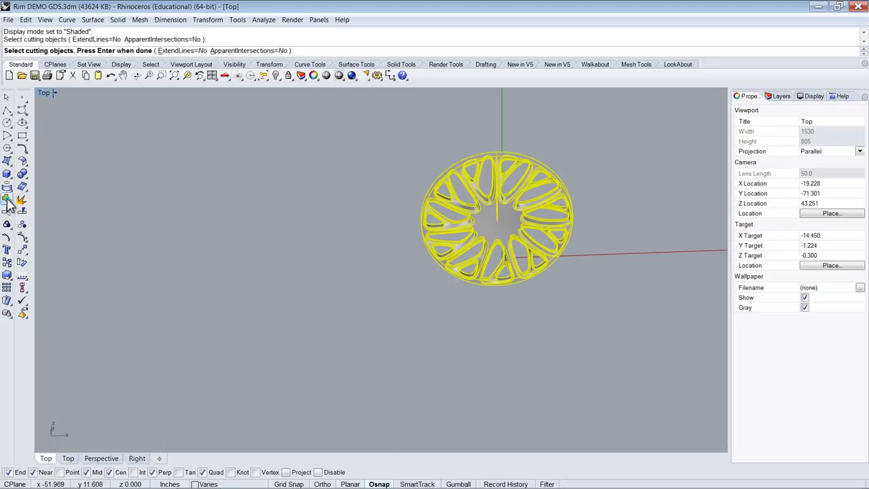
click(499, 278)
ctrl+shift+right_drag(389, 292, 533, 171)
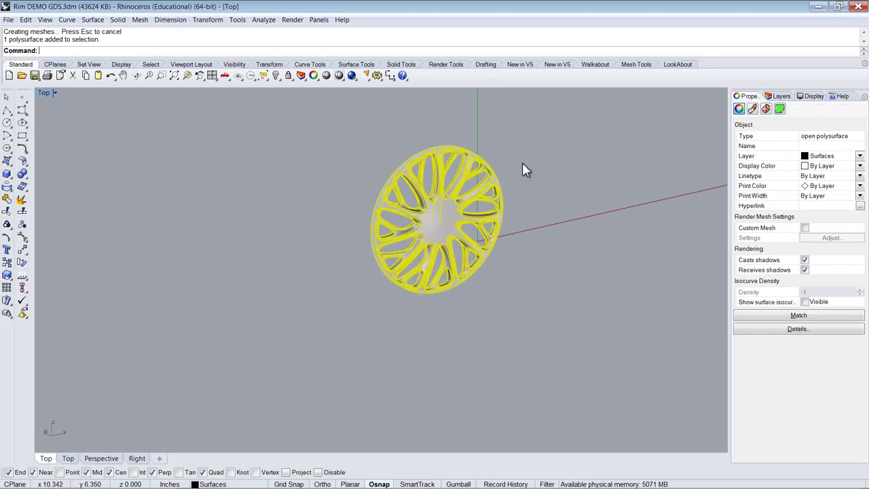
- Deselect the joined rim and turn on the Rim profile layer to show its curves
scroll(436, 168, up, 3)
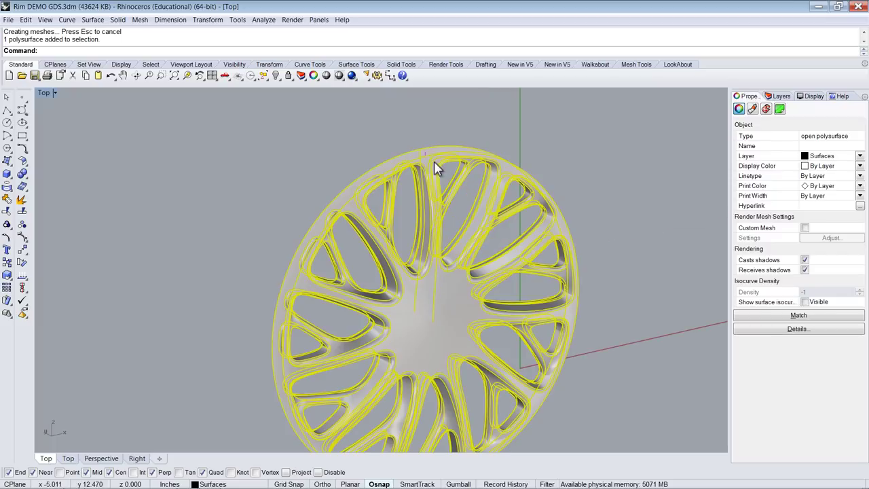
click(580, 114)
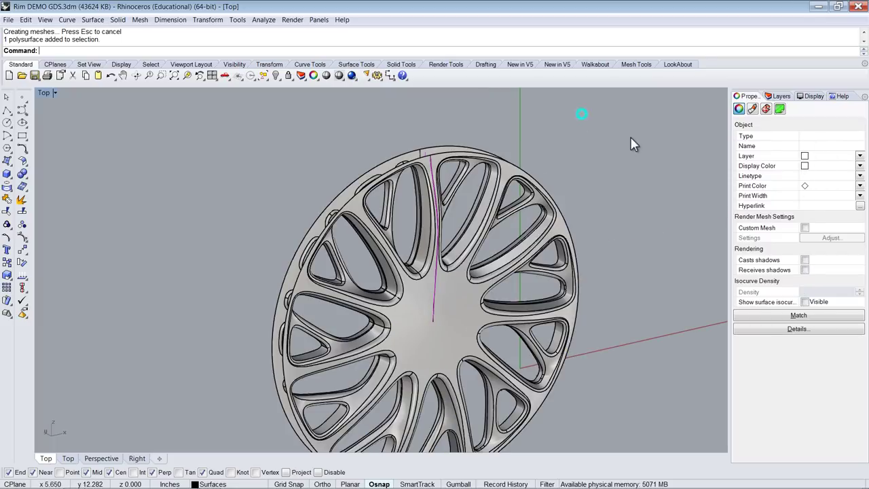
click(781, 96)
click(807, 156)
right_drag(653, 208, 625, 181)
scroll(508, 182, down, 3)
right_drag(508, 182, 518, 152)
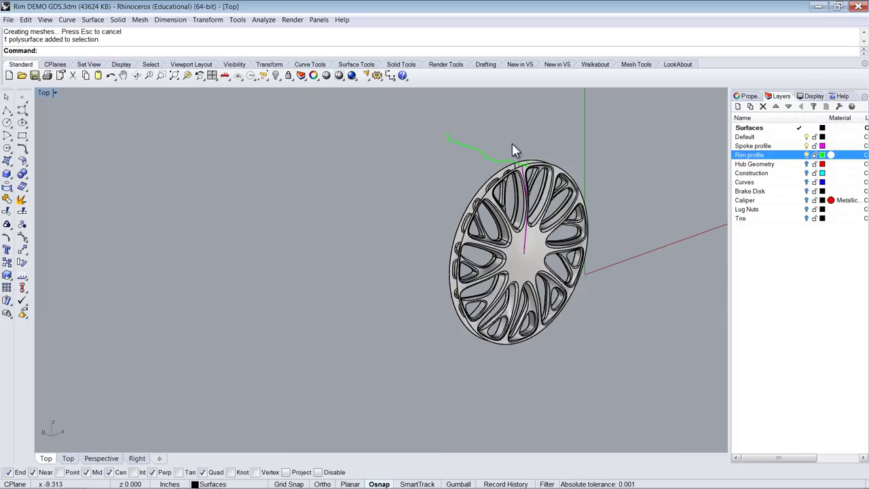
- Select the complete grouped outline of the rim profile extending from the rim's outer edge
scroll(509, 160, up, 5)
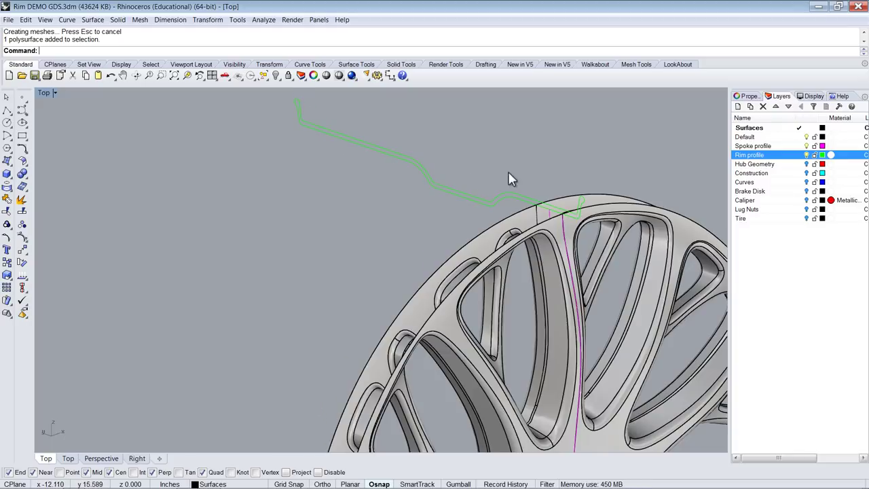
scroll(441, 217, up, 5)
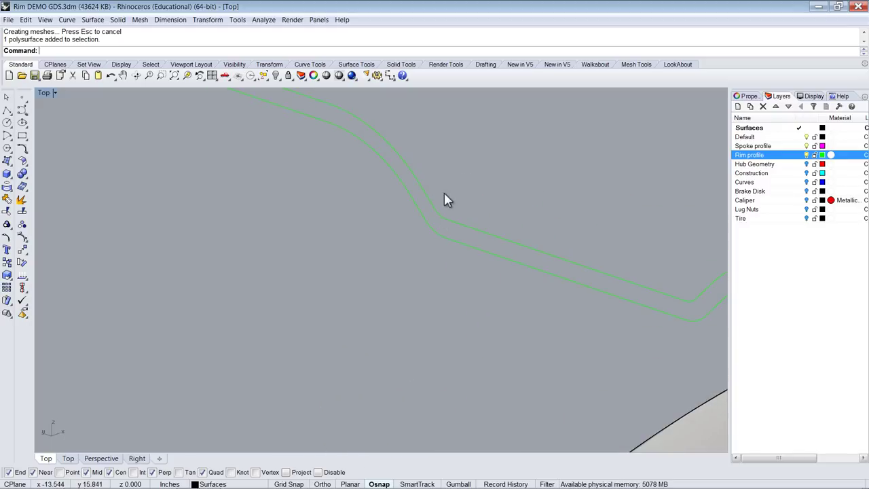
click(428, 204)
scroll(399, 251, down, 3)
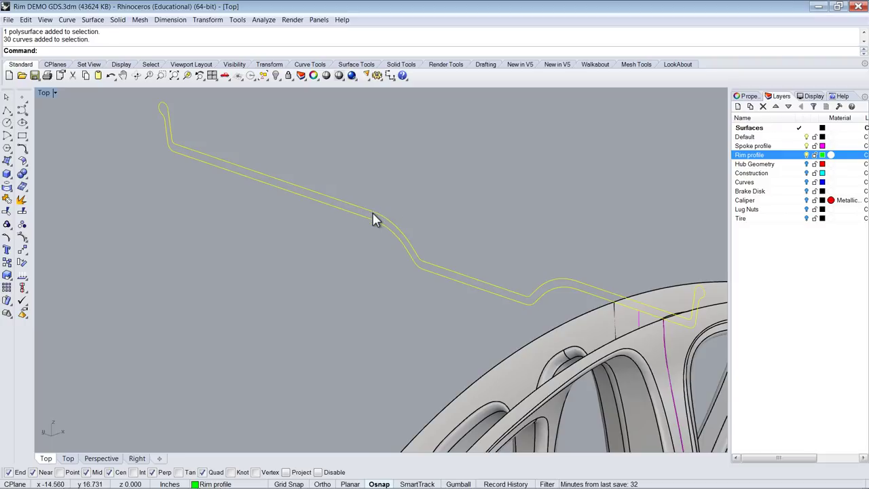
scroll(412, 216, down, 3)
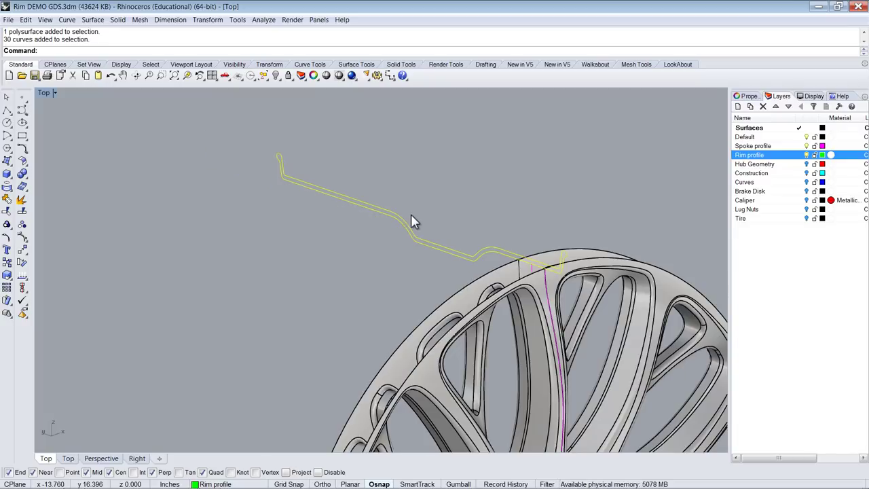
- Revolve the selected rim profile curves 360 degrees from start angle 0, around the axis from the origin to the spoke profile's hub-centre endpoint
scroll(402, 218, up, 2)
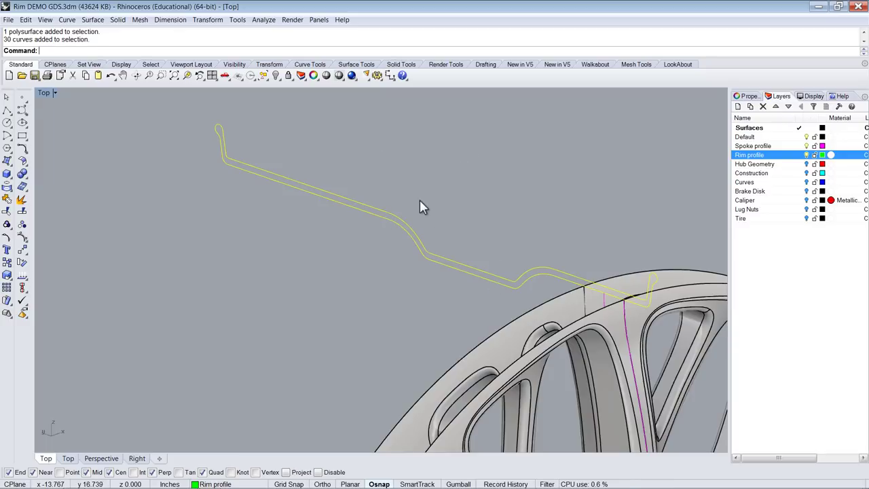
scroll(420, 207, down, 2)
ctrl+shift+right_drag(417, 210, 440, 197)
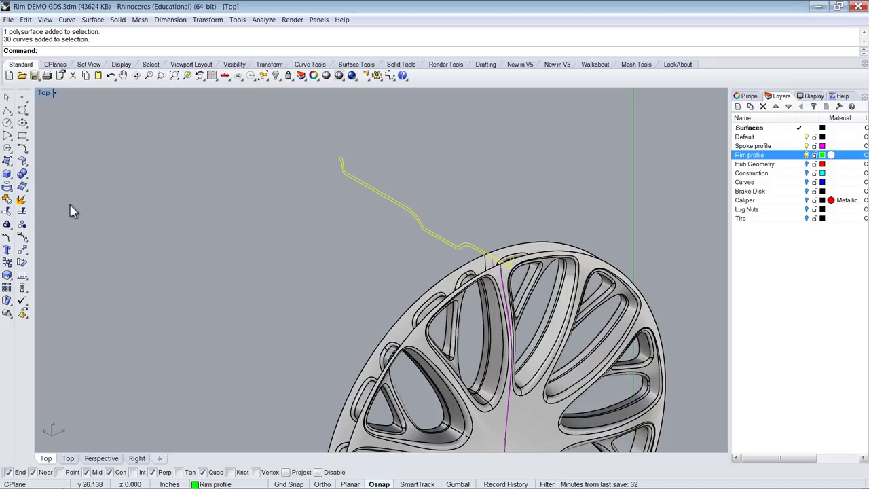
click(9, 166)
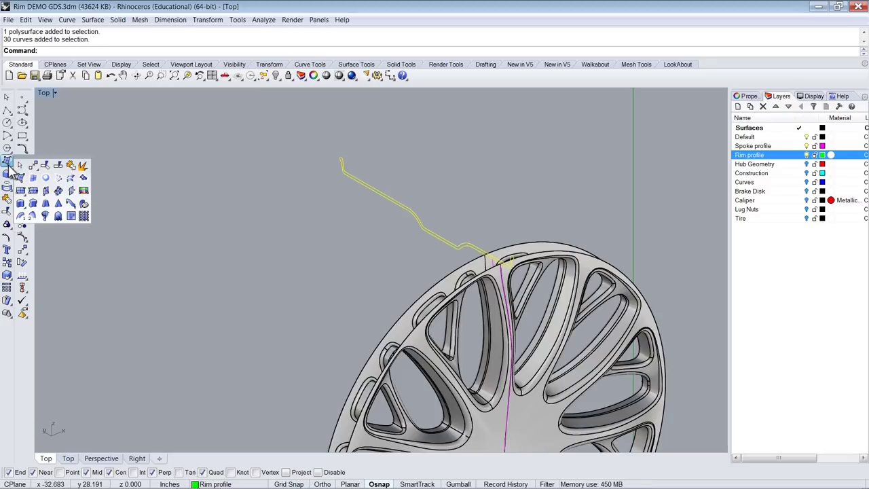
click(45, 216)
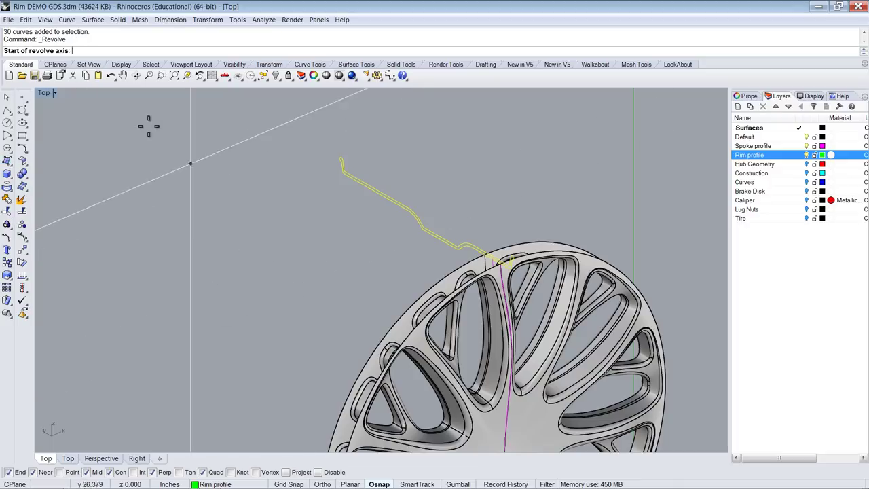
scroll(302, 210, down, 4)
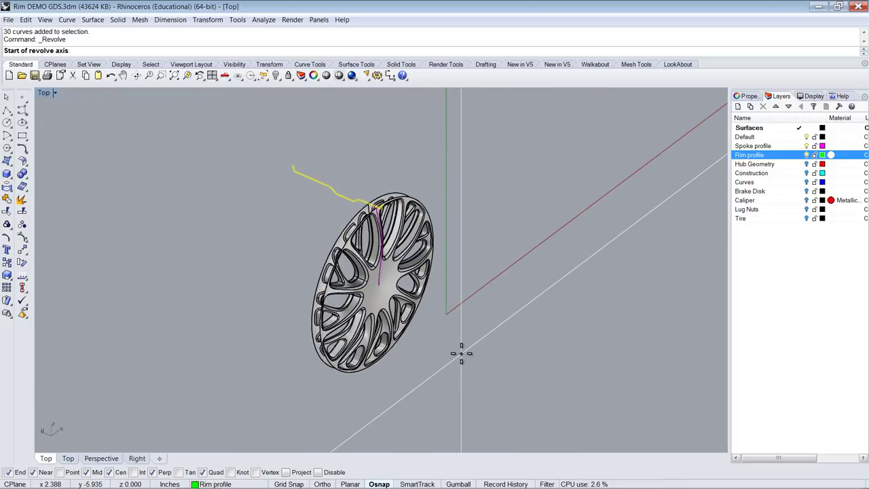
key(Return)
scroll(407, 333, up, 5)
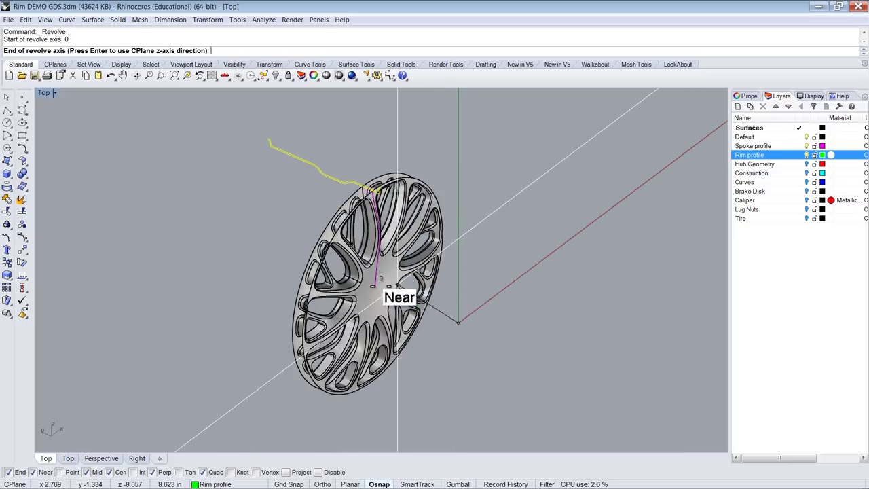
click(360, 278)
scroll(407, 319, down, 4)
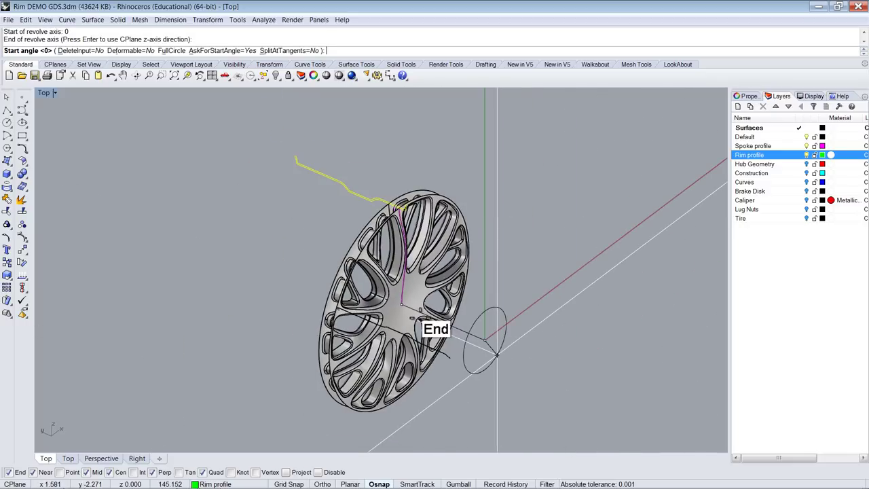
key(Return)
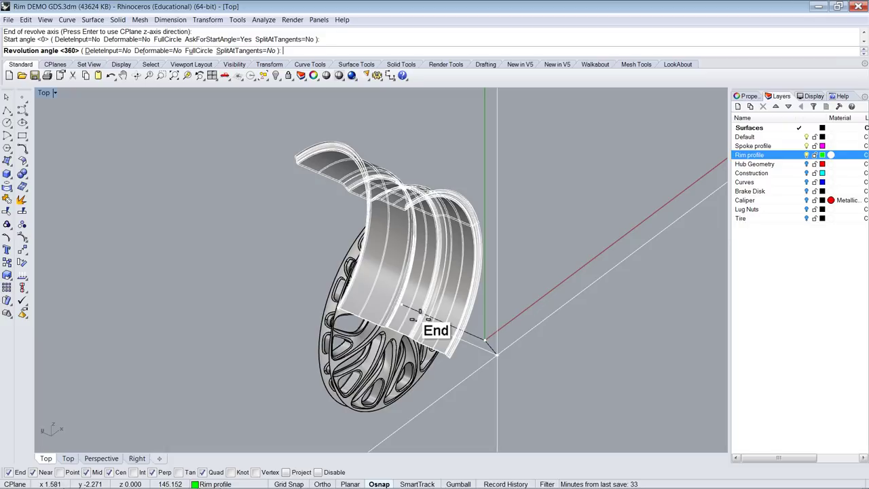
key(Return)
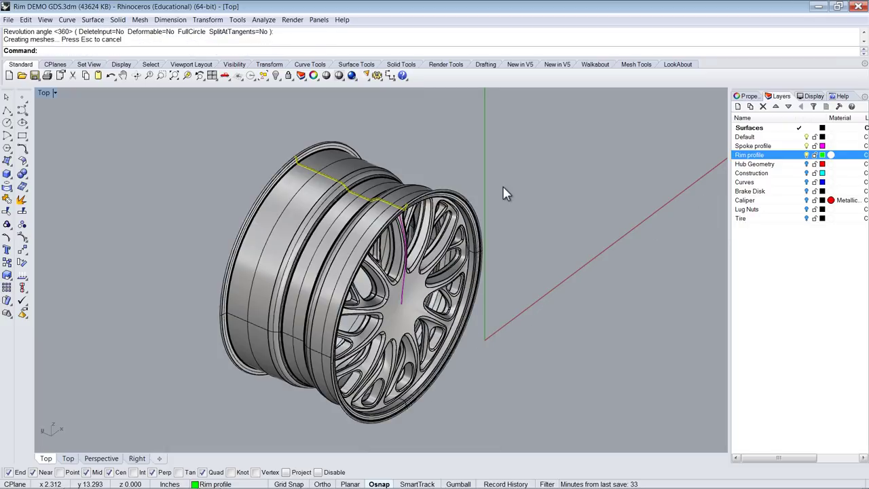
- Select the last created revolved rim surfaces and join them into one polysurface
click(412, 140)
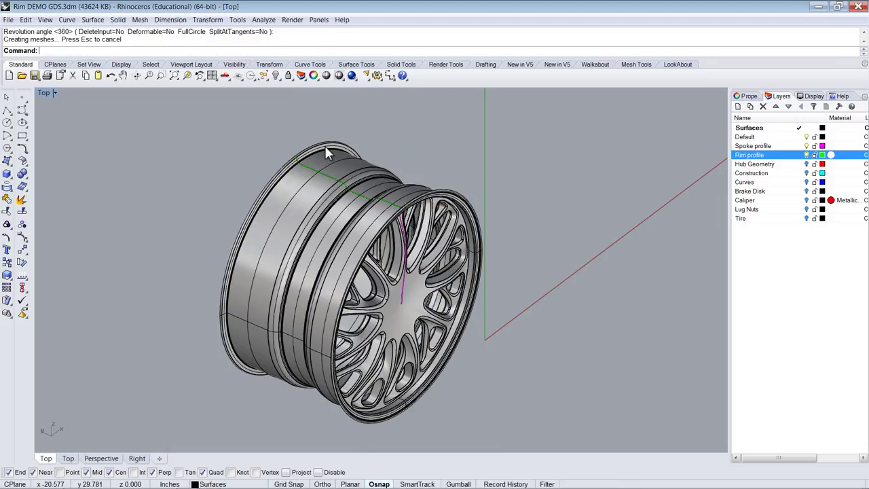
click(325, 150)
click(331, 150)
click(362, 127)
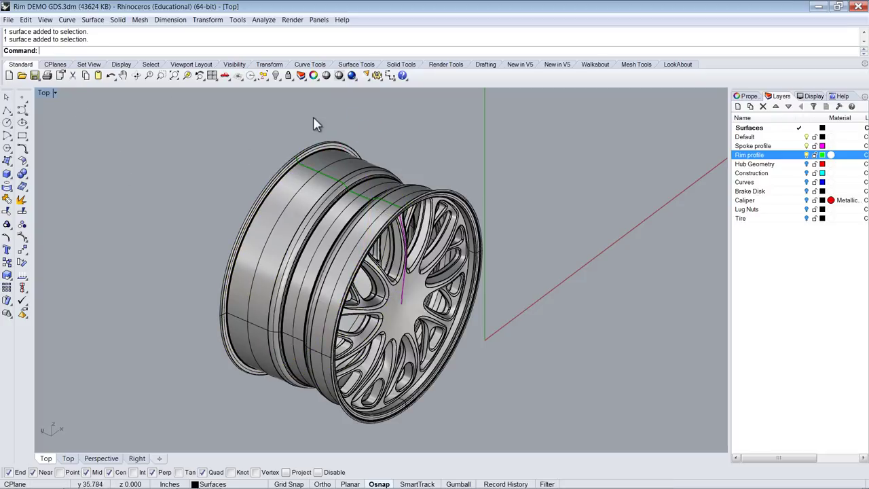
click(25, 19)
mouse_move(125, 126)
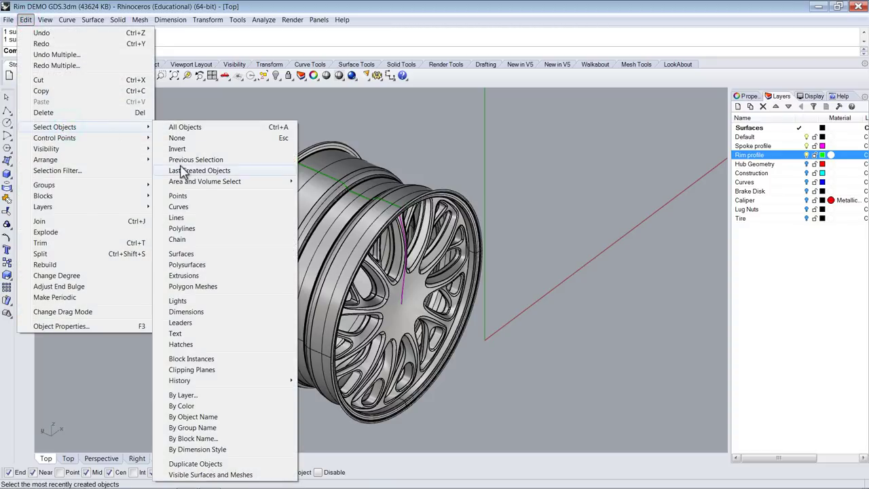
click(191, 169)
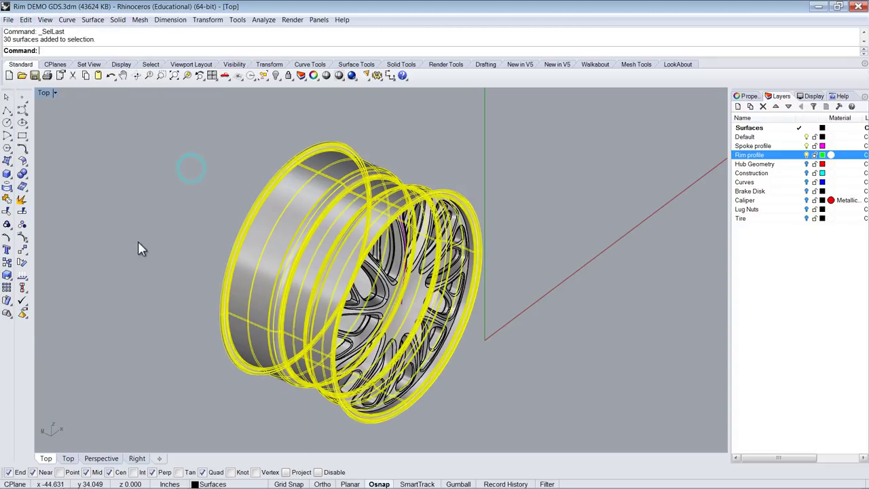
click(7, 199)
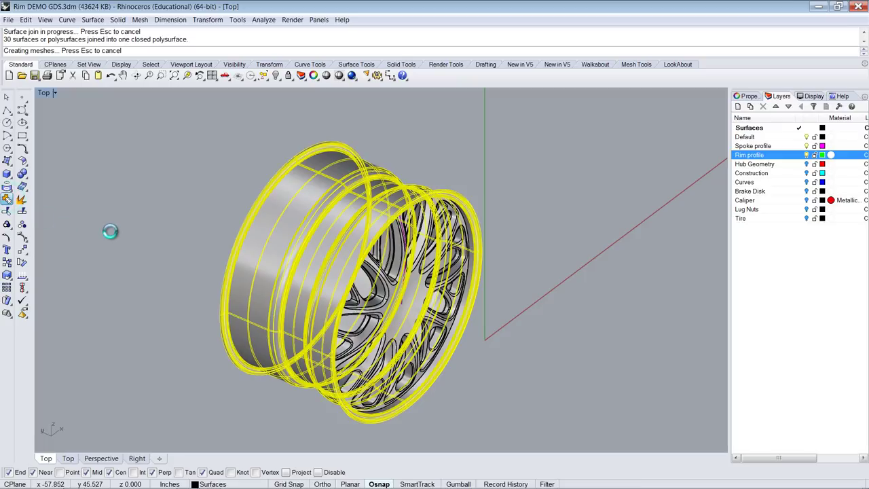
- Examine the joined rim and the area where its inner wall meets the outer edge of the spokes
right_drag(112, 237, 366, 182)
click(557, 155)
scroll(378, 217, up, 5)
click(367, 224)
click(496, 116)
scroll(427, 197, up, 3)
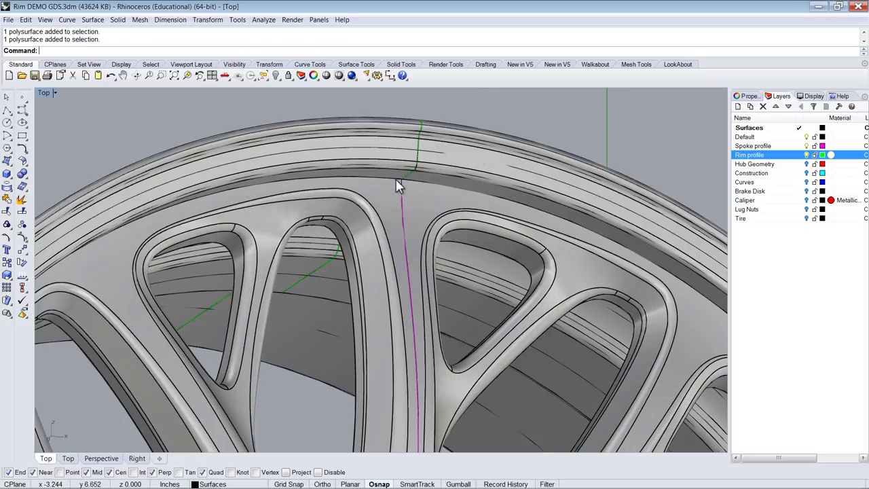
scroll(437, 185, down, 5)
right_drag(429, 194, 466, 197)
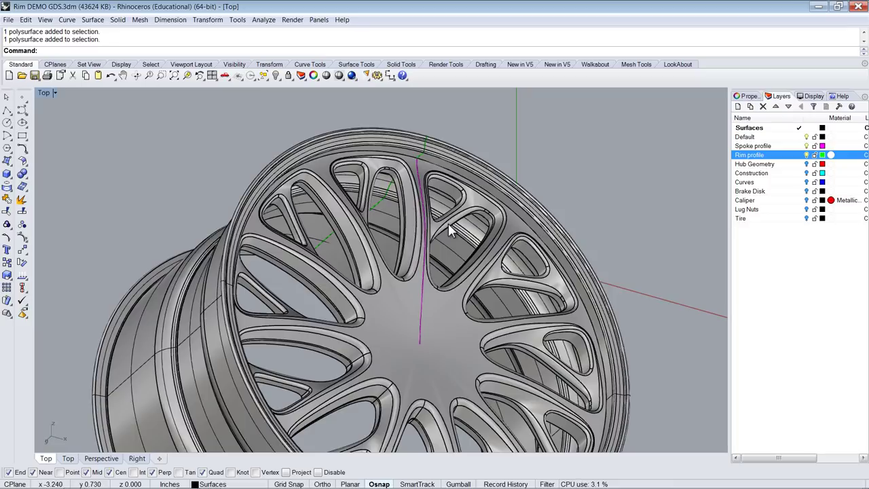
- Set the viewport display to Ghosted and hide the Spoke profile and Rim profile layers
click(342, 78)
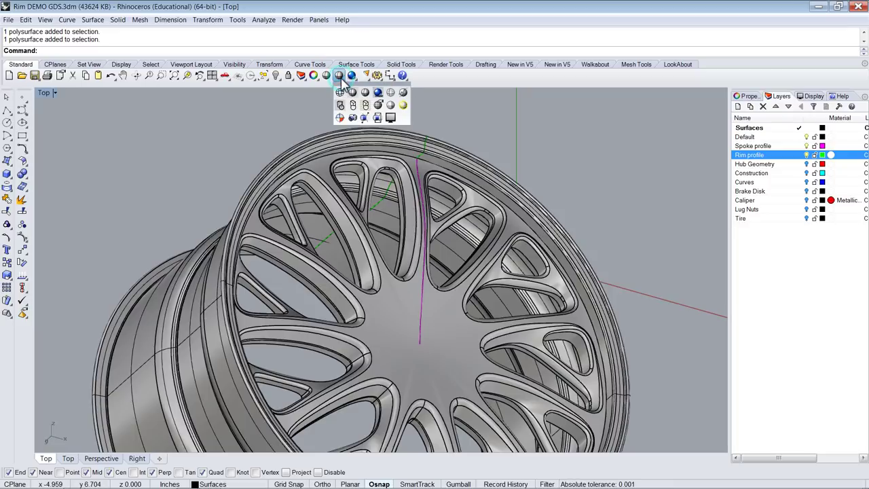
click(391, 104)
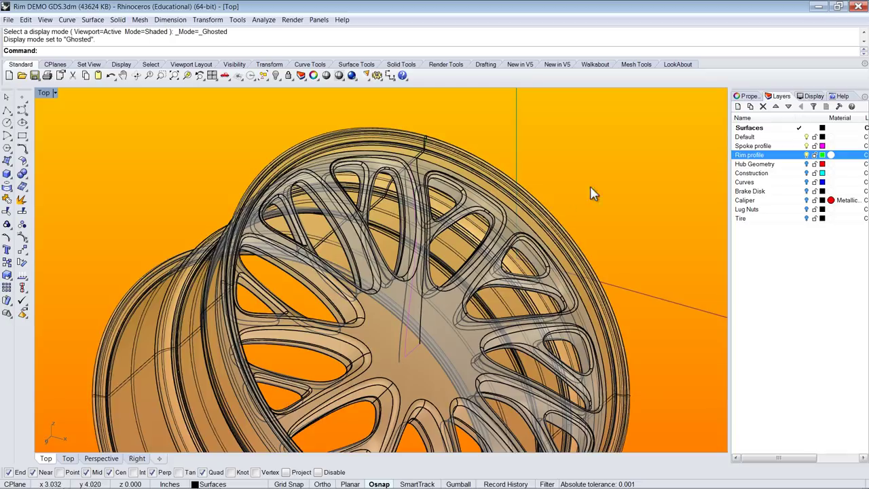
click(808, 146)
scroll(390, 170, up, 2)
scroll(455, 160, up, 3)
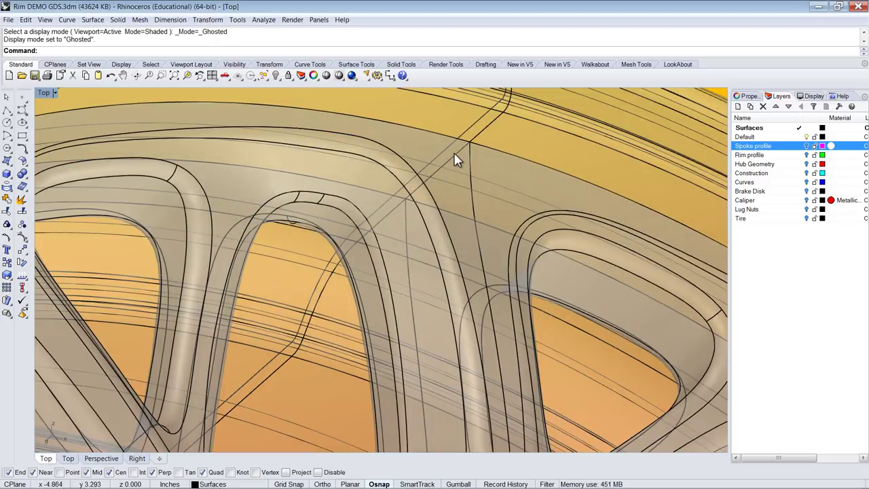
- Trim away the part of the rim lying inside the spoke body, using the spoke polysurface as the cutting object
scroll(453, 170, down, 3)
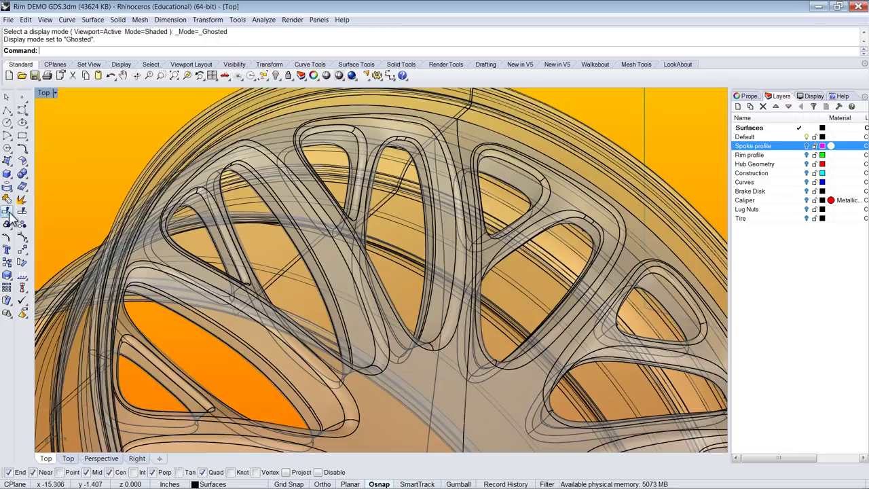
click(7, 212)
click(495, 145)
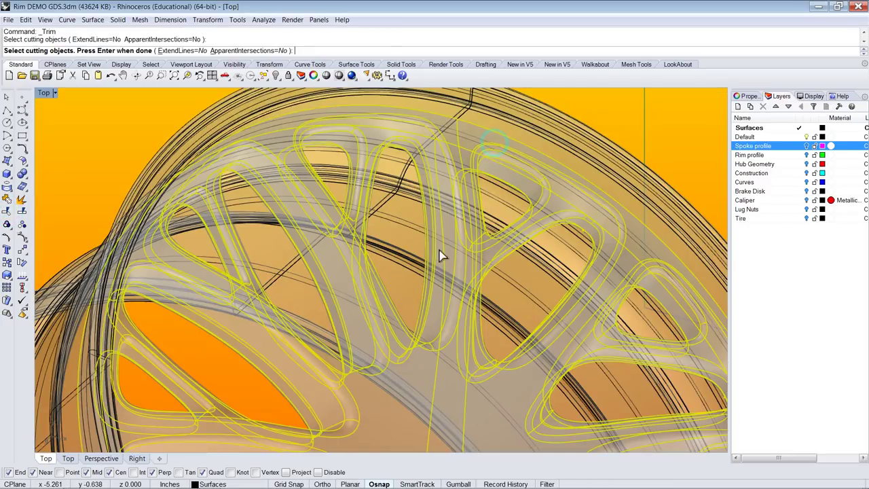
key(Return)
scroll(448, 156, up, 3)
click(457, 132)
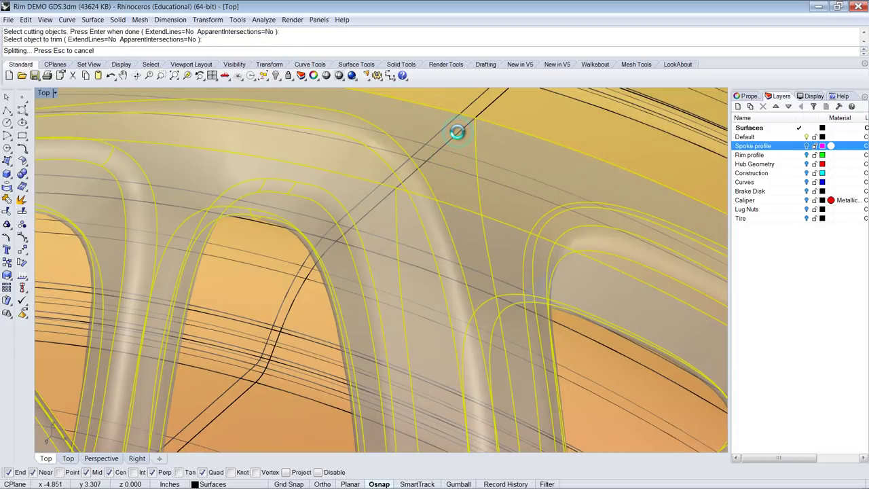
scroll(453, 173, down, 3)
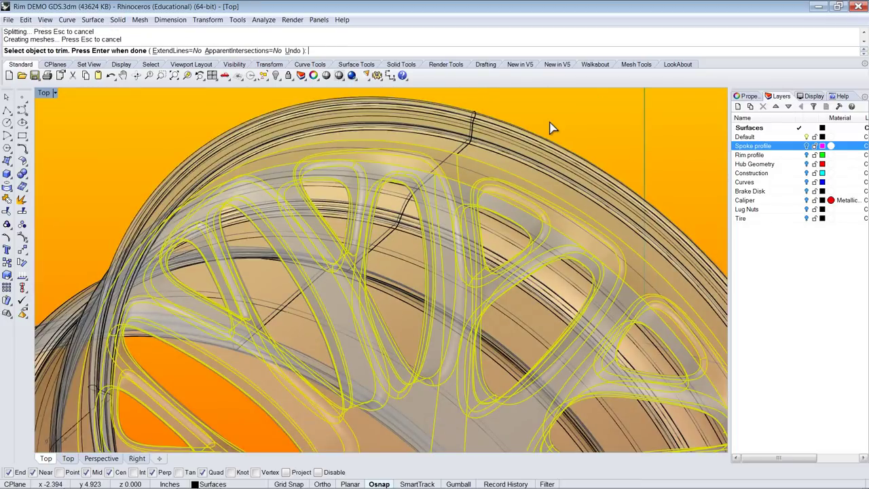
key(Return)
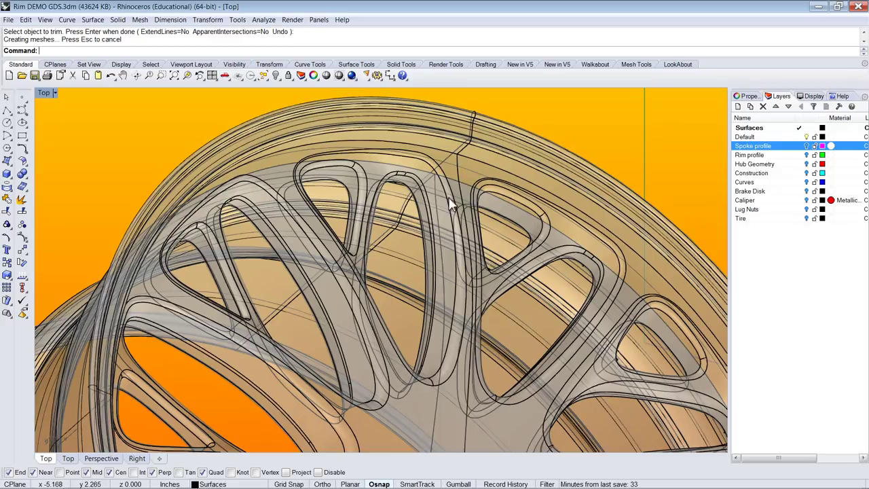
- Join the trimmed rim and the spoke polysurface into a single closed polysurface
scroll(477, 135, down, 3)
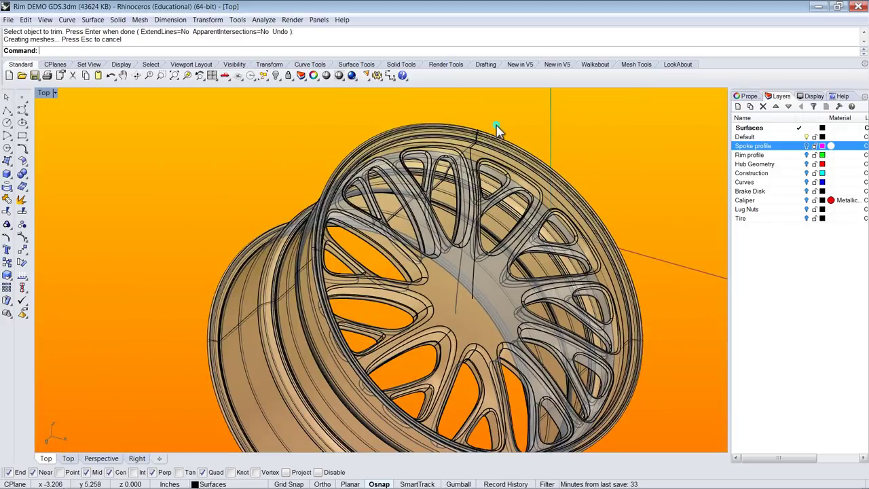
drag(459, 169, 190, 248)
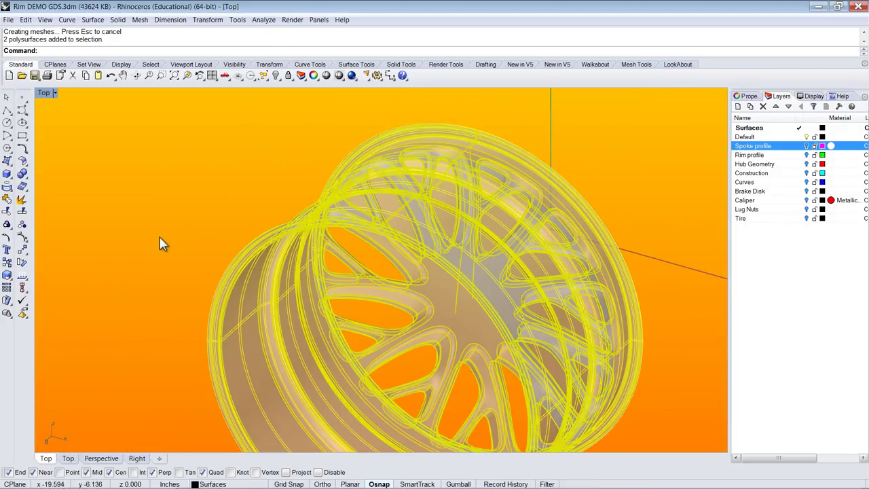
click(8, 200)
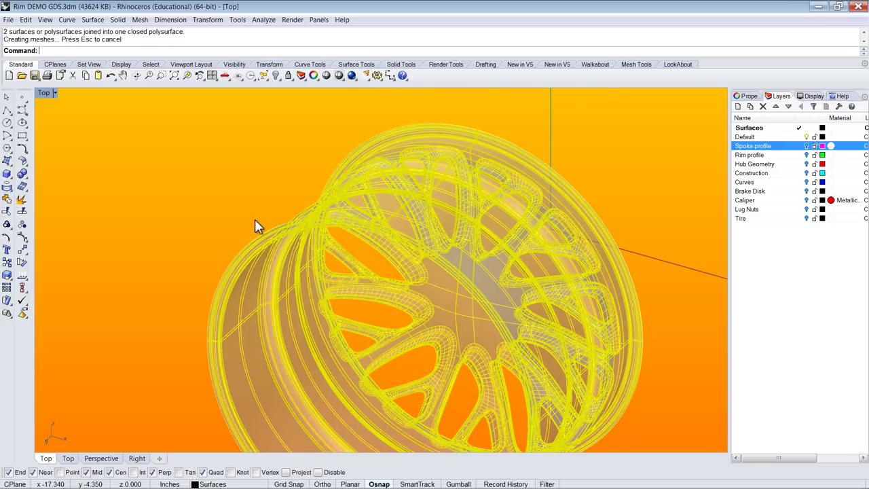
- Turn off the surface isocurves of the joined wheel and deselect it
click(747, 96)
click(805, 302)
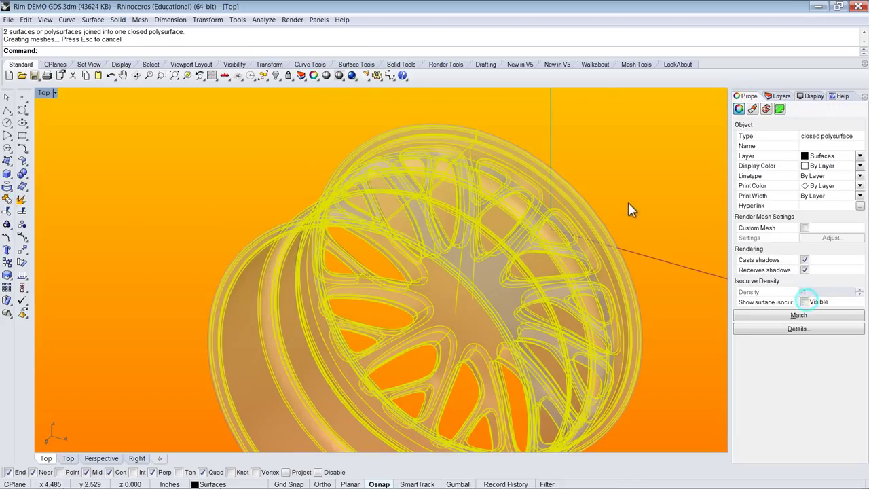
click(634, 184)
right_drag(634, 184, 691, 169)
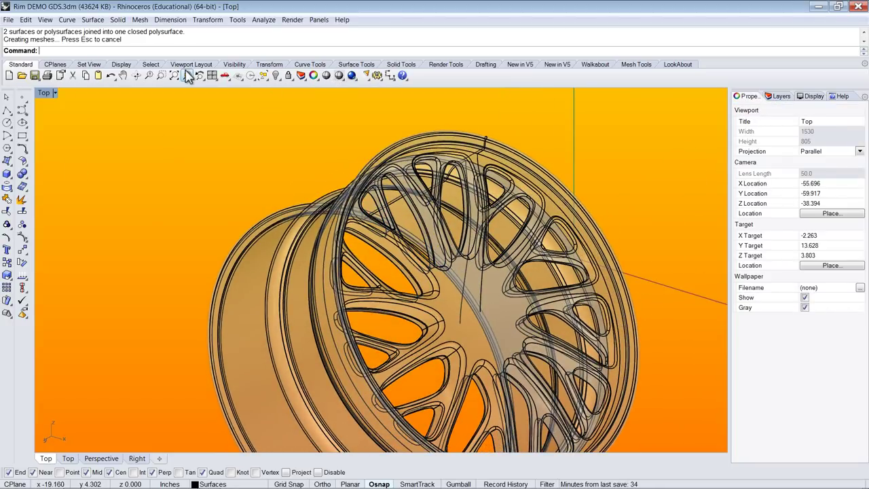
- Fillet the front and back edges where the spokes meet the rim with a 0.125 radius
right_drag(494, 170, 390, 247)
right_drag(550, 234, 346, 224)
click(117, 20)
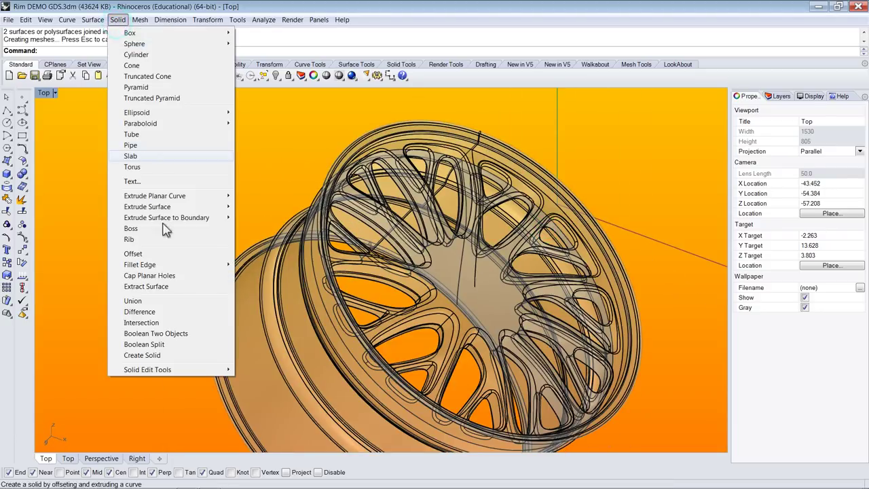
mouse_move(231, 266)
click(260, 267)
scroll(467, 150, up, 2)
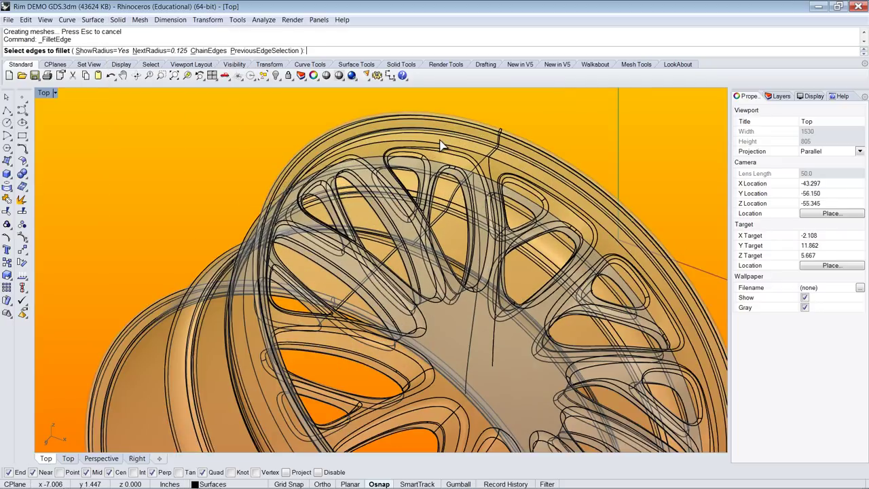
scroll(475, 154, up, 2)
click(475, 155)
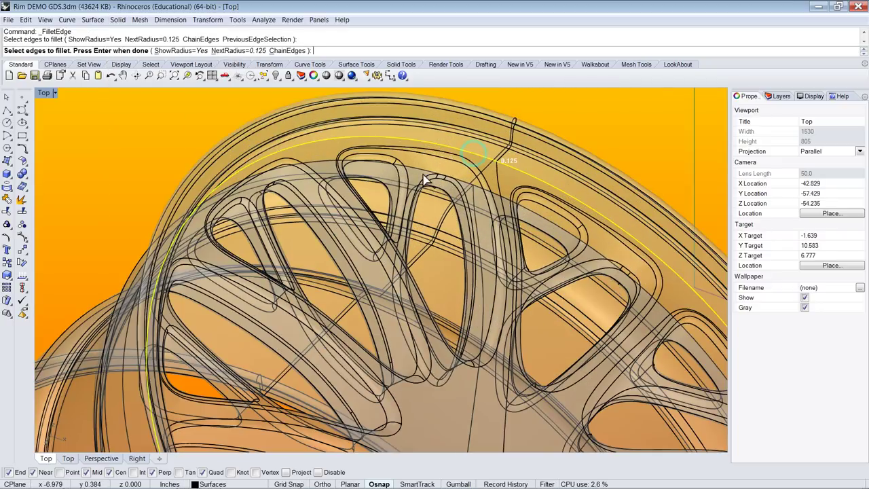
key(Return)
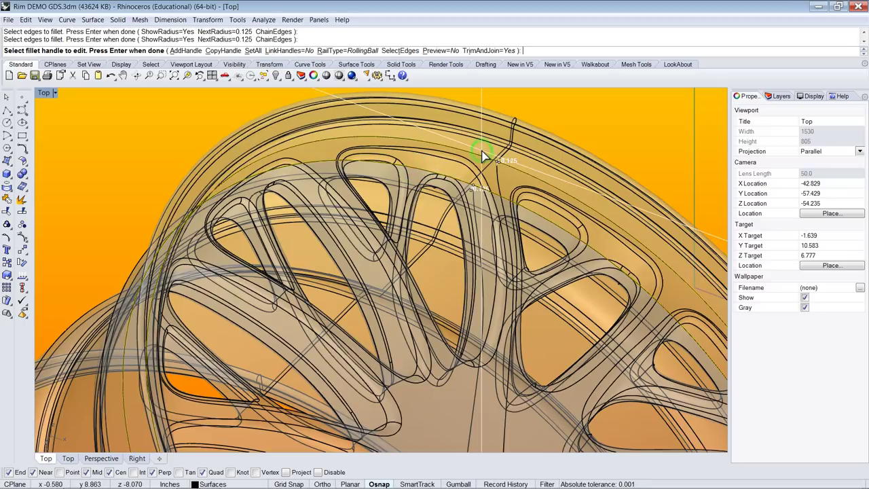
key(Return)
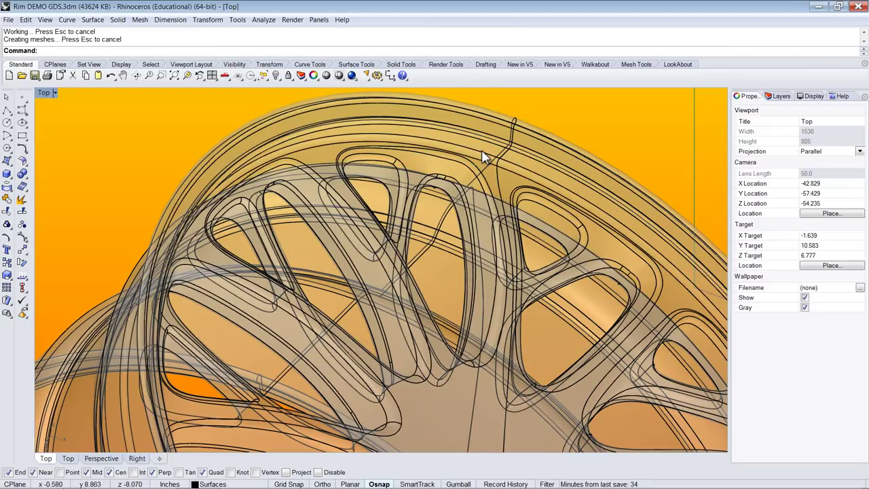
- Switch the viewport to the Rendered display mode to view the whole filleted wheel from the back
scroll(482, 157, down, 5)
ctrl+shift+right_drag(482, 156, 618, 200)
click(340, 76)
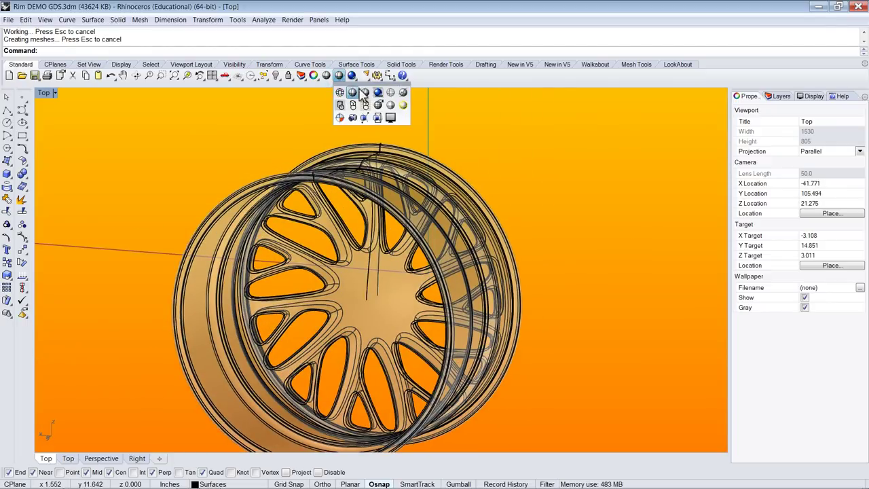
click(364, 93)
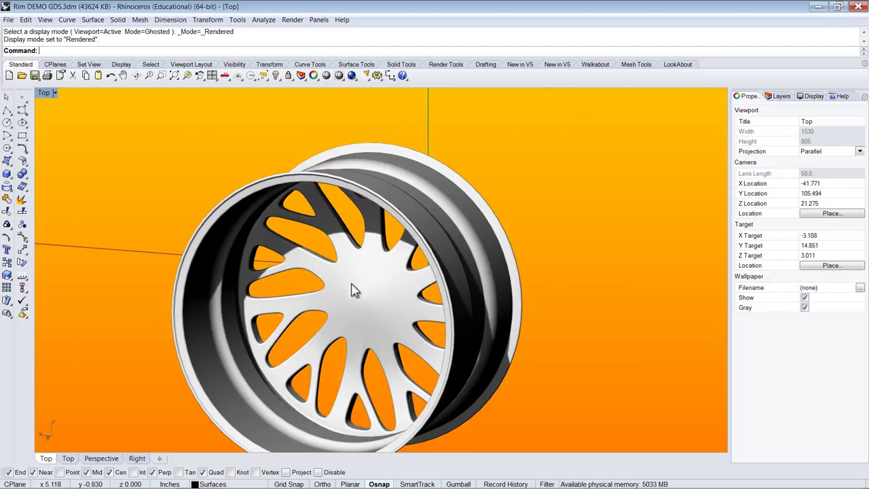
ctrl+shift+right_drag(434, 248, 451, 239)
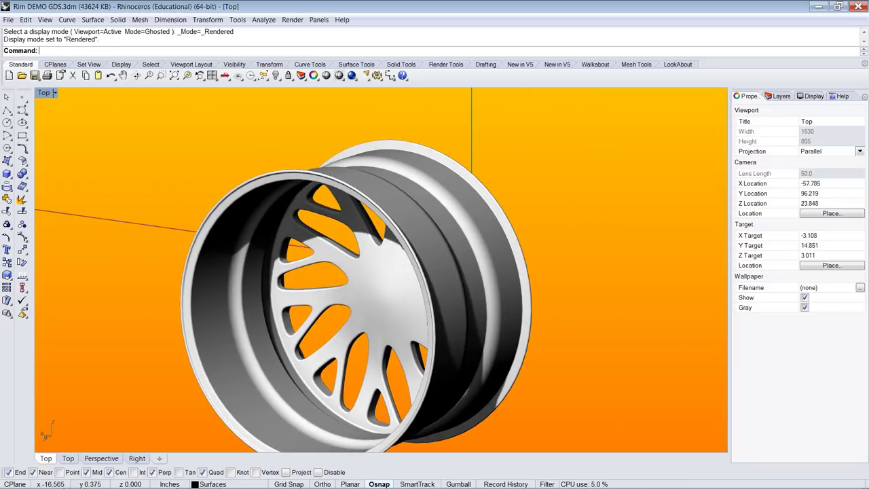
- Turn on the Hub Geometry layer to show the hub curves at the wheel's centre
click(779, 96)
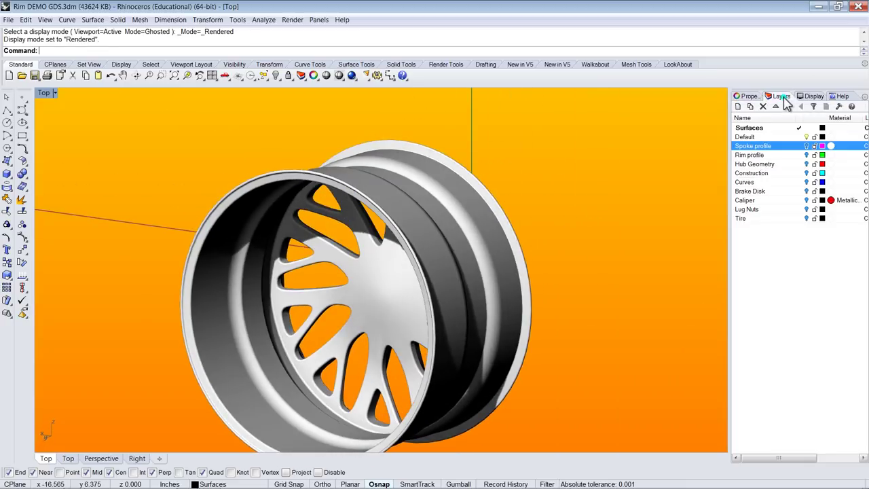
click(807, 164)
ctrl+shift+right_drag(487, 216, 543, 204)
scroll(380, 280, up, 5)
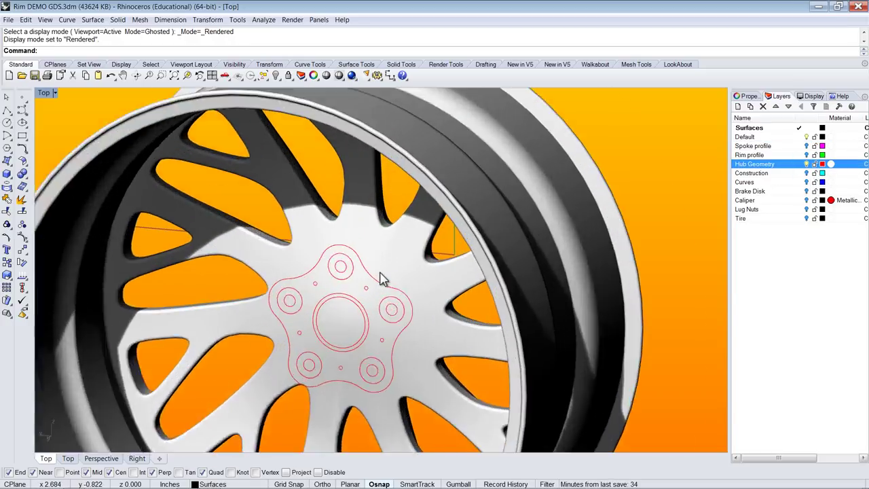
- Chain-select the star-shaped hub outline and extrude it as a solid to one side only, with a distance of -2
click(375, 287)
scroll(368, 285, down, 3)
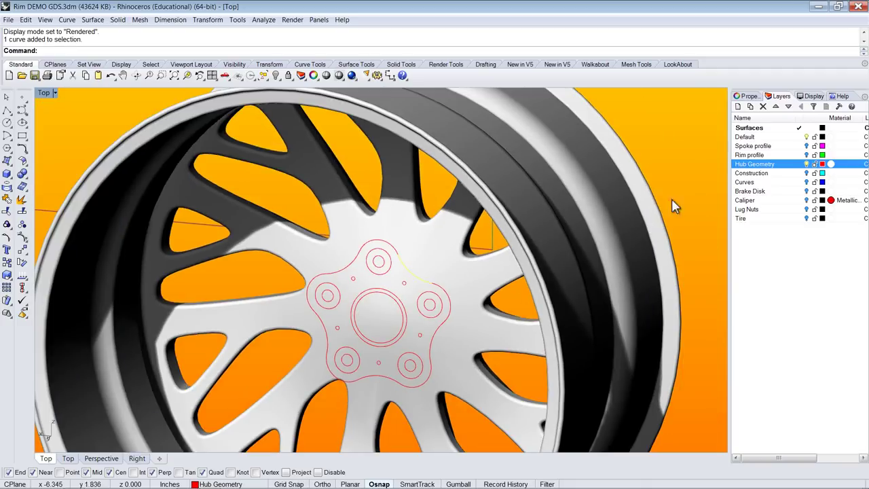
click(264, 76)
click(313, 128)
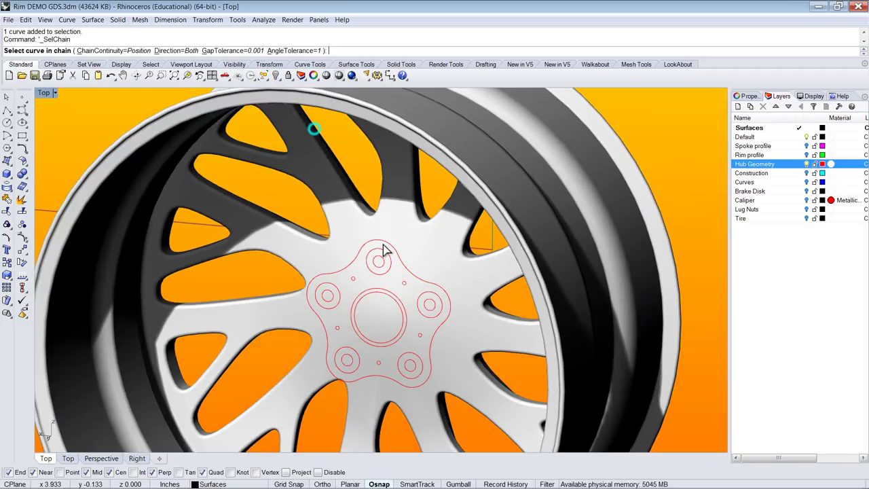
scroll(392, 255, up, 2)
click(398, 253)
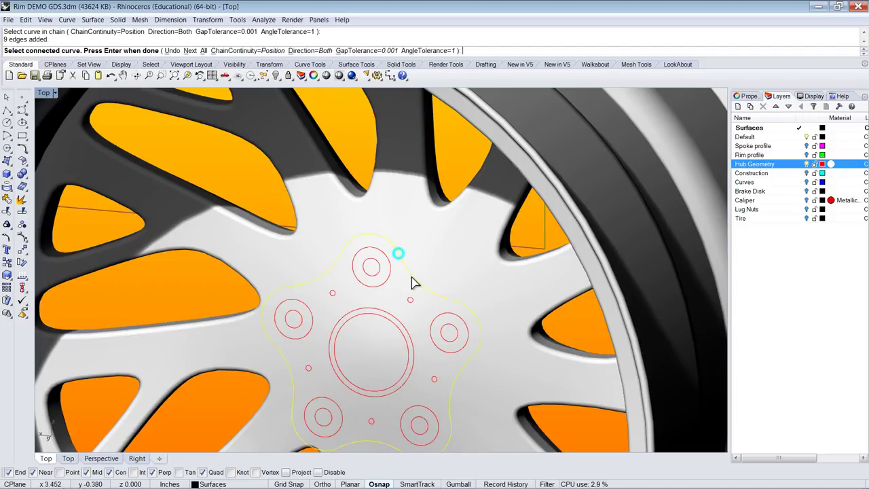
key(Return)
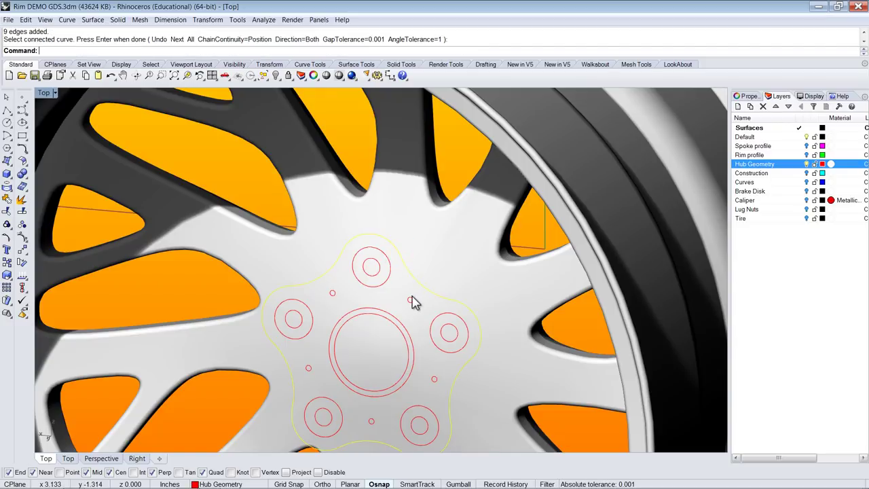
click(8, 174)
click(20, 192)
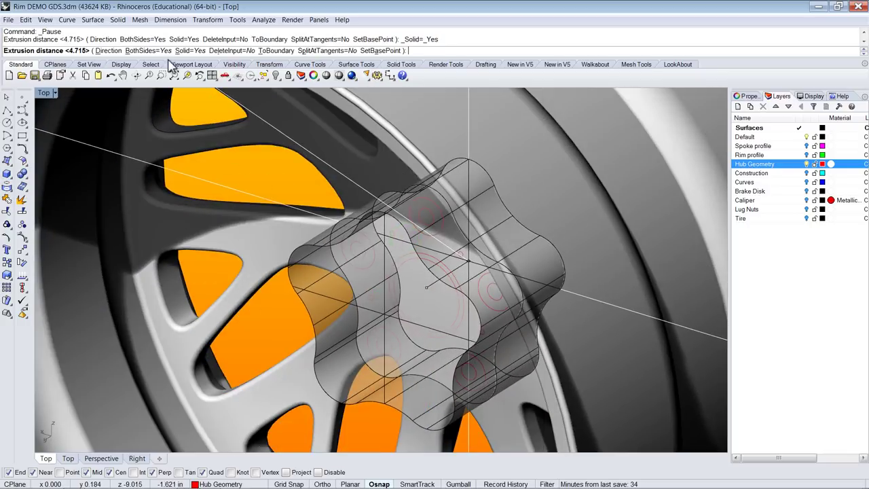
click(146, 50)
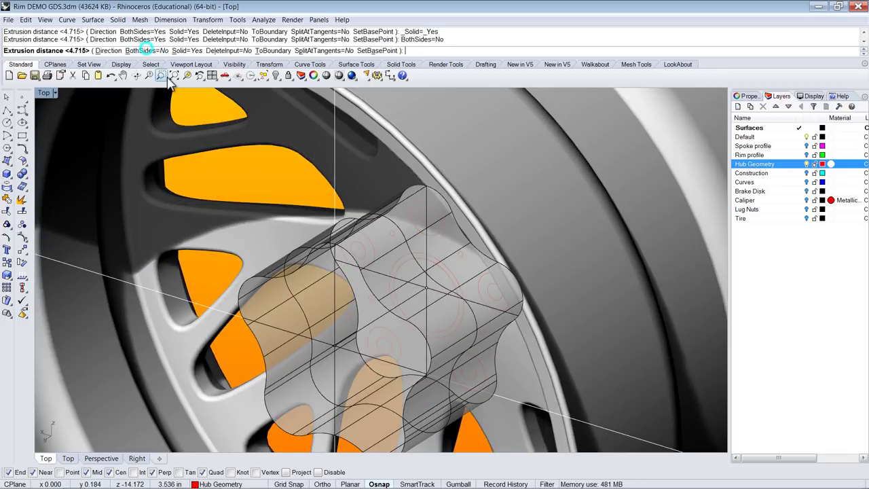
scroll(297, 161, down, 3)
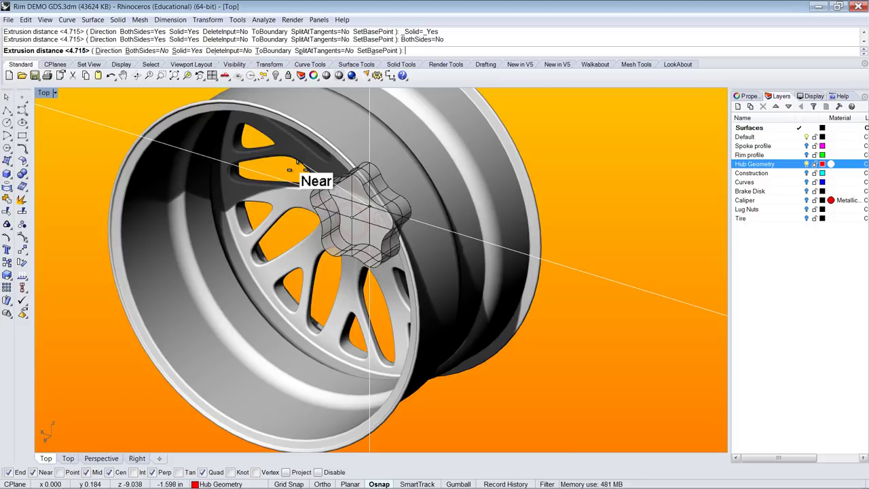
key(Return)
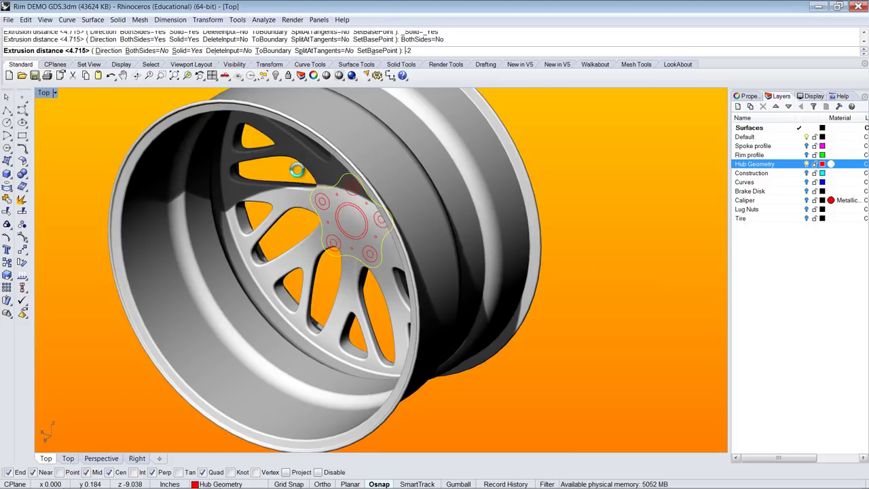
right_drag(300, 173, 319, 201)
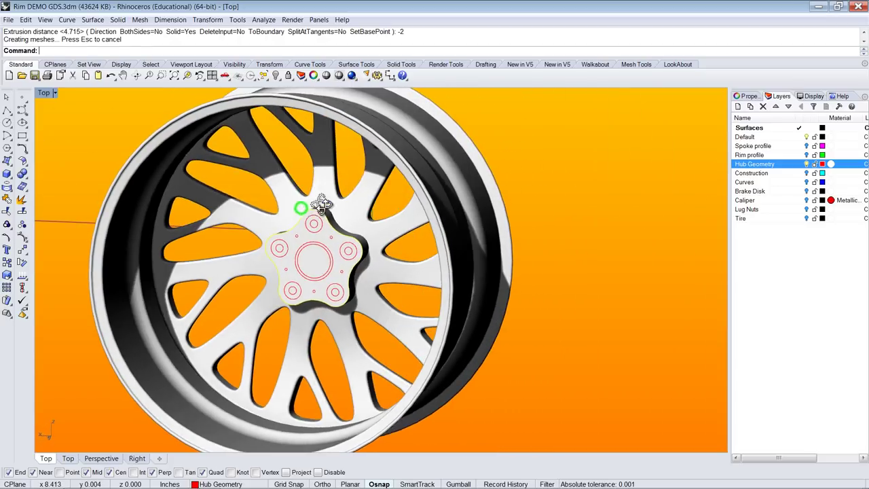
click(83, 141)
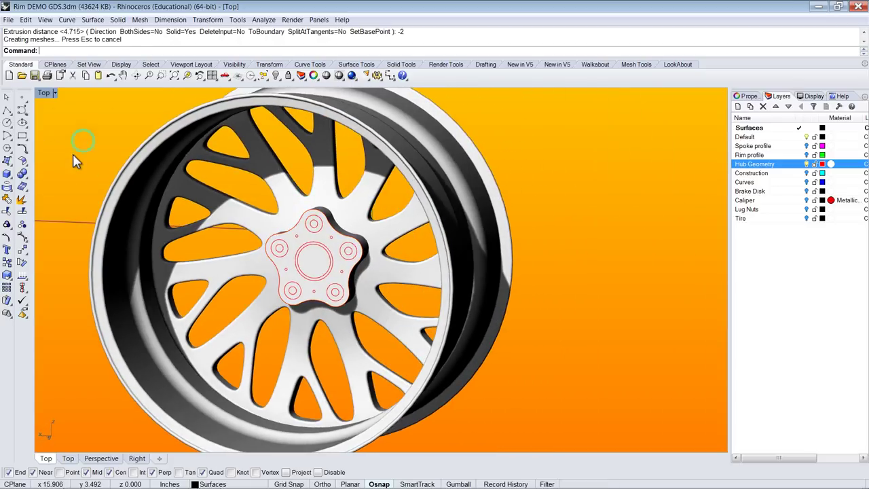
- Boolean-union the wheel body with the extruded star-shaped hub solid
click(23, 174)
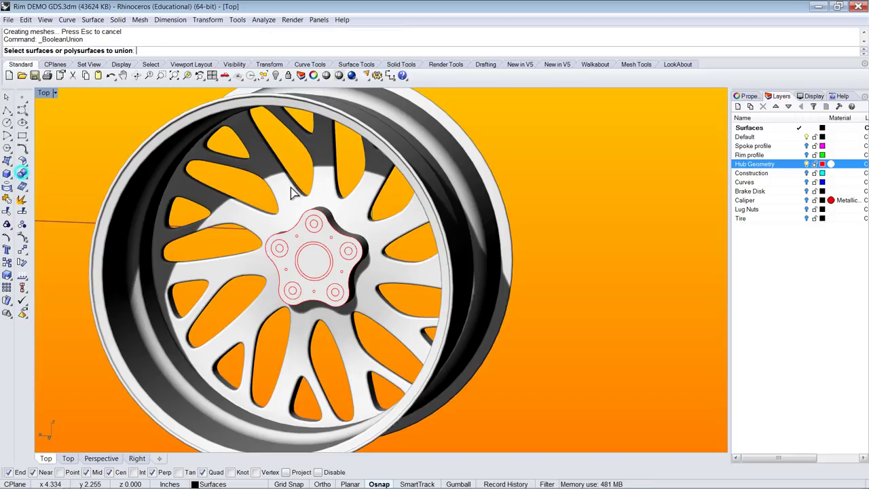
click(332, 189)
scroll(353, 243, up, 5)
click(292, 231)
scroll(411, 251, down, 4)
key(Return)
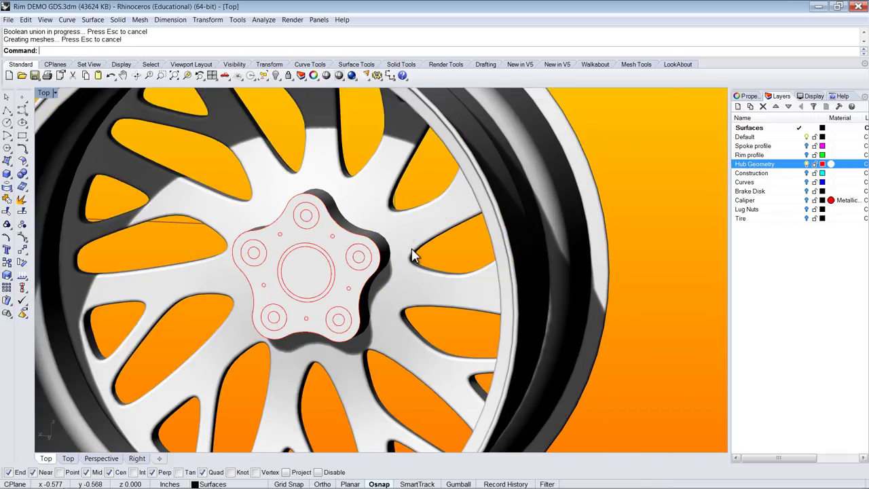
mouse_move(414, 255)
right_down()
mouse_move(407, 242)
mouse_move(398, 246)
mouse_move(401, 258)
right_up()
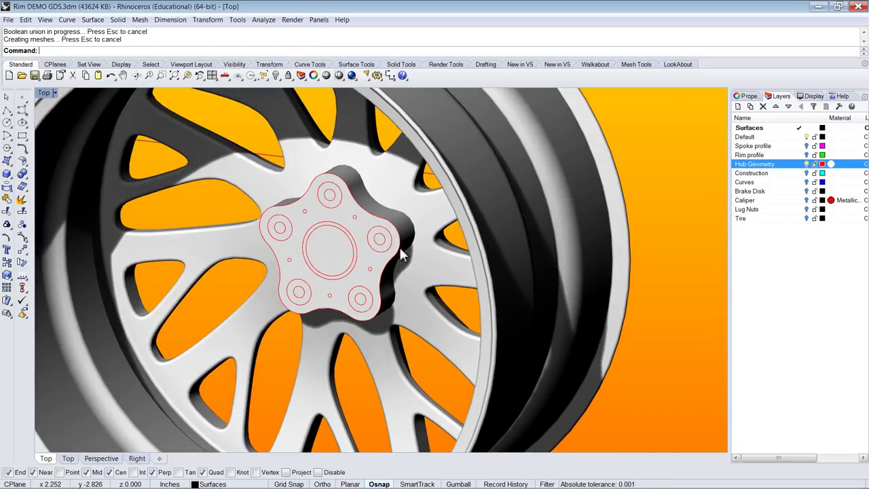
- Extrude the five larger lug hole circles on the hub as solids to one side, with a distance of -12
scroll(343, 211, up, 4)
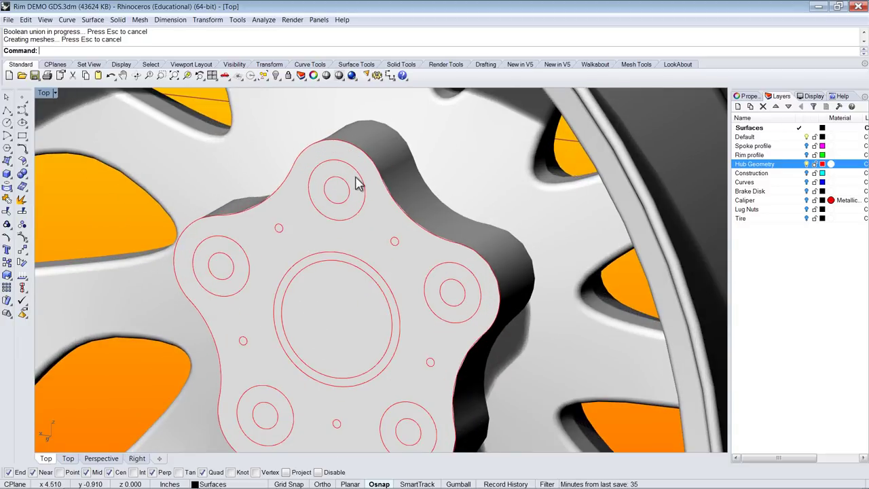
scroll(361, 219, down, 3)
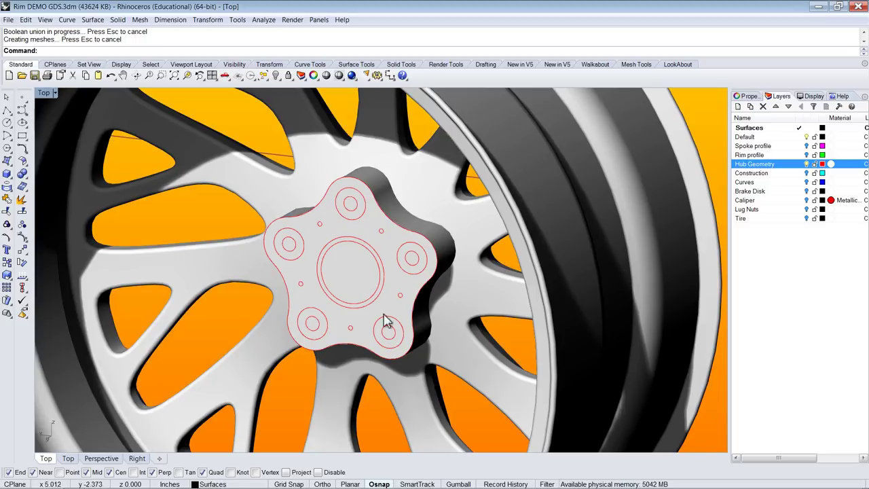
right_drag(418, 244, 412, 240)
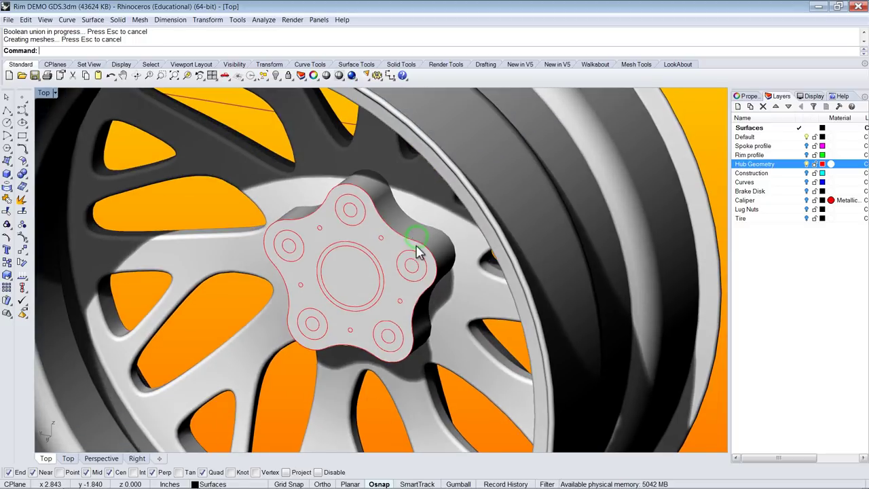
click(24, 177)
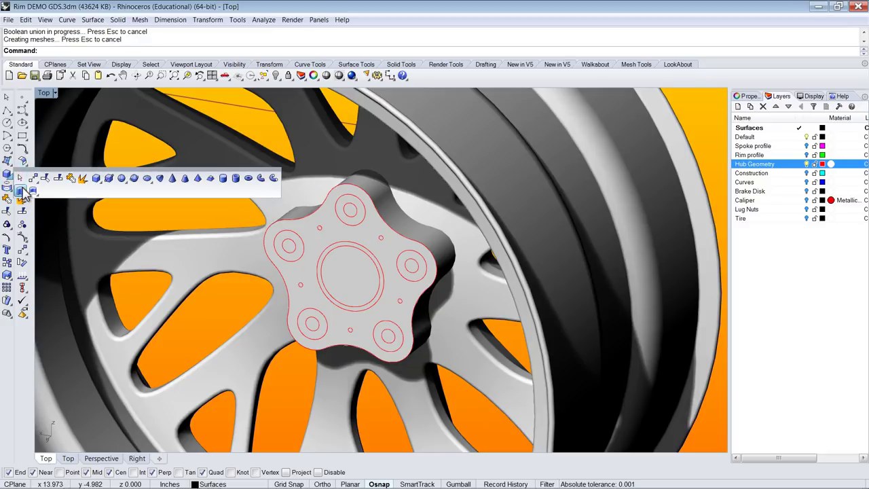
click(7, 173)
click(352, 219)
click(402, 252)
click(381, 322)
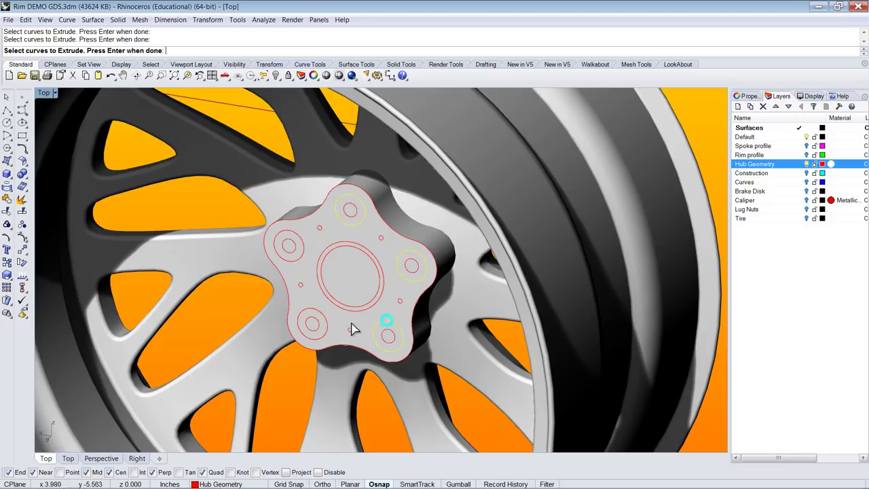
click(325, 318)
click(296, 259)
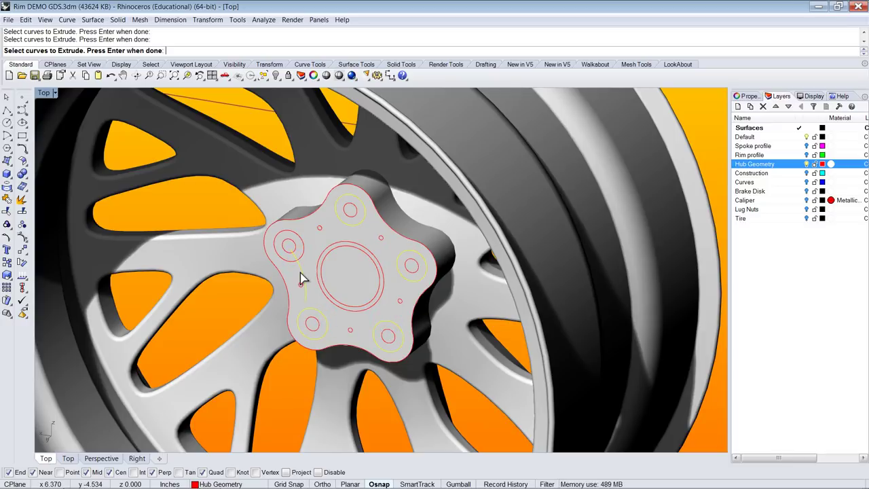
click(301, 267)
click(301, 253)
key(Return)
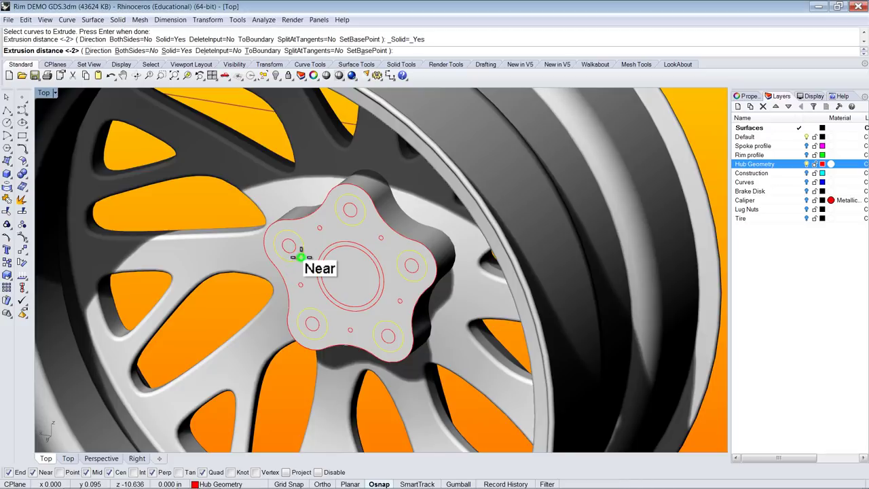
right_drag(310, 272, 398, 268)
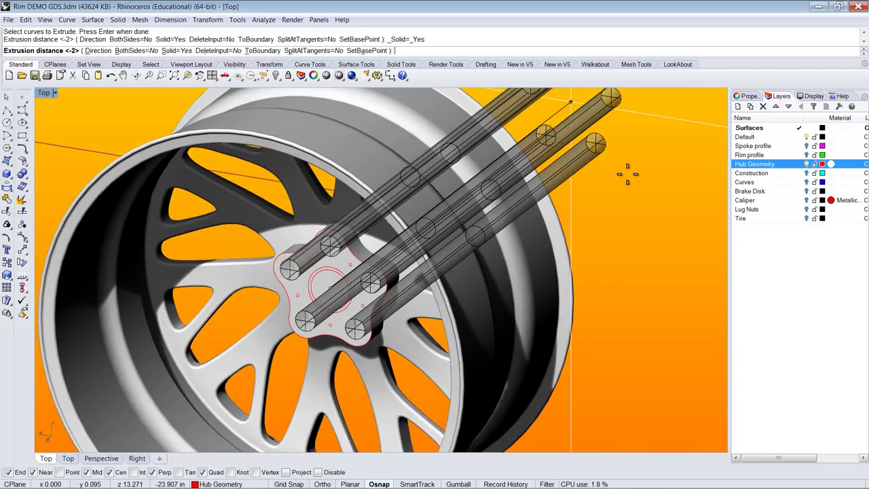
text(-1)
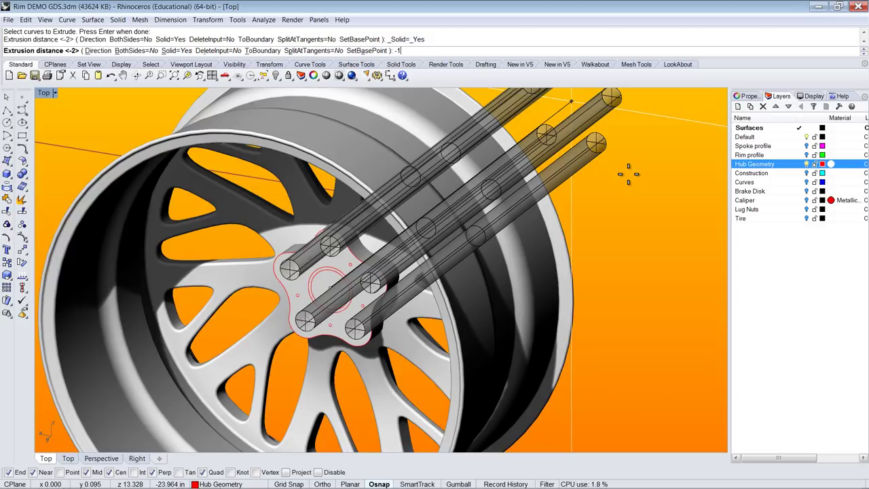
text(2)
key(Return)
- Extrude the five smaller lug hole circles on the hub as solids to both sides, with a distance of 6
right_drag(397, 264, 508, 238)
scroll(349, 247, up, 5)
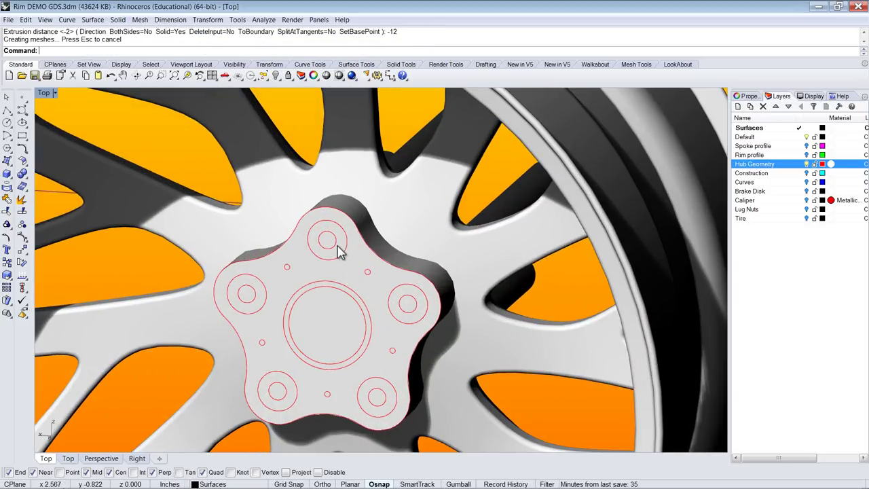
click(338, 248)
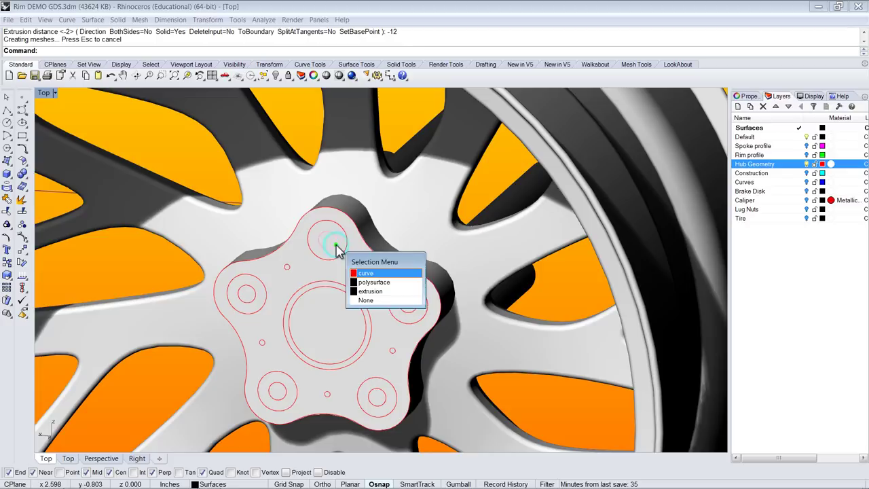
click(250, 306)
click(281, 387)
click(319, 408)
click(382, 399)
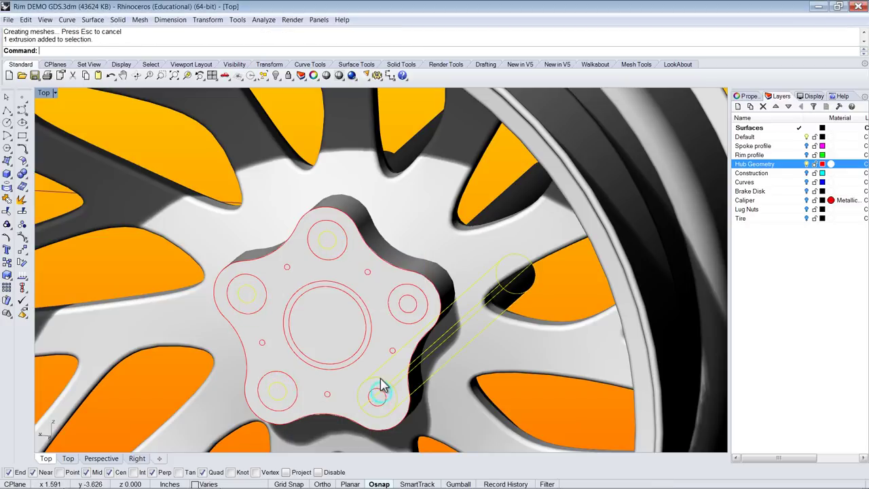
click(380, 396)
key(Return)
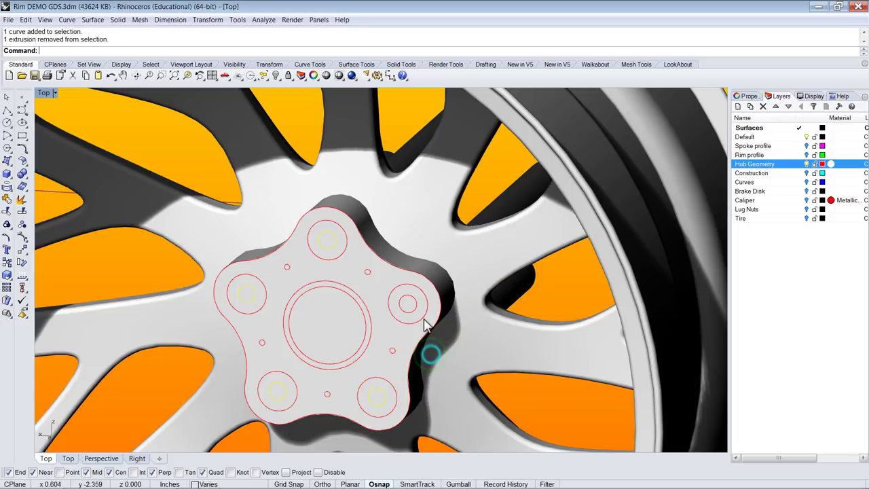
click(409, 305)
right_drag(411, 306, 349, 301)
middle_click(409, 249)
click(448, 257)
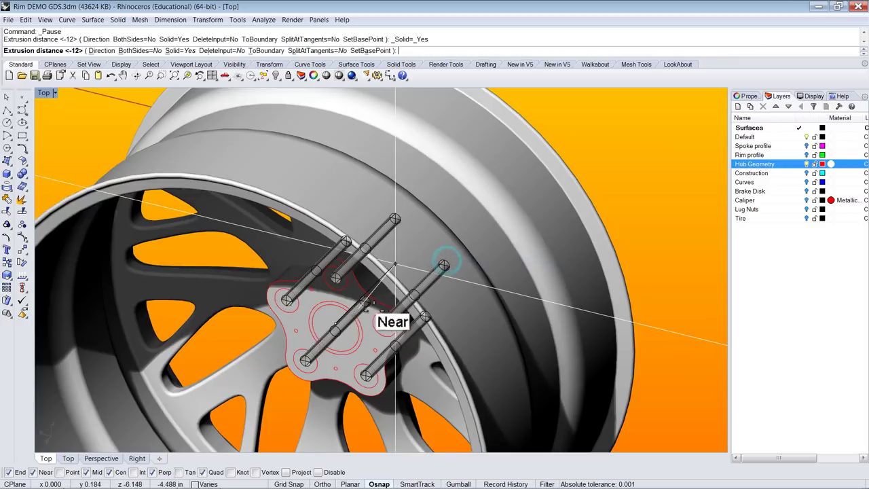
scroll(349, 300, down, 3)
right_drag(414, 283, 397, 279)
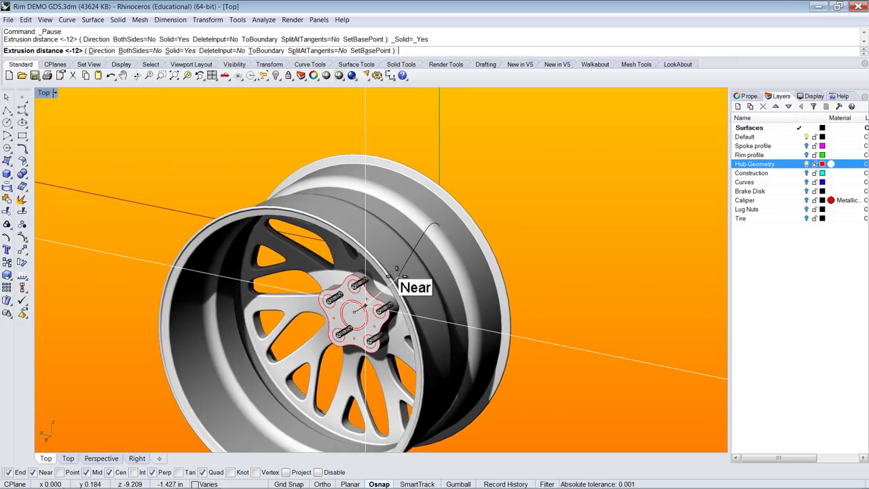
click(139, 51)
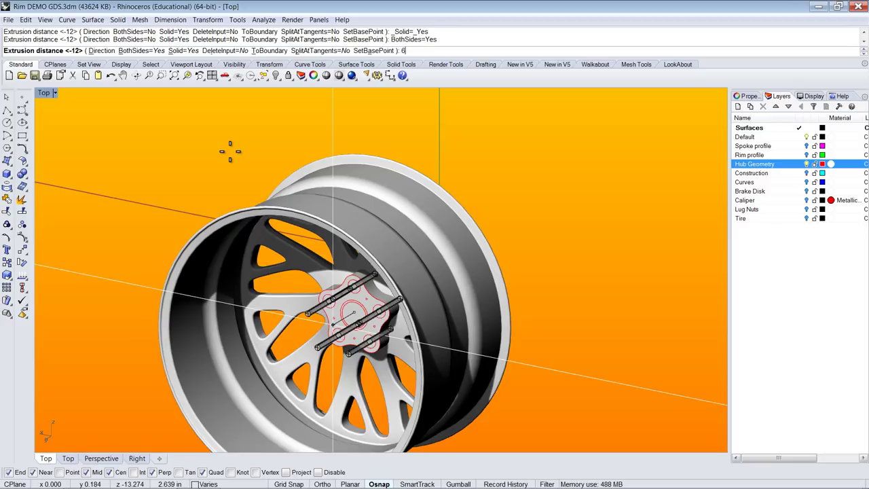
text(6)
key(Return)
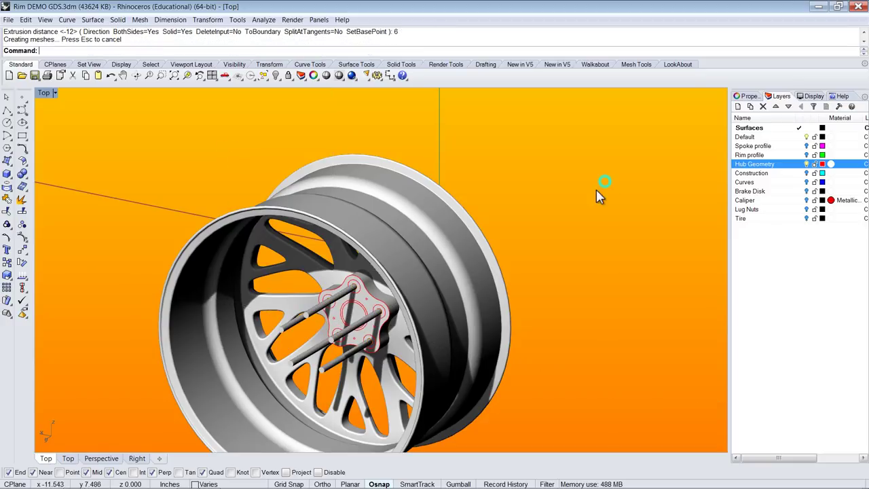
- Boolean-union the larger and smaller lug hole cylinders into five stepped solids, leaving the wheel body out of the selection
right_drag(536, 228, 429, 213)
right_drag(454, 315, 360, 288)
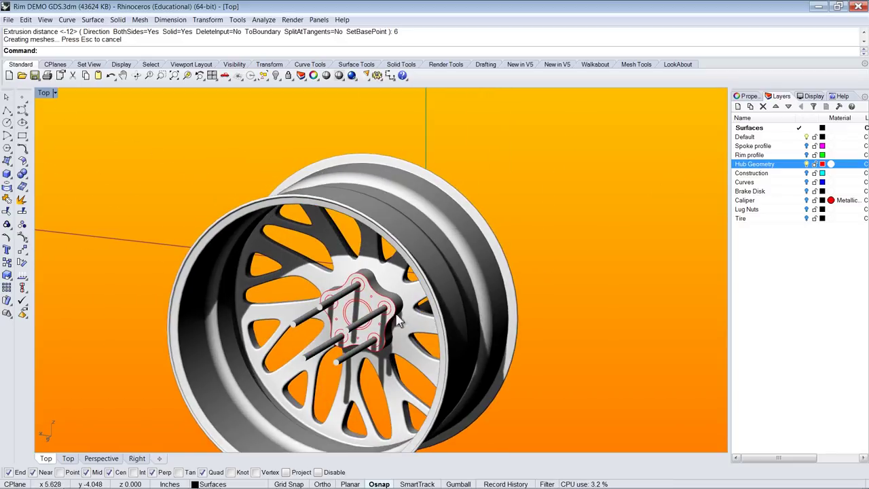
right_drag(465, 287, 380, 311)
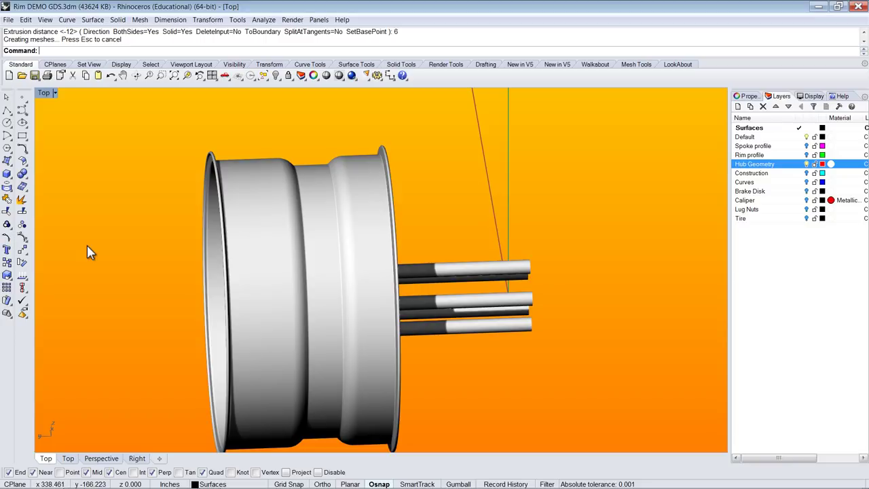
click(22, 174)
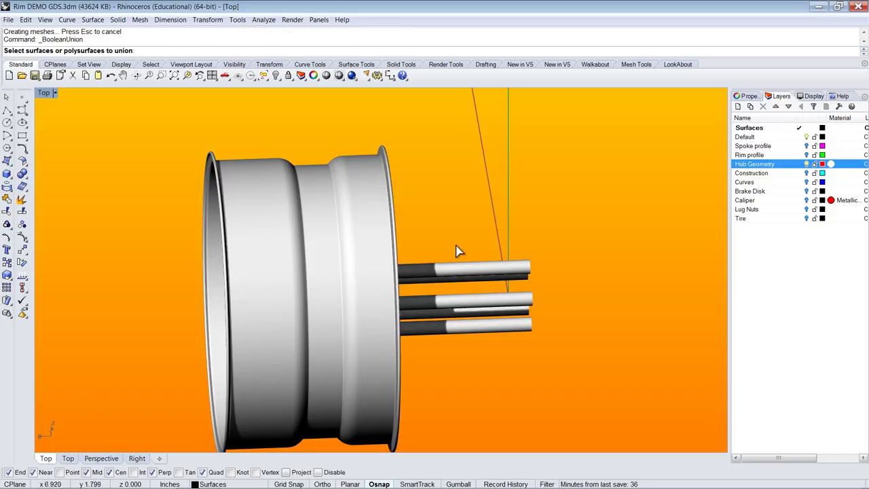
drag(437, 343, 437, 345)
right_drag(438, 345, 306, 377)
click(292, 341)
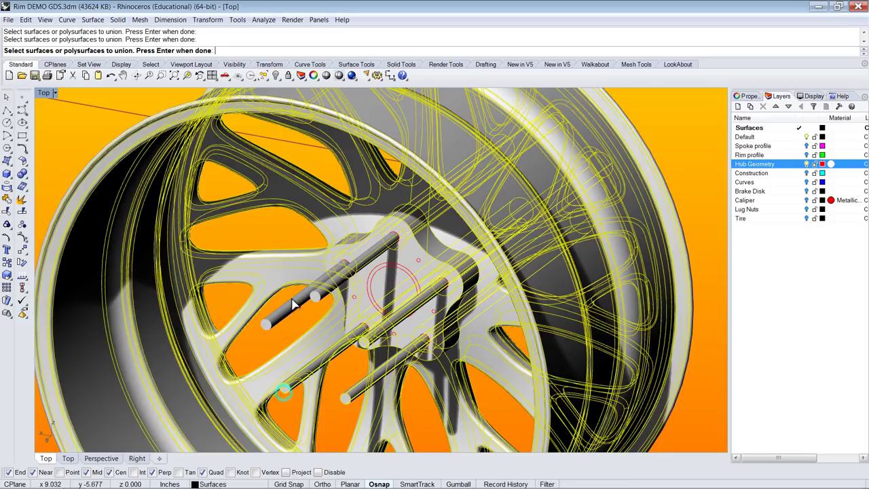
ctrl+click(294, 363)
right_drag(245, 330, 248, 300)
key(Return)
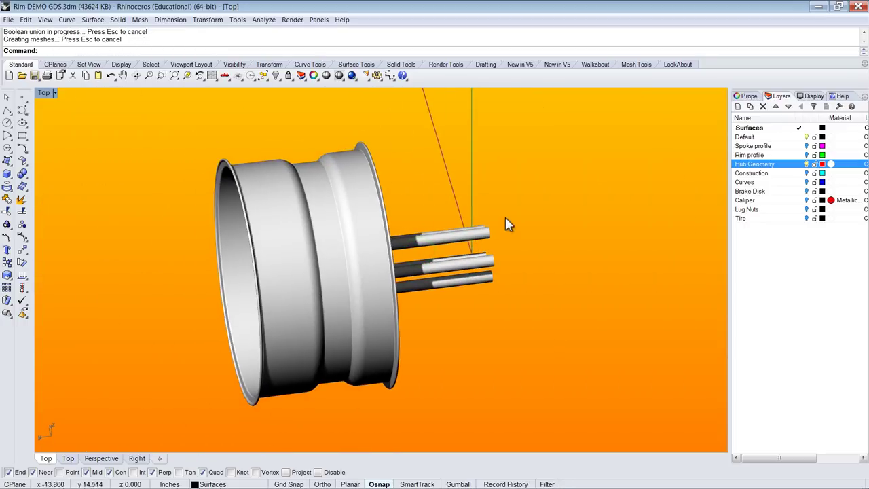
- Set the construction plane to World Top and move the five stepped lug cylinders 1 inch along the wheel axis toward the wheel's front face
drag(499, 191, 466, 298)
click(23, 250)
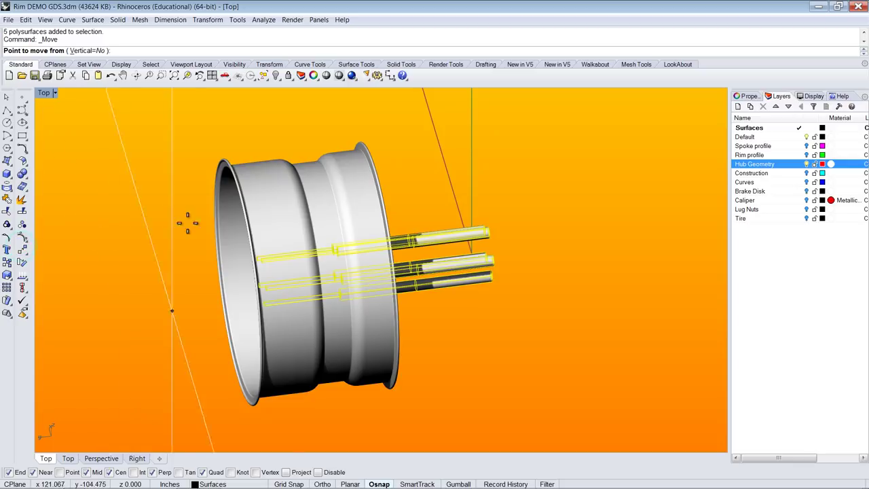
click(238, 76)
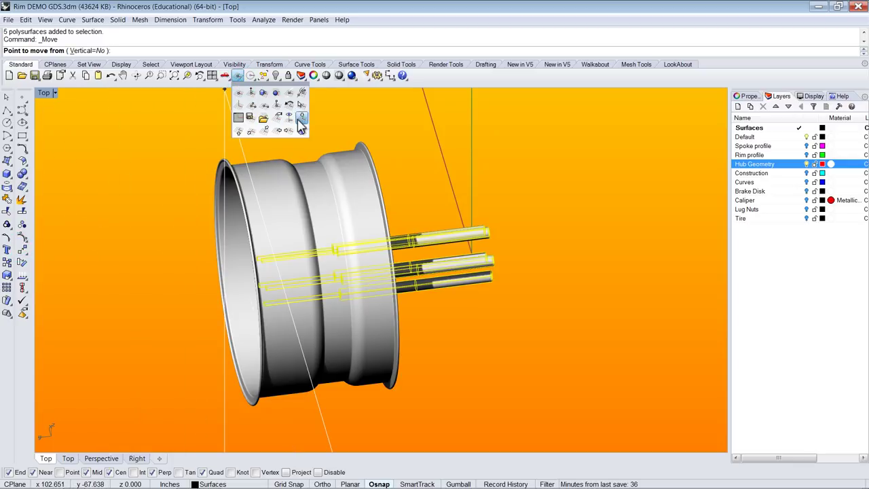
click(300, 119)
right_drag(300, 131, 506, 358)
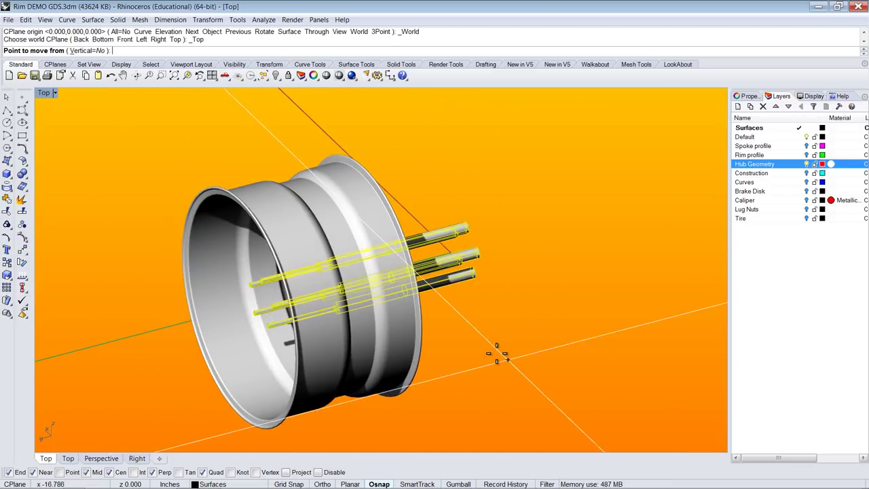
click(486, 349)
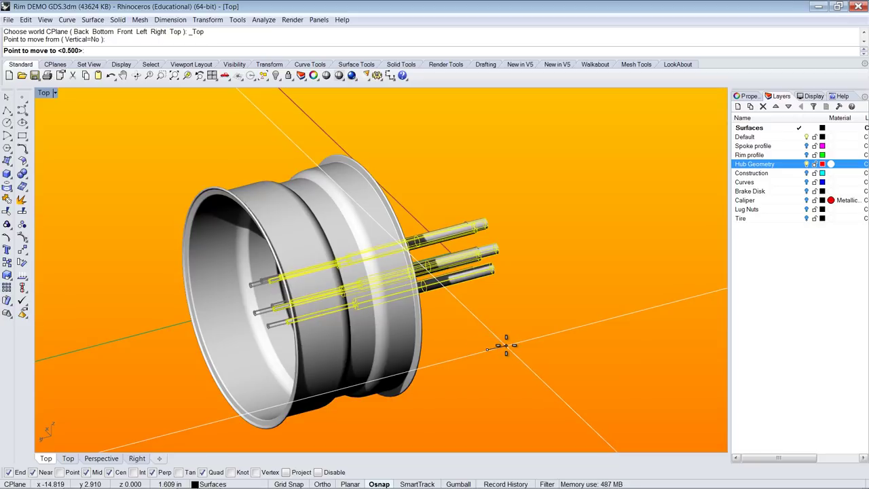
key(Return)
key(F8)
key(Escape)
right_drag(613, 311, 611, 351)
click(611, 350)
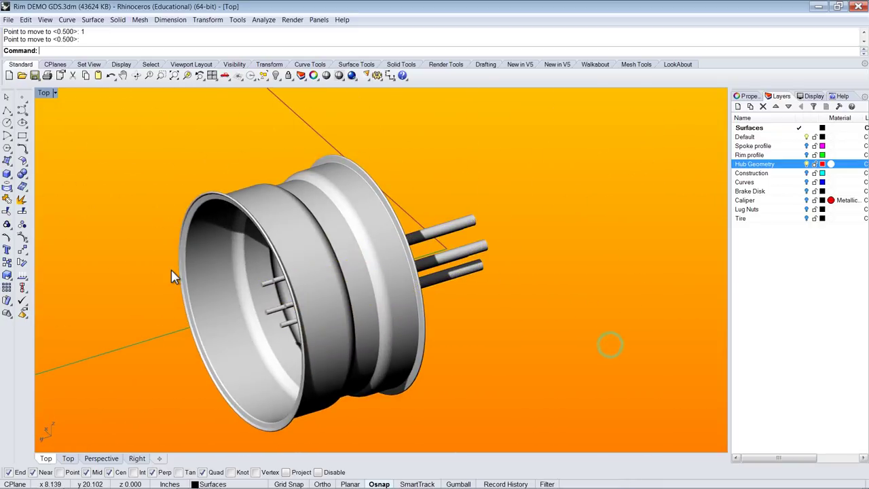
- Boolean-subtract the five stepped lug cylinders from the wheel body with DeleteInput=No, and delete the leftover cylinders
click(28, 177)
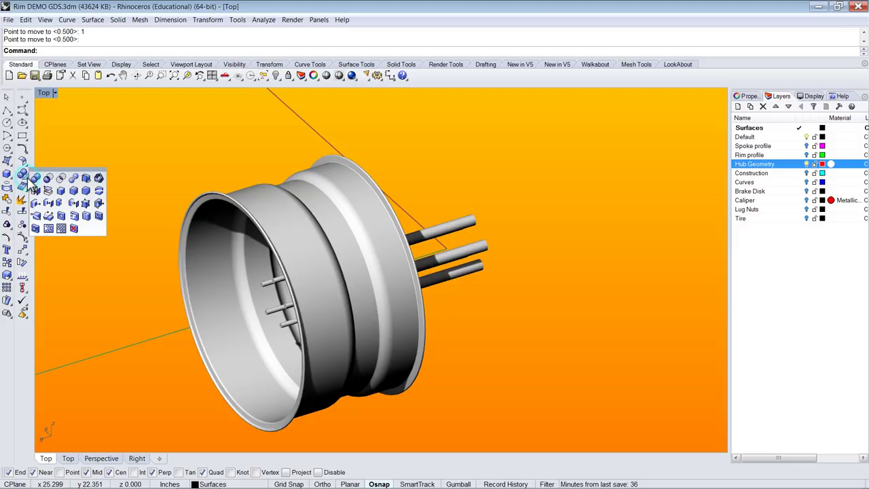
click(49, 178)
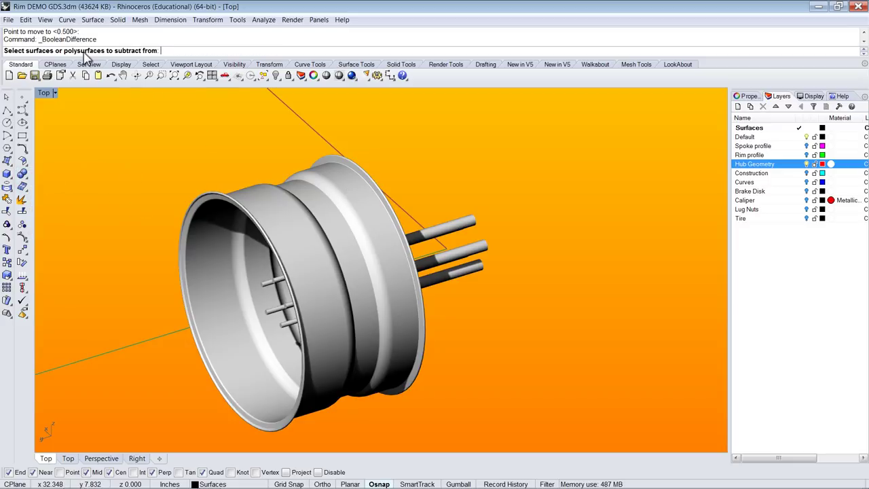
click(326, 211)
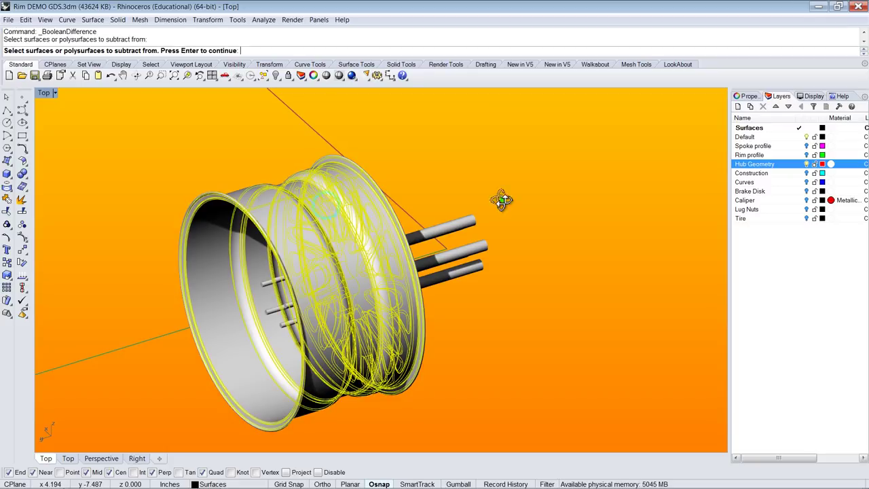
key(Home)
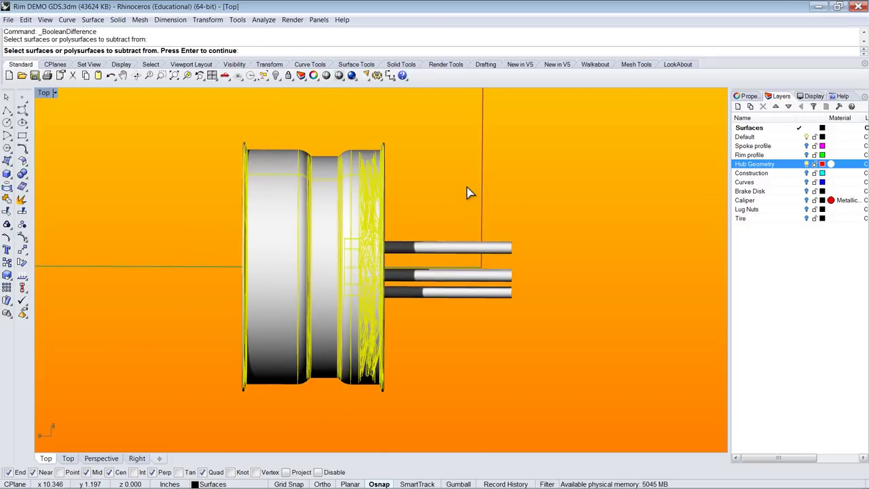
key(Return)
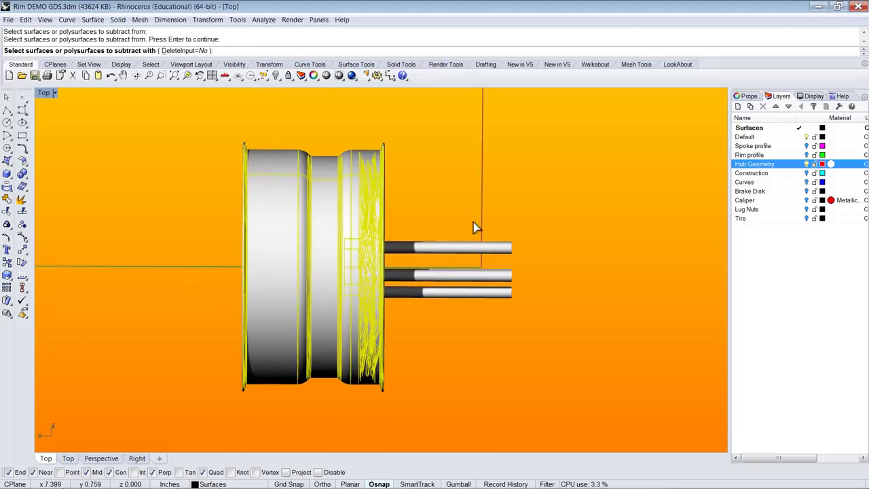
drag(430, 351, 430, 353)
key(Return)
drag(563, 364, 476, 219)
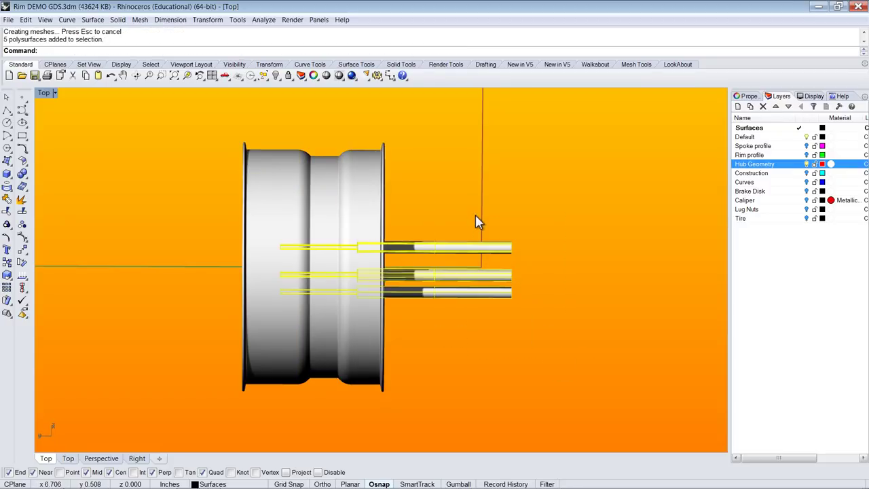
key(Delete)
- Extrude the five tiny circles between the lug holes as solids to both sides, about 27 inches, passing completely through the wheel
right_drag(477, 220, 311, 197)
scroll(424, 285, up, 5)
right_drag(424, 285, 349, 257)
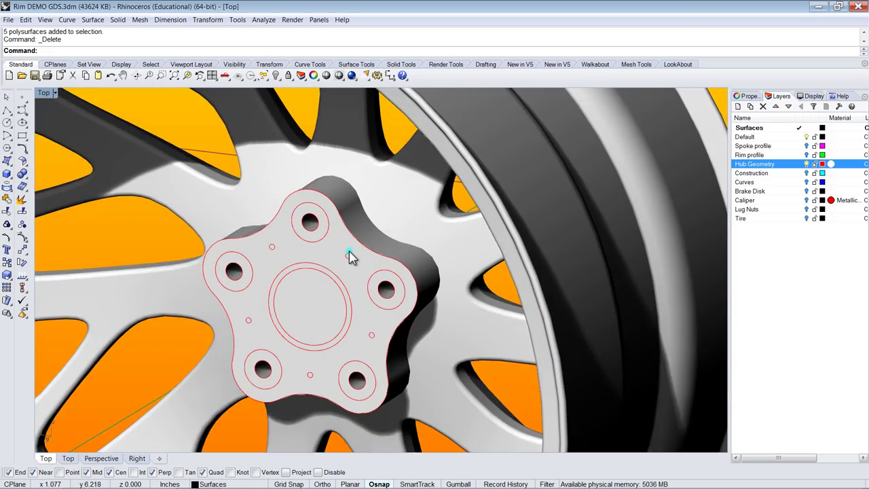
click(349, 257)
key(Escape)
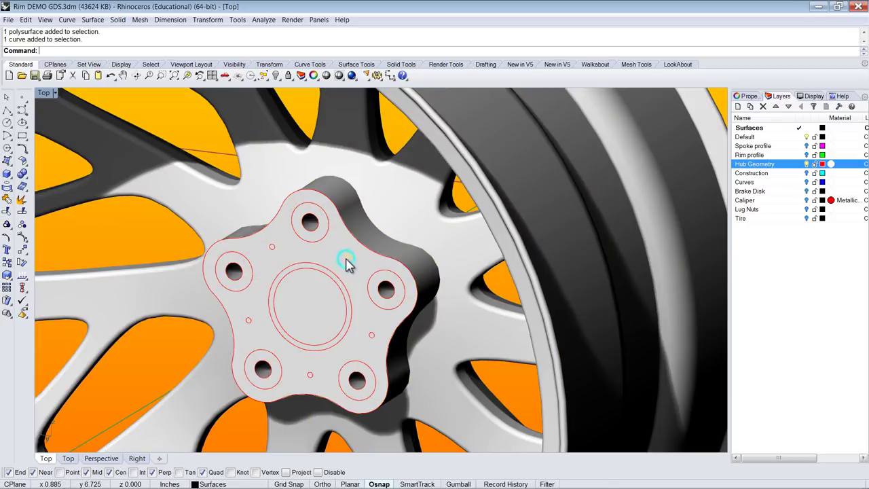
click(273, 247)
click(272, 249)
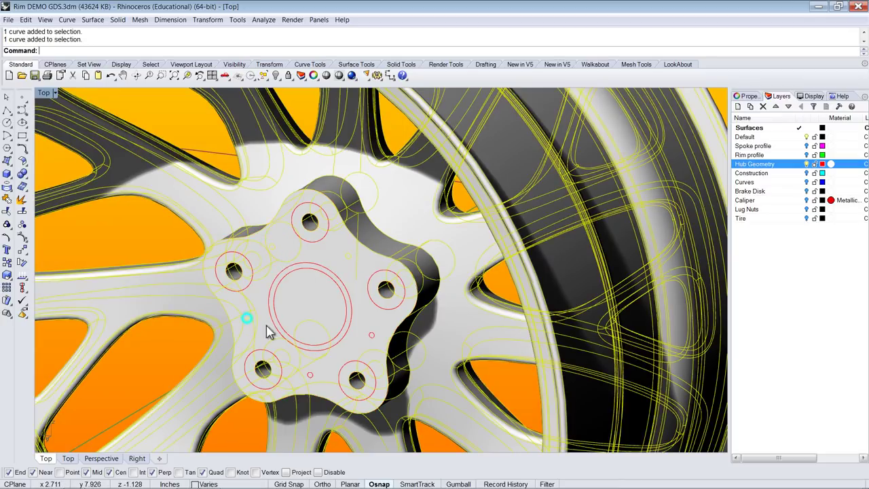
click(312, 374)
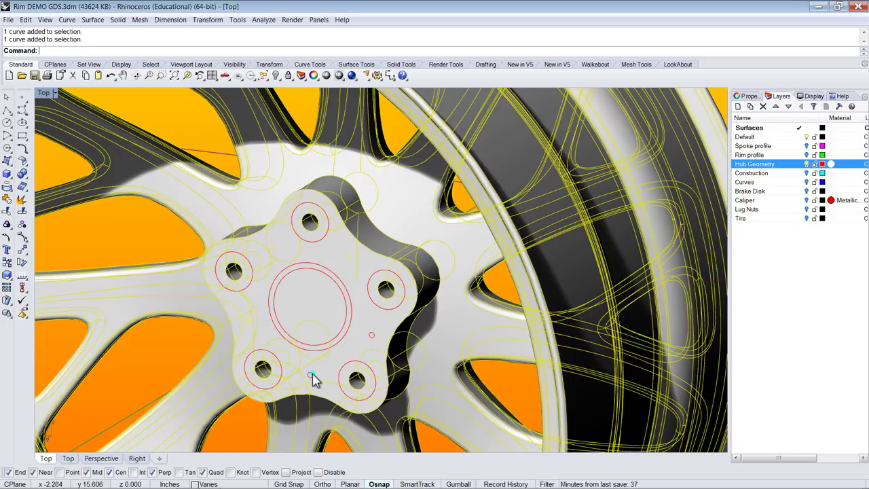
ctrl+click(410, 333)
right_drag(462, 351, 520, 295)
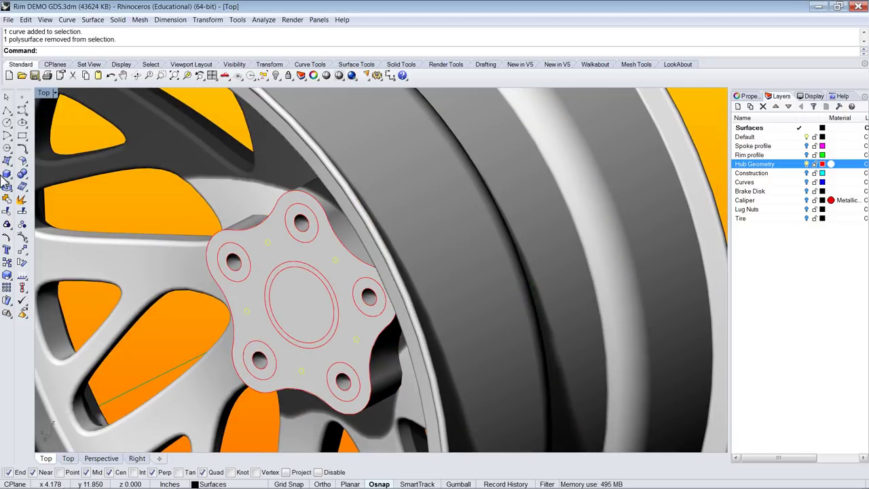
click(6, 174)
click(19, 191)
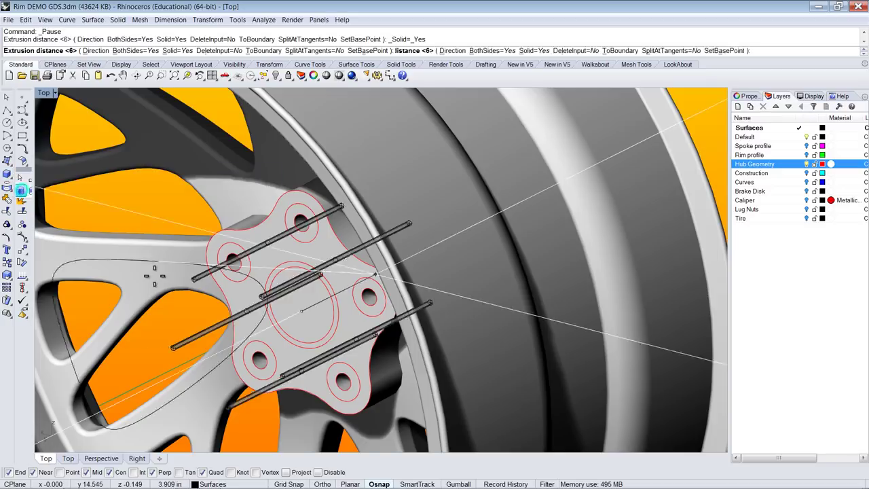
scroll(164, 276, down, 5)
right_drag(371, 243, 475, 258)
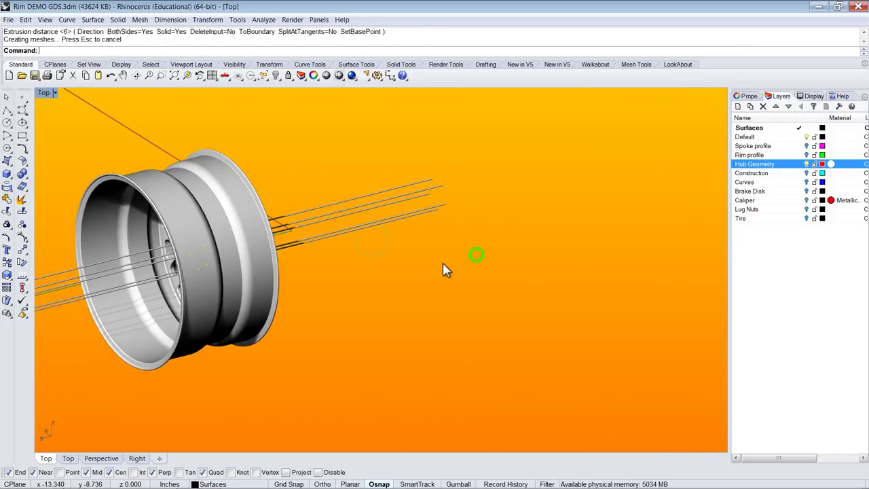
middle_click(443, 264)
click(461, 239)
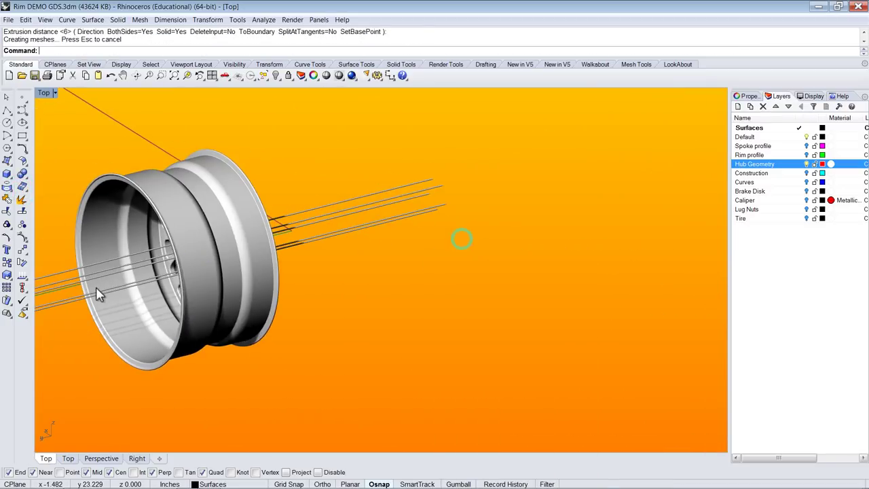
- Boolean-subtract the five thin rods from the wheel body and delete the leftover rods
click(23, 176)
click(49, 177)
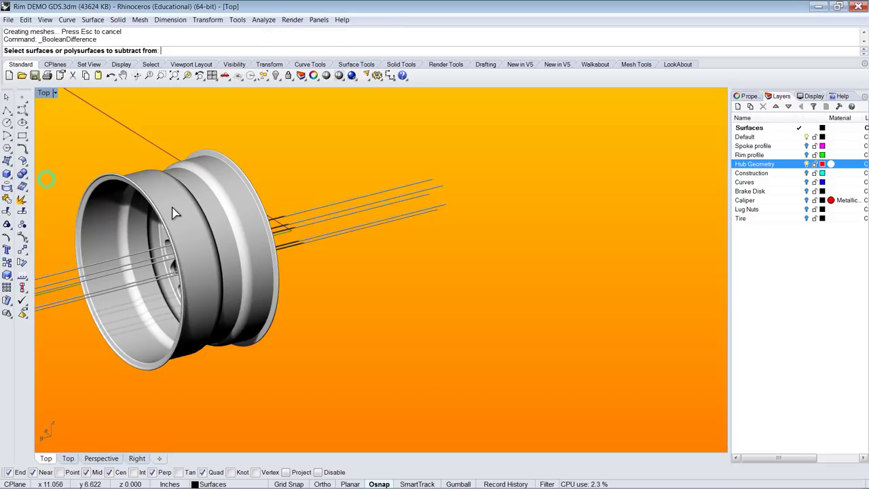
click(212, 180)
right_click(397, 223)
drag(396, 156, 346, 289)
right_click(345, 283)
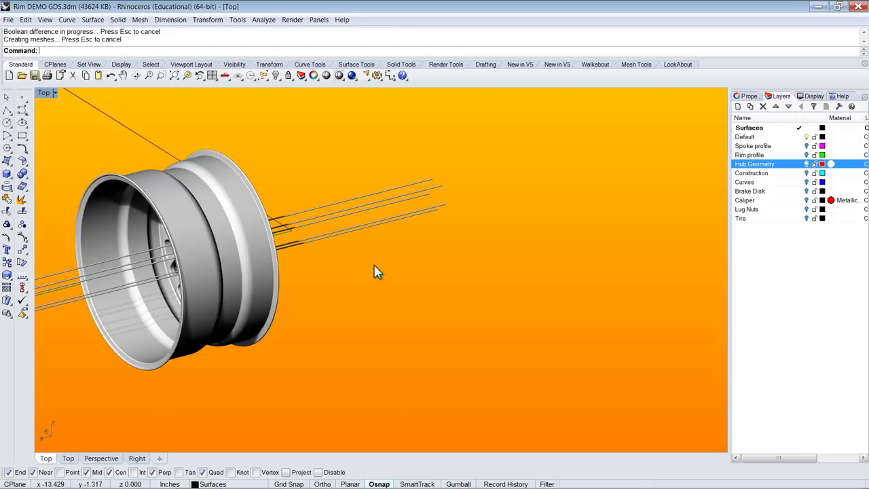
key(Delete)
- Extrude the inner centre-bore circle of the hub as a solid to both sides, extending well past both faces of the wheel
right_drag(234, 248, 523, 277)
scroll(190, 289, up, 5)
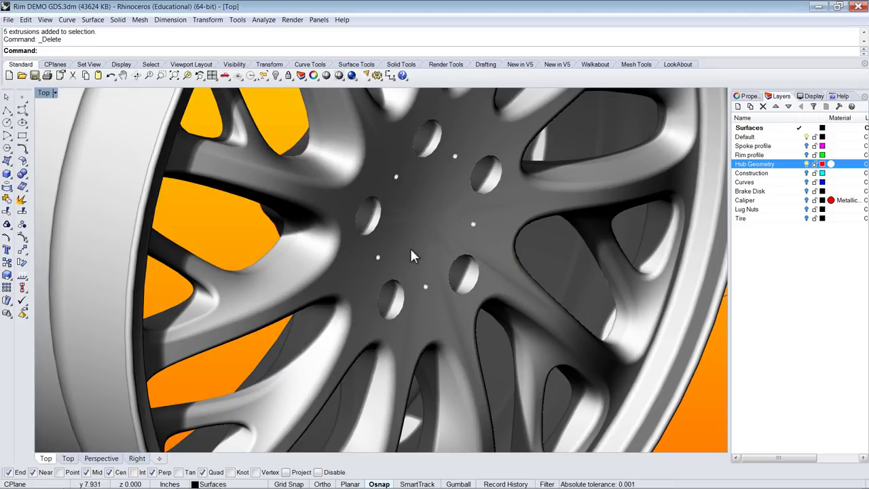
right_drag(448, 251, 417, 260)
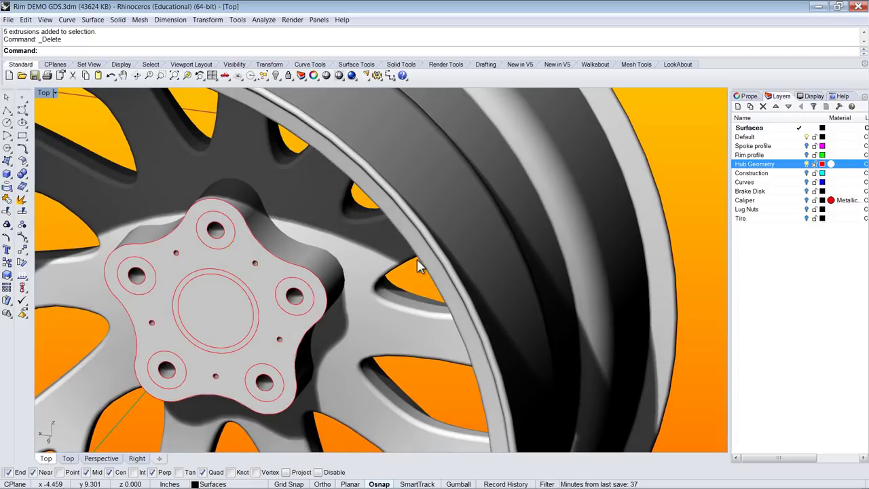
click(245, 288)
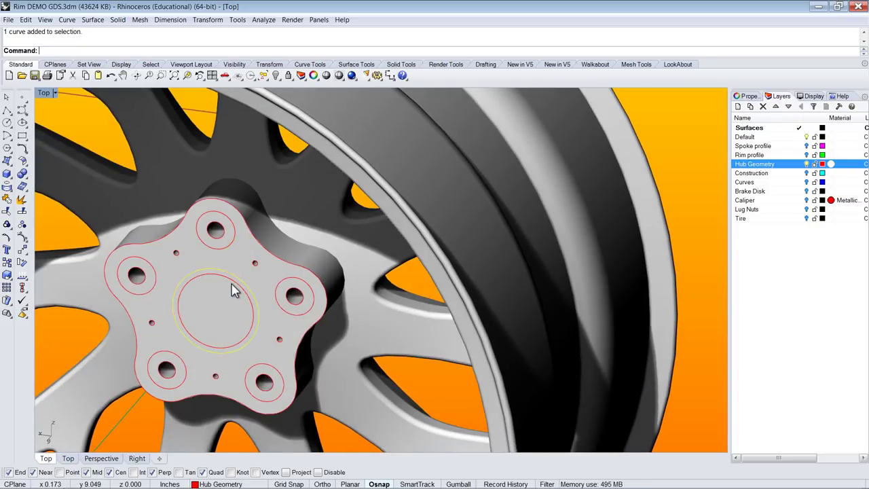
click(232, 281)
right_drag(429, 249, 156, 268)
click(194, 277)
key(Escape)
scroll(227, 234, down, 3)
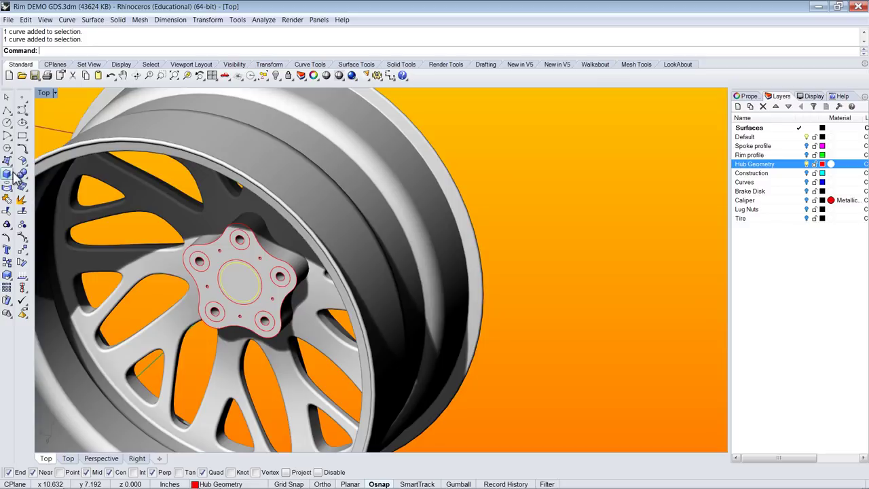
click(11, 178)
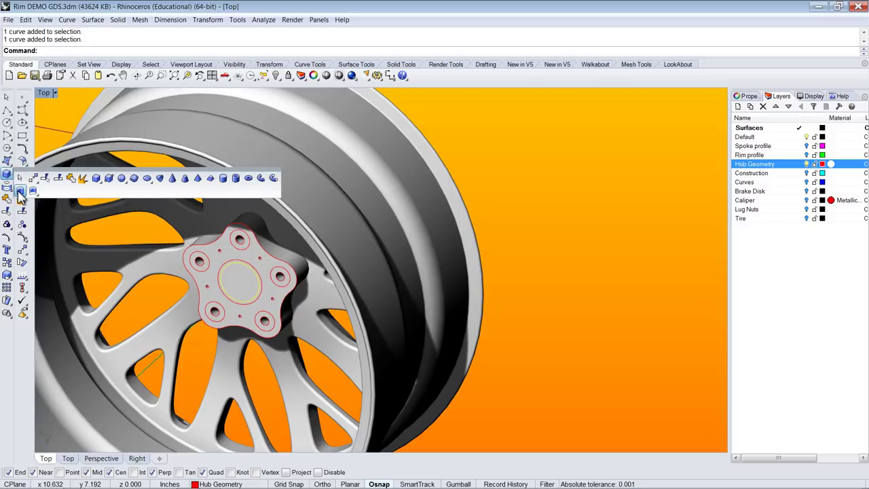
click(20, 193)
scroll(421, 220, down, 3)
click(396, 224)
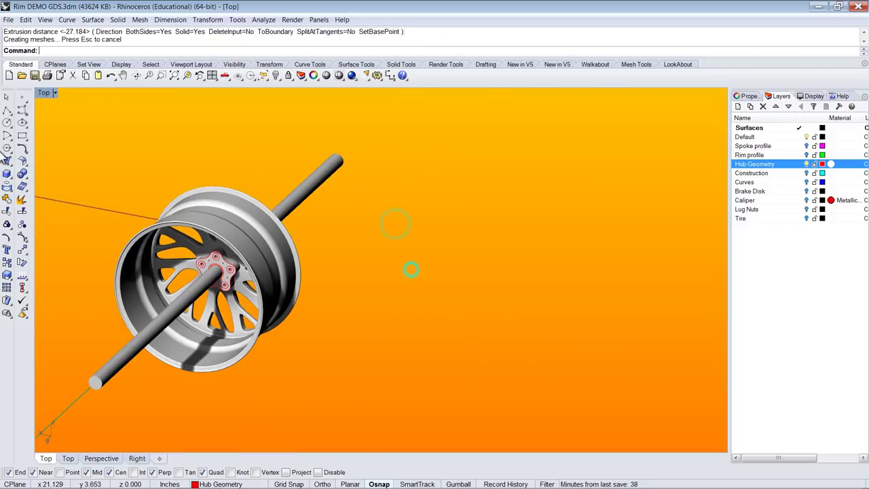
- Boolean-subtract the long centre-bore cylinder from the wheel body with DeleteInput=No, and delete the leftover cylinder
click(26, 179)
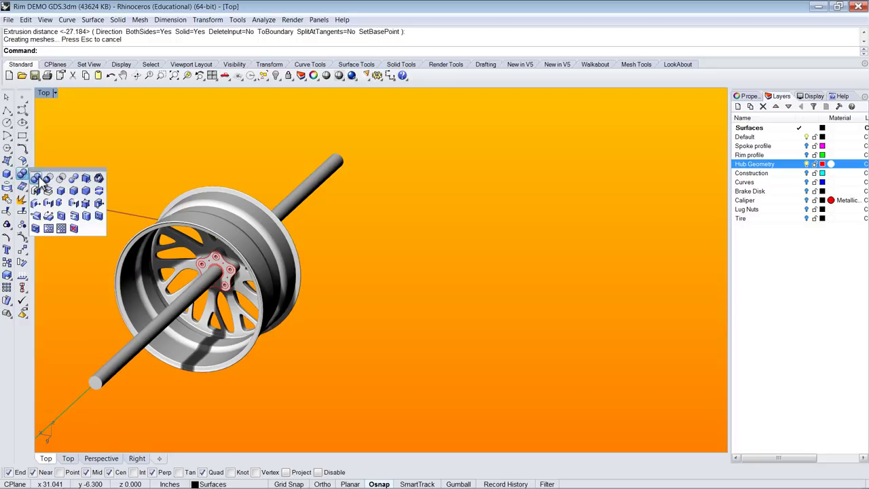
click(46, 177)
click(220, 207)
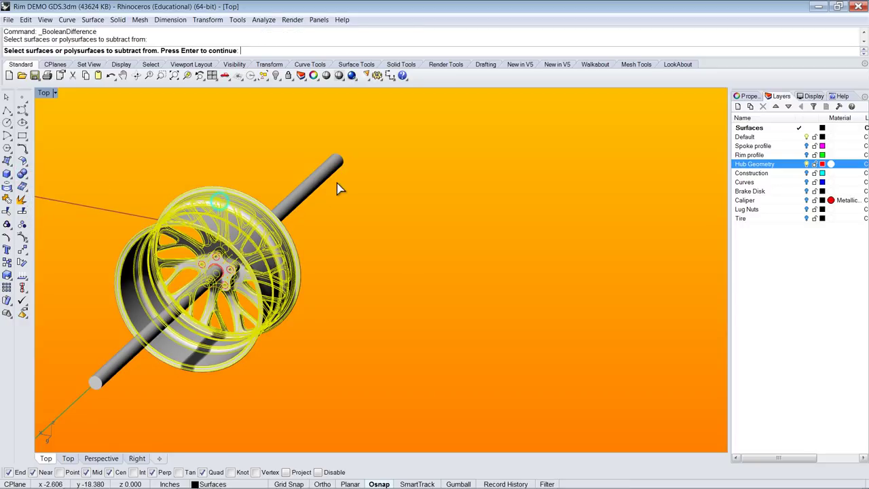
key(Return)
click(315, 184)
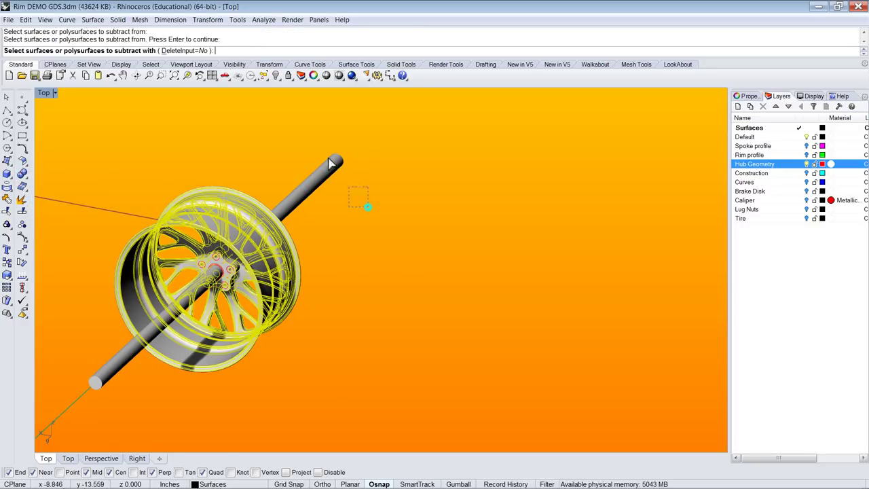
key(Return)
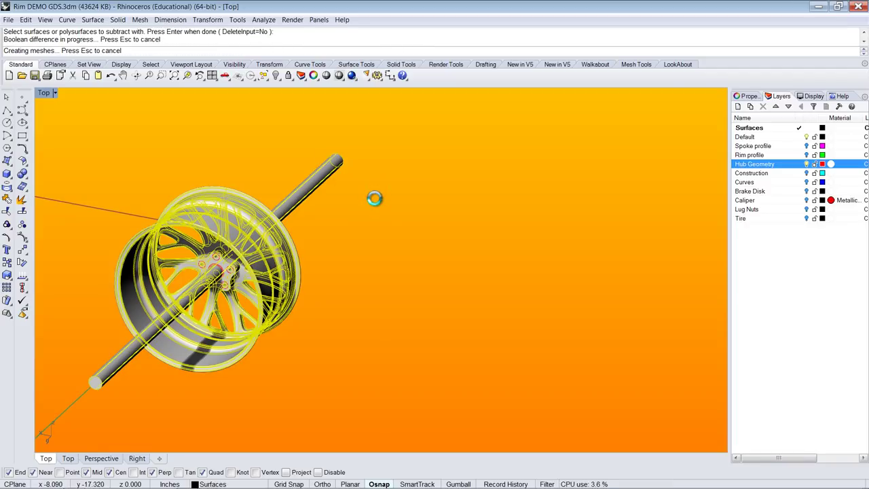
drag(328, 163, 325, 156)
key(Delete)
scroll(251, 265, up, 6)
click(251, 265)
click(285, 287)
middle_click(277, 274)
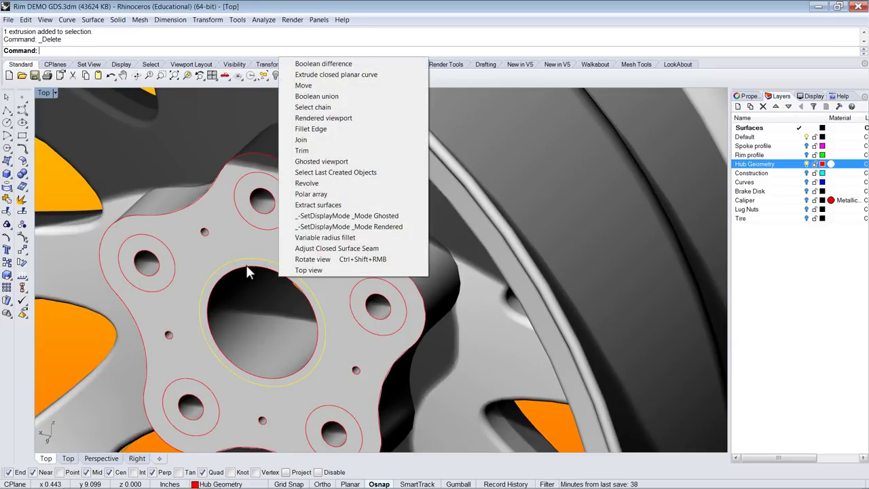
key(Escape)
key(Escape)
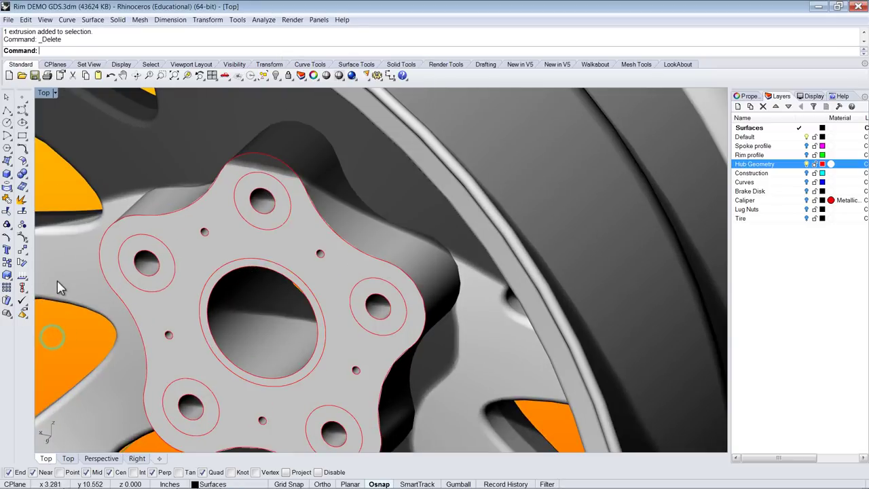
- Move the outer centre-bore circle level with the bore's edge on the wheel's spoke face using Set Points, Y only, aligned to World
click(24, 252)
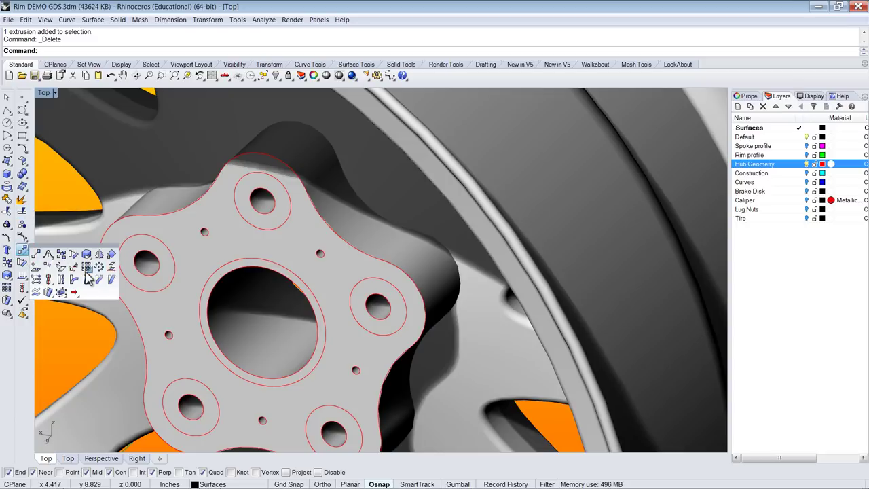
click(35, 279)
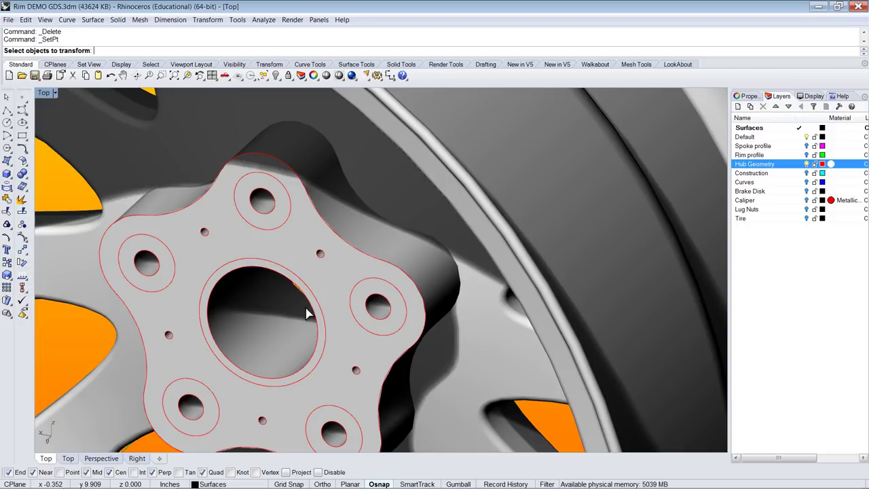
click(288, 275)
key(Return)
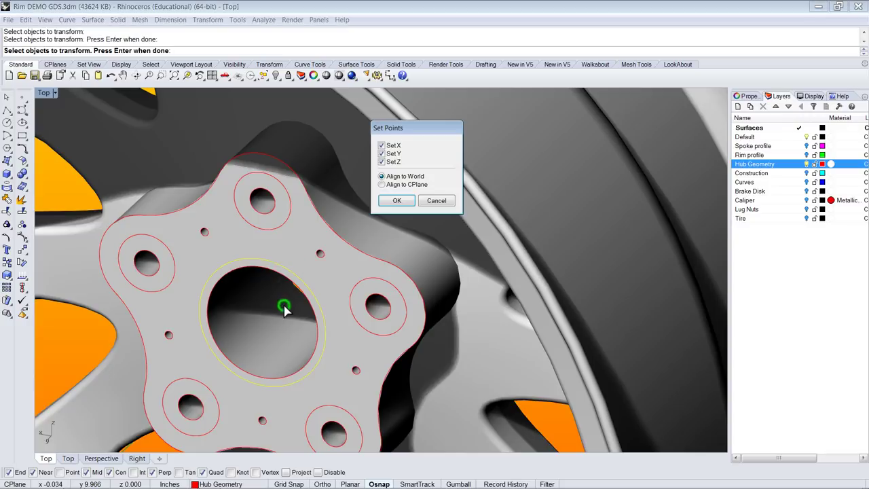
right_drag(355, 278, 418, 283)
scroll(441, 272, down, 5)
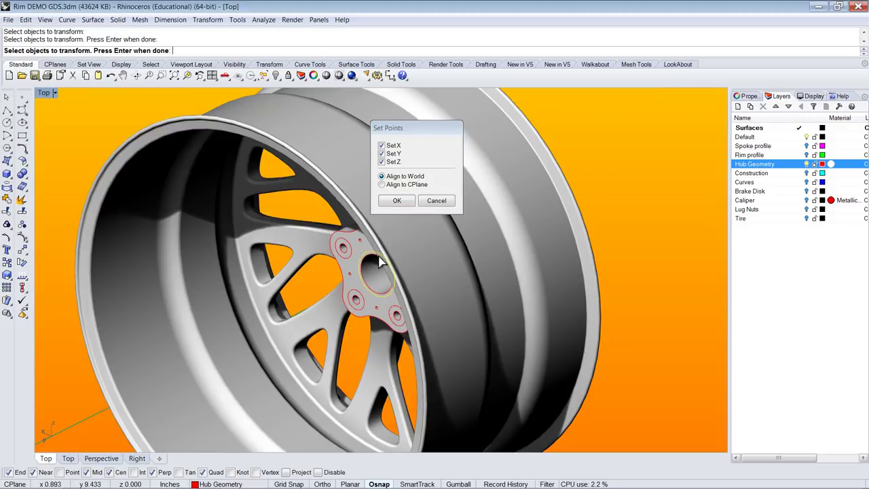
right_drag(252, 296, 268, 292)
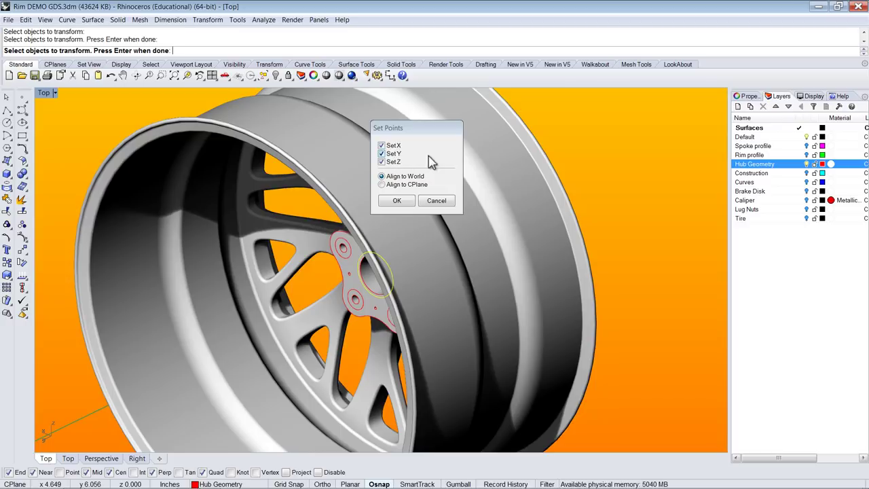
click(381, 161)
click(381, 145)
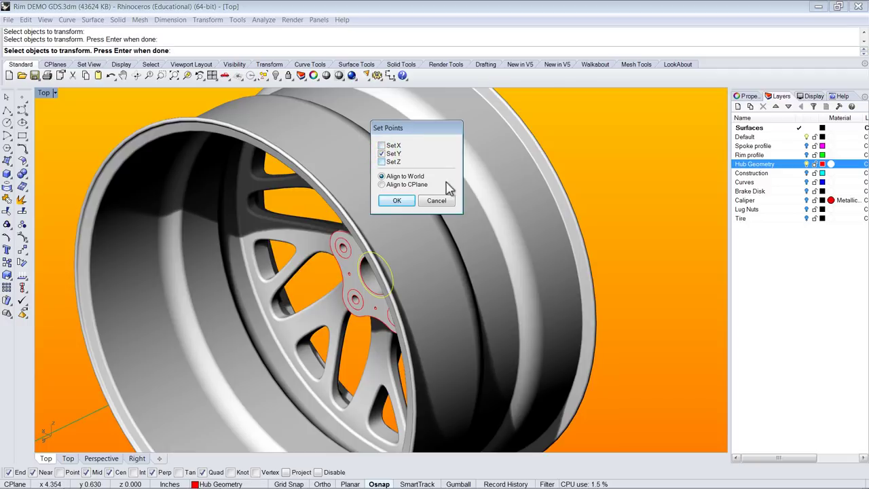
click(397, 202)
right_drag(613, 204, 458, 217)
scroll(465, 255, up, 10)
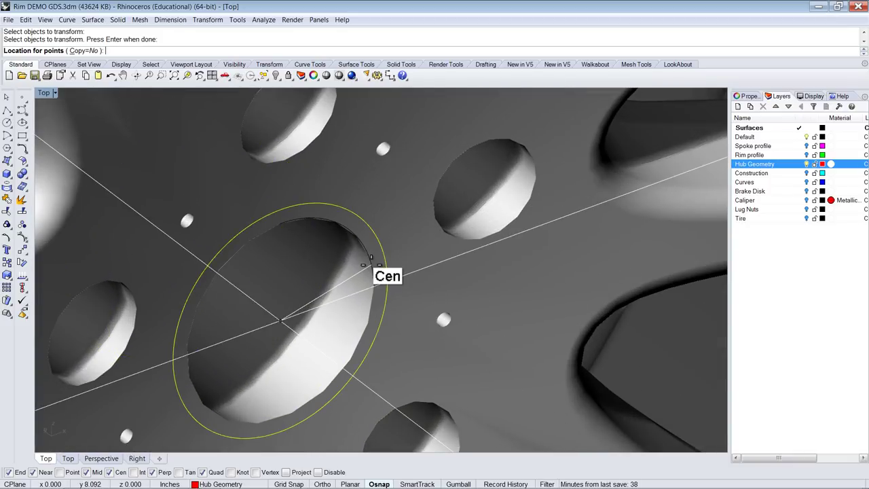
click(372, 263)
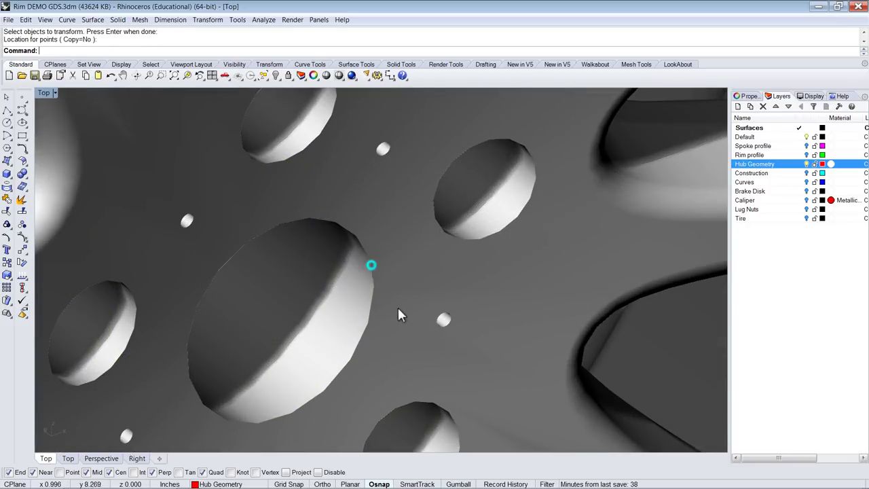
- Set the viewport to Ghosted display and select the relocated circle around the centre bore
scroll(384, 265, down, 8)
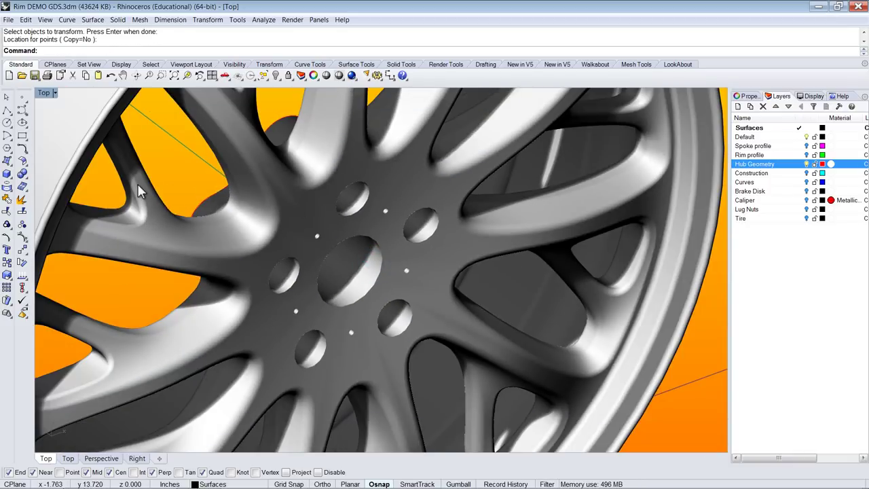
click(340, 75)
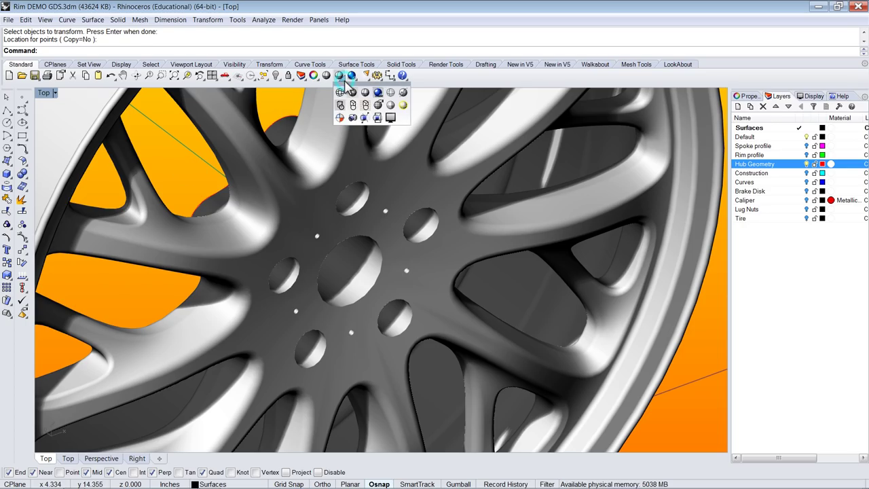
click(391, 93)
mouse_move(380, 318)
right_down()
mouse_move(366, 319)
mouse_move(382, 324)
right_up()
scroll(382, 324, up, 6)
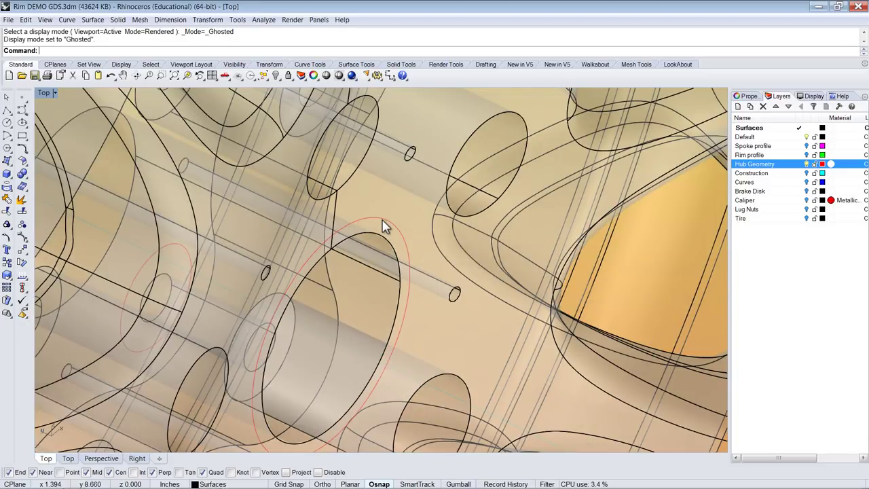
click(382, 226)
scroll(382, 226, down, 5)
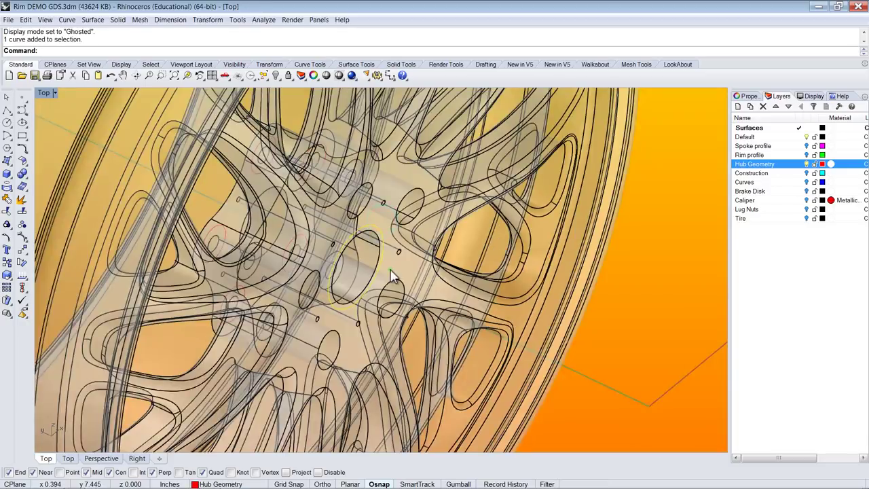
- Try to extrude the selected circle around the centre bore as a solid 1/16 inch with BothSides=No
click(9, 175)
click(33, 192)
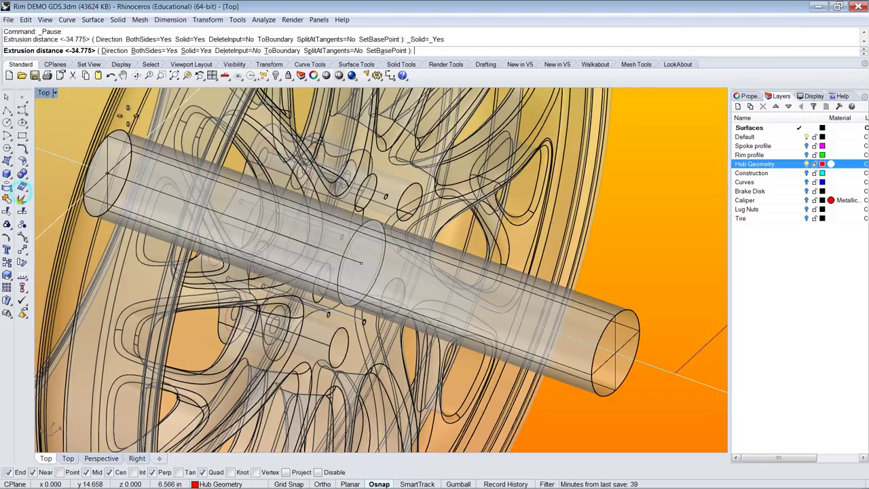
click(144, 51)
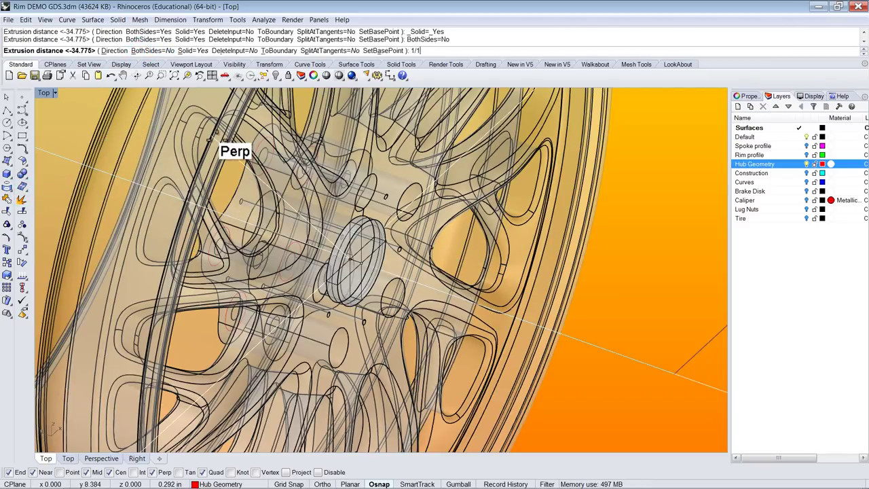
key(Return)
mouse_move(452, 310)
right_down()
mouse_move(500, 306)
mouse_move(502, 295)
mouse_move(467, 318)
right_up()
- Extrude the circle around the centre bore as a solid with BothSides=Yes and a distance of 1/16 inch
key(Return)
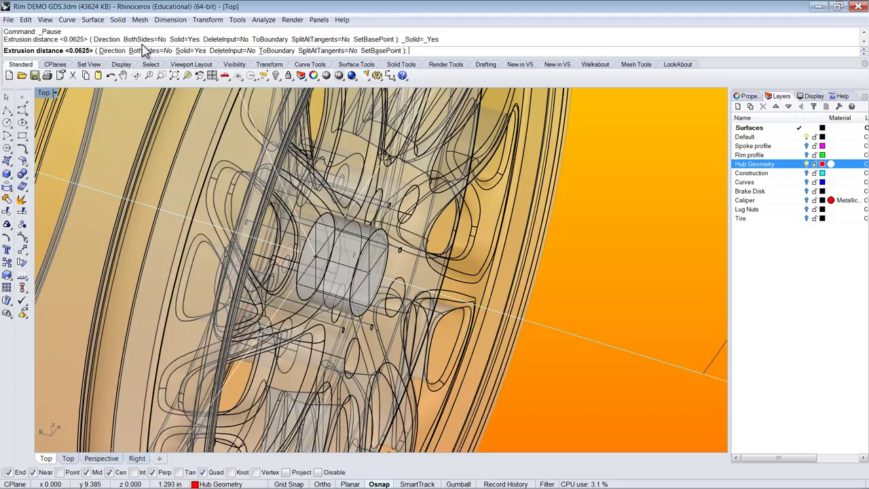
click(143, 51)
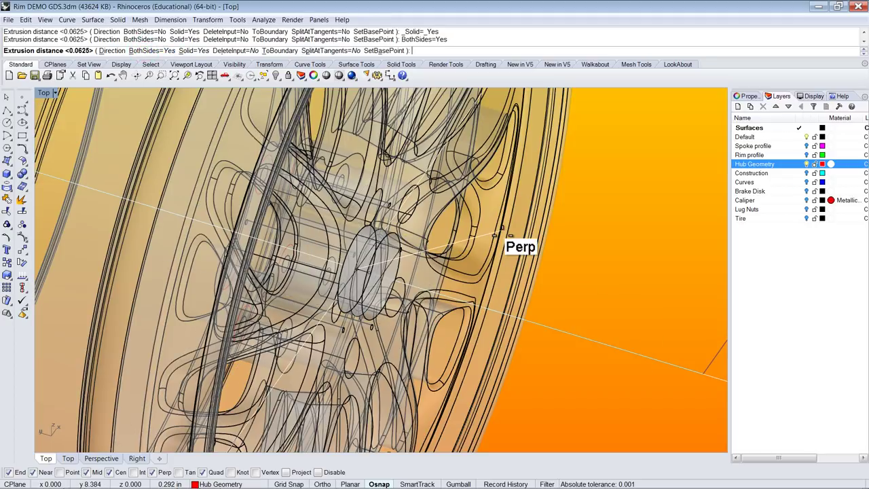
text(1/16)
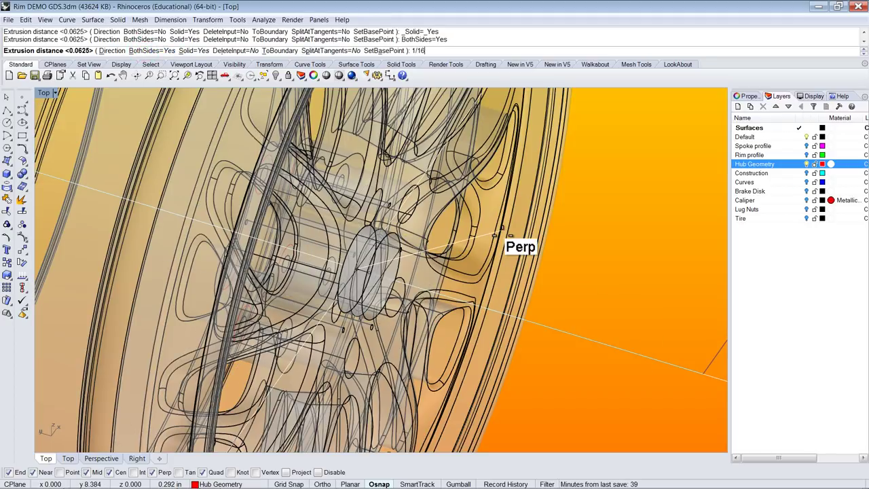
key(Return)
right_drag(501, 242, 531, 292)
key(Escape)
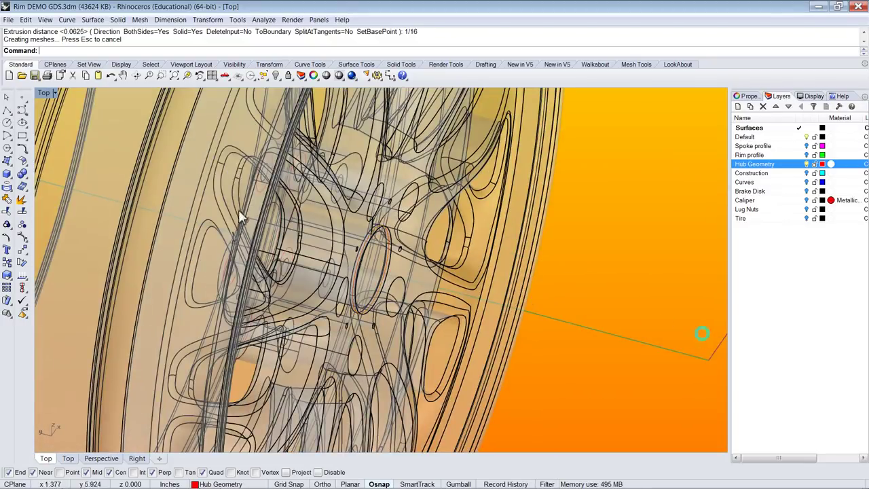
- Boolean-subtract the thin disc at the centre bore from the wheel body with DeleteInput=No, and delete the leftover disc
click(27, 180)
click(43, 175)
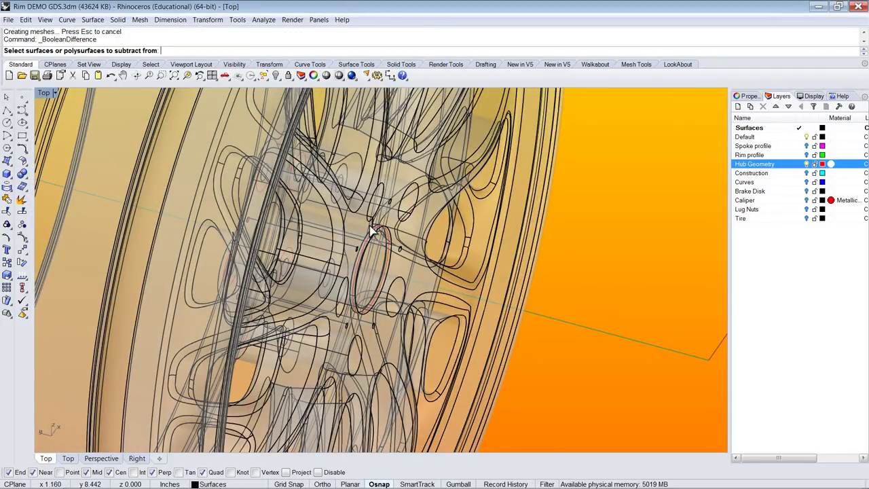
click(347, 207)
key(Return)
scroll(398, 271, up, 5)
click(378, 265)
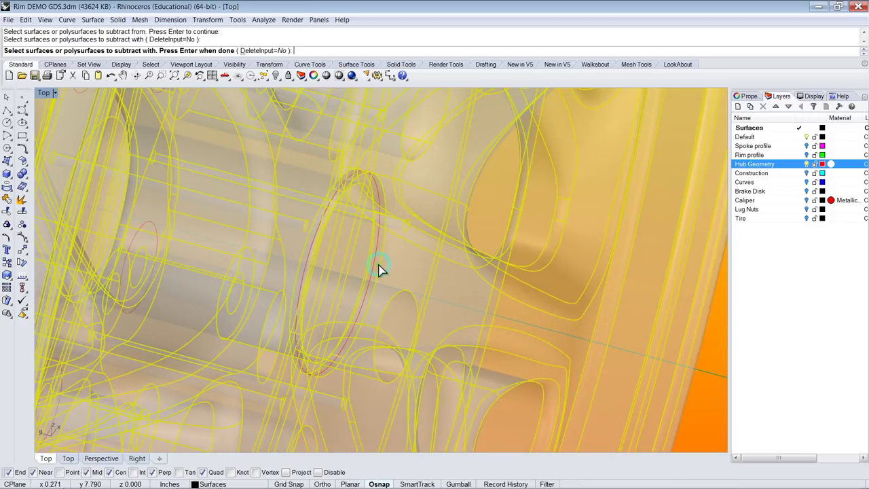
key(Return)
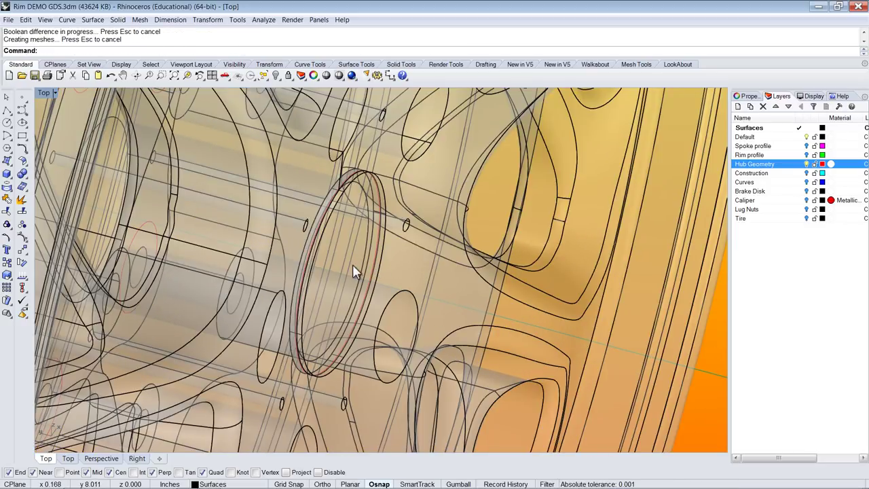
click(381, 256)
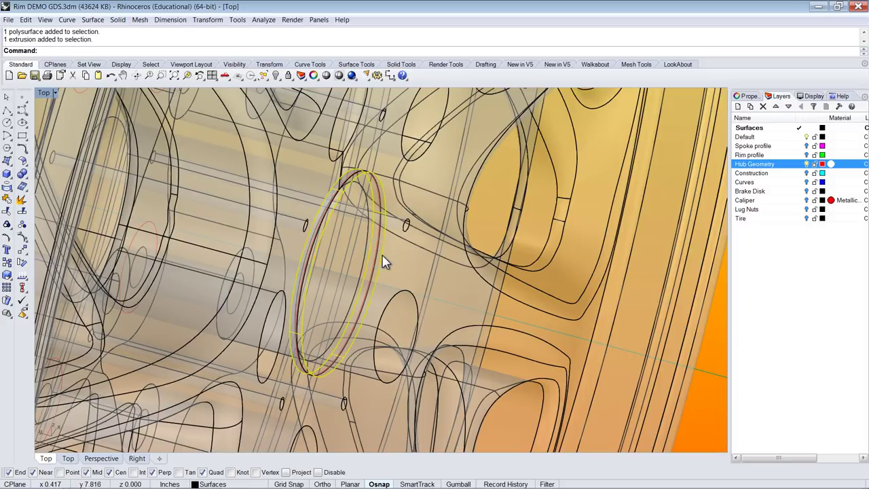
key(Delete)
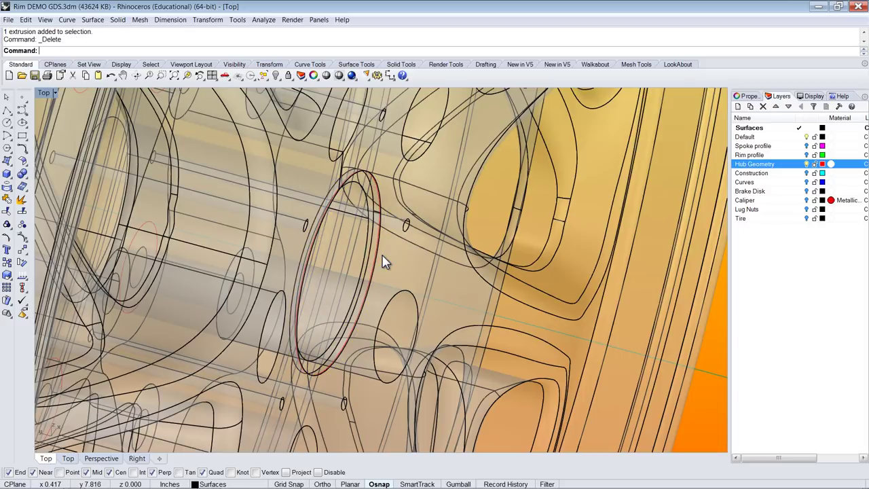
- Set the viewport to Rendered display and inspect the shallow recess around the centre bore
click(344, 79)
click(378, 93)
right_drag(393, 200, 406, 215)
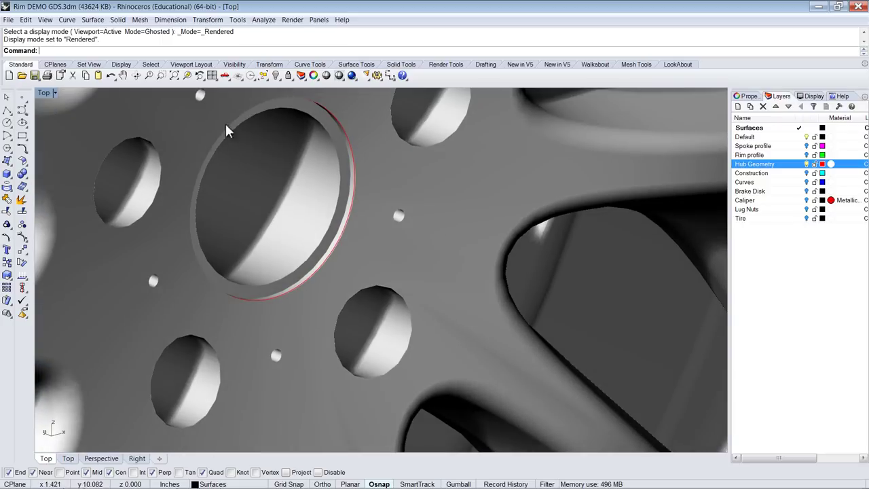
right_drag(326, 229, 355, 258)
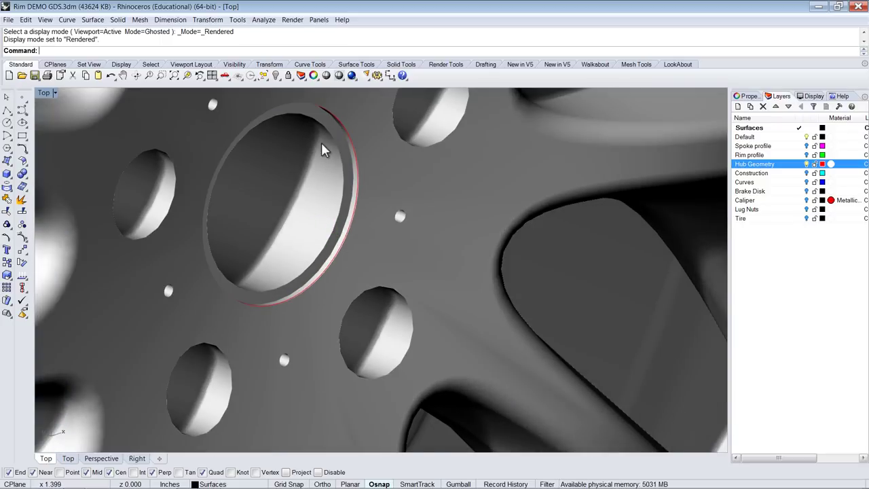
- Extrude the ring-shaped recess floor around the centre bore as a solid by -.08 inch with BothSides=No and DeleteInput=No
click(8, 174)
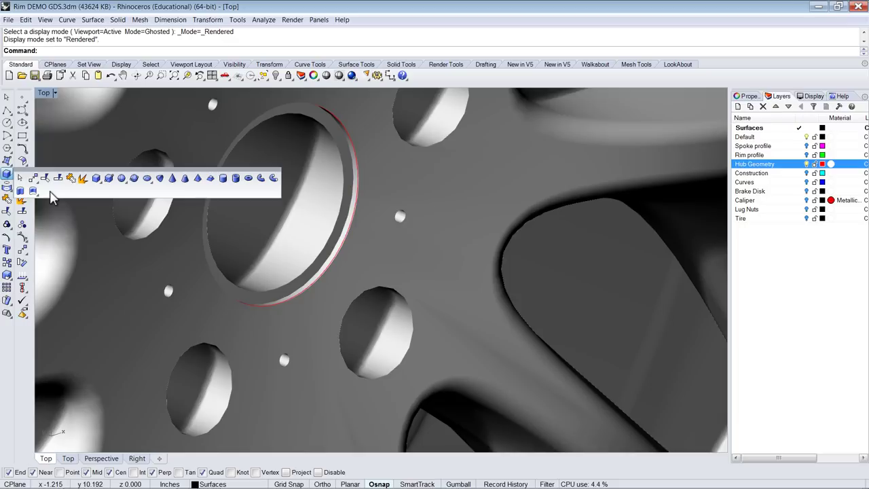
click(32, 192)
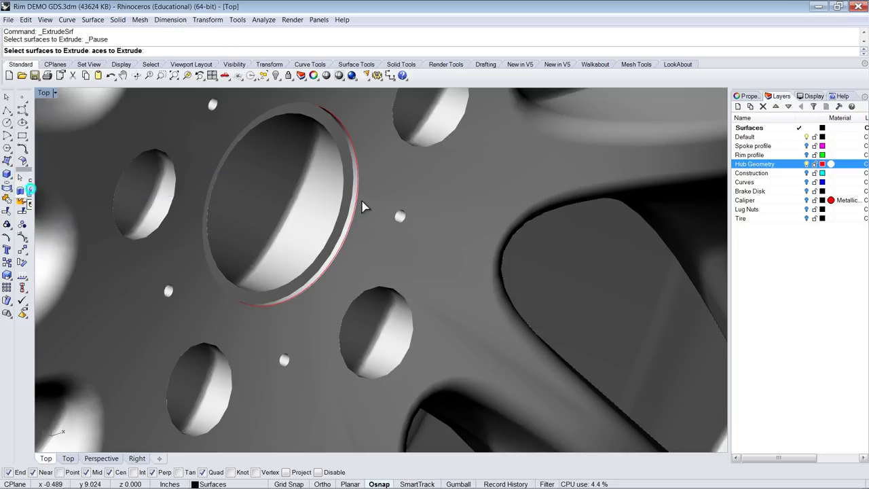
scroll(351, 188, up, 4)
click(7, 175)
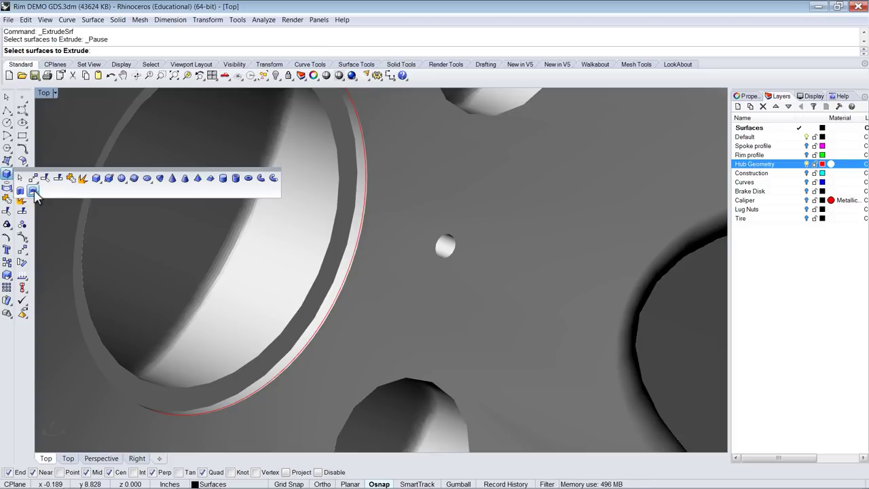
click(33, 191)
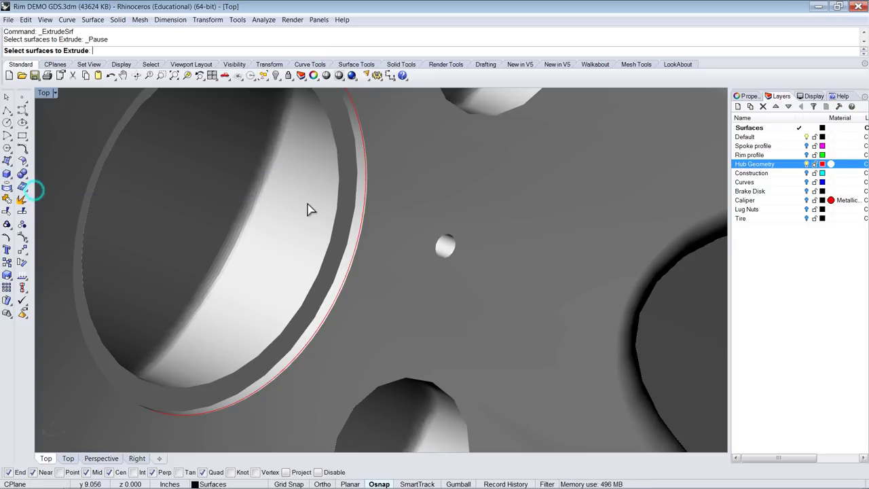
click(320, 245)
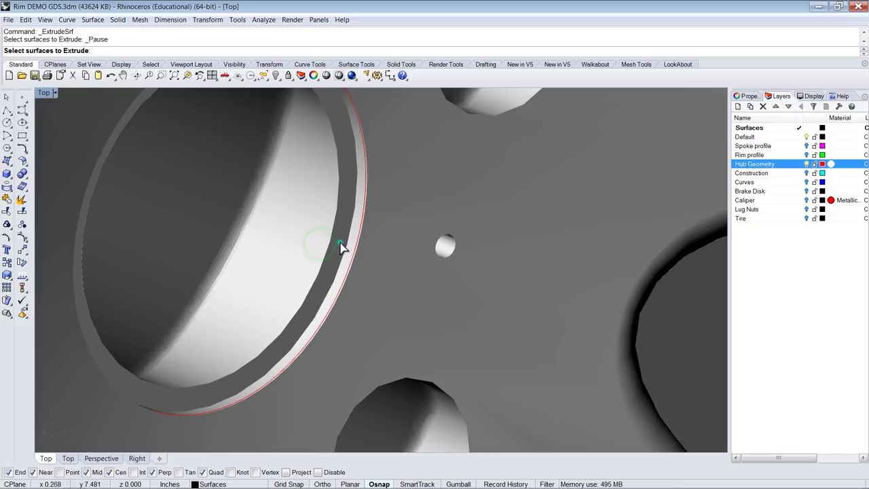
click(339, 246)
key(Return)
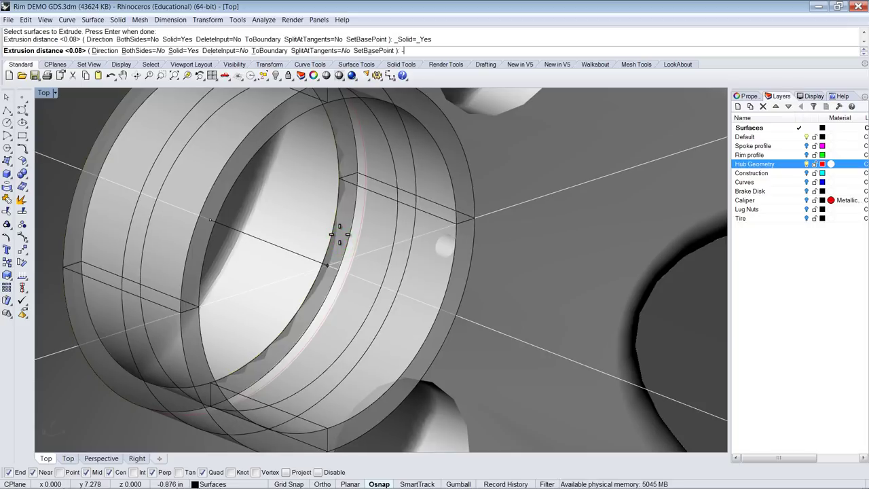
text(-.08)
key(Return)
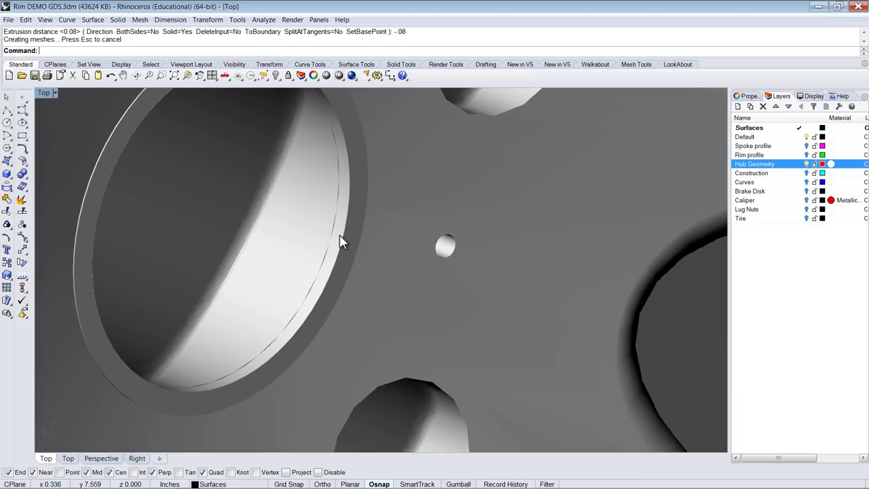
scroll(310, 287, down, 3)
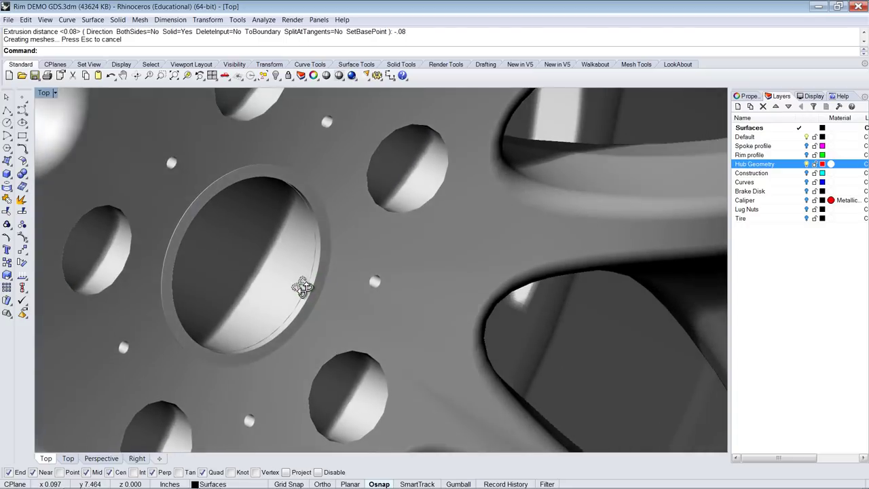
right_drag(179, 228, 197, 247)
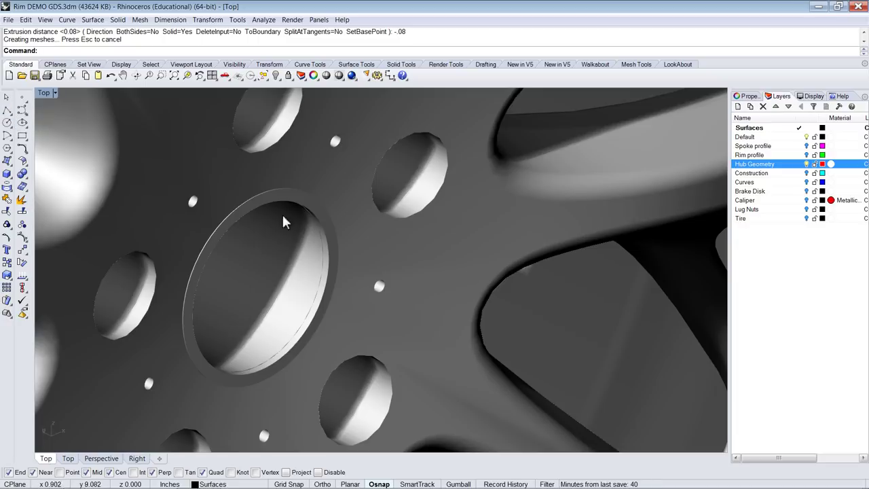
- Draw a straight polyline across the centre bore between two opposite quadrant points of the ring's inner edge, with only Quad snap active
click(7, 109)
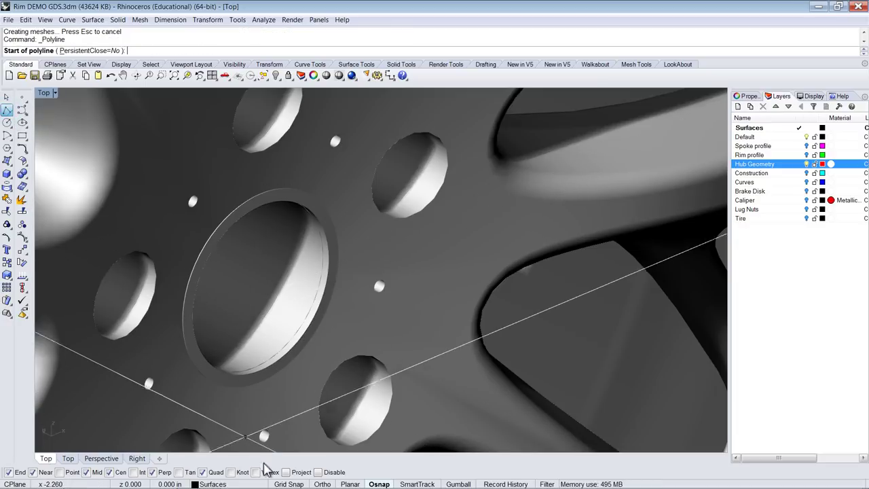
right_click(207, 471)
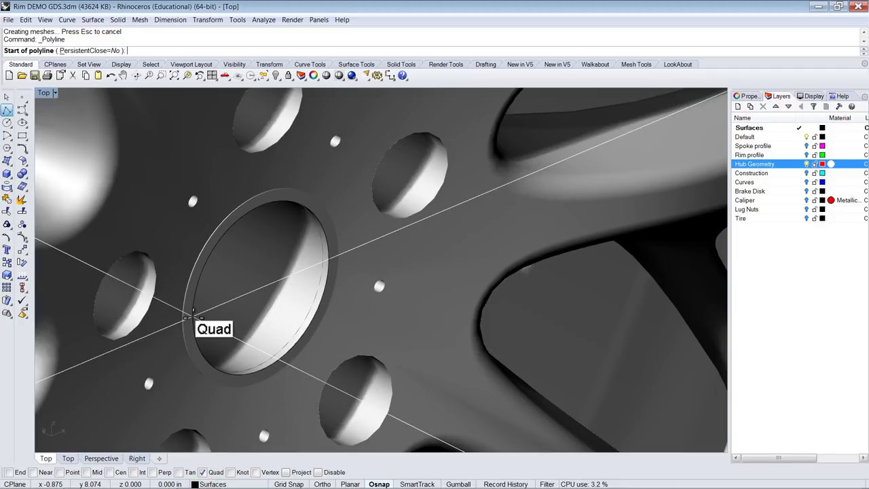
click(194, 315)
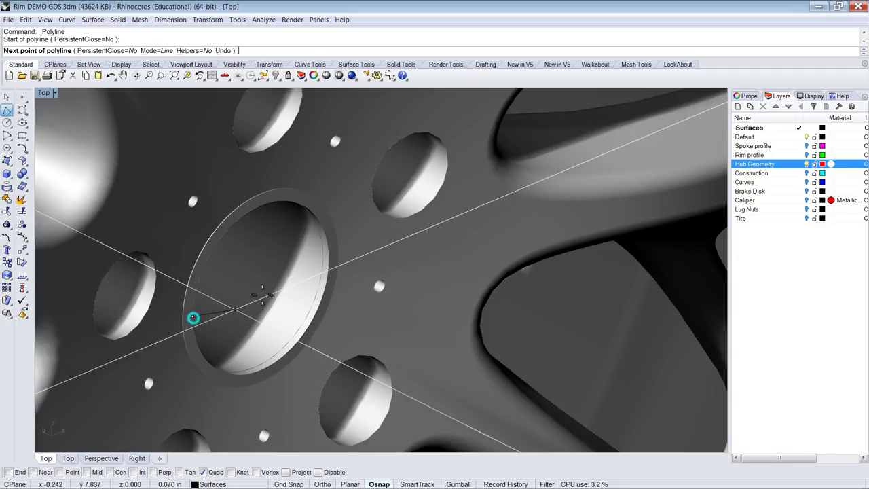
click(329, 252)
right_click(281, 289)
- Draw a .125 inch line outward along the wheel axis from the midpoint of the line across the bore, using Mid snap
right_click(281, 289)
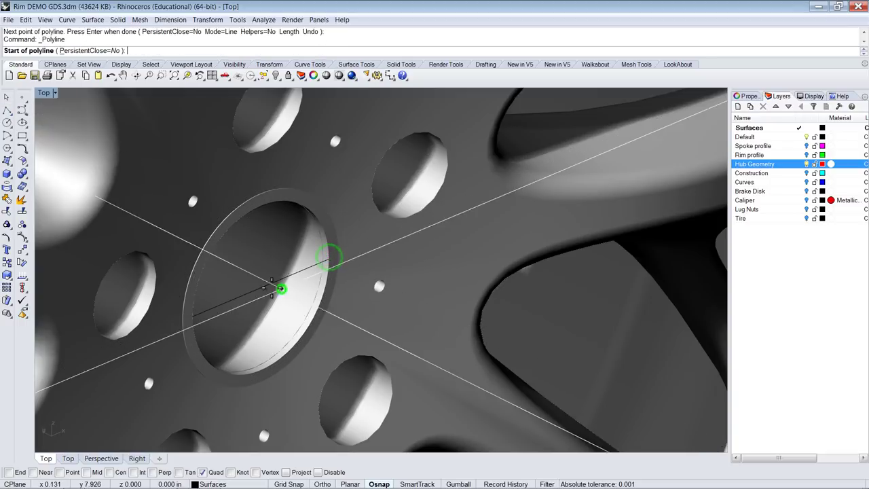
click(97, 473)
click(264, 288)
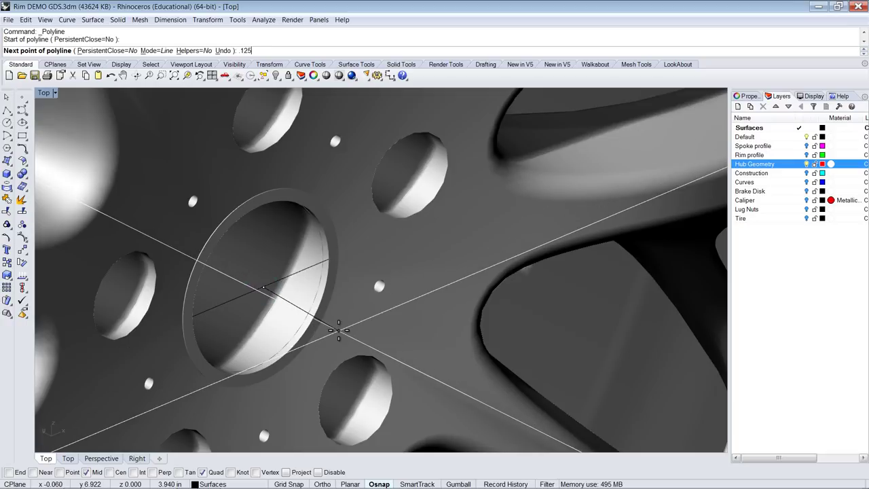
text(12)
key(Return)
key(Return)
scroll(340, 323, down, 5)
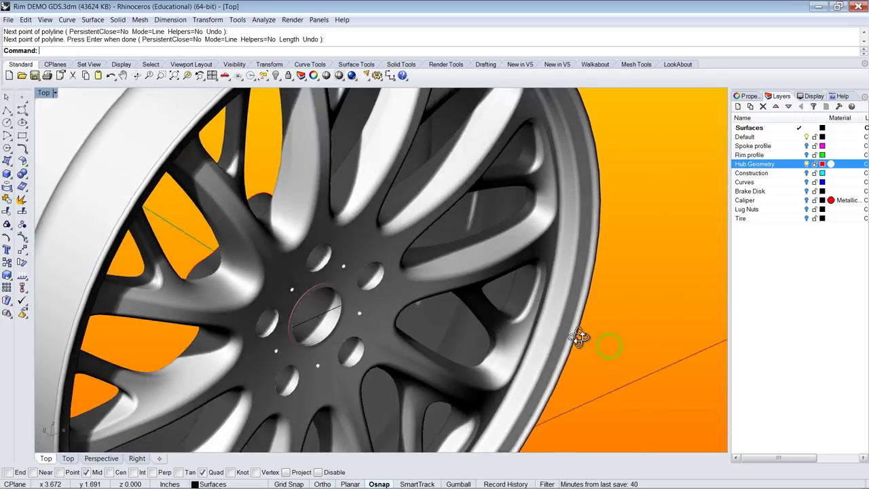
- Draw a start-end-point arc between the two ends of the bore line, passing through the outer end of the short axis line
scroll(333, 306, up, 5)
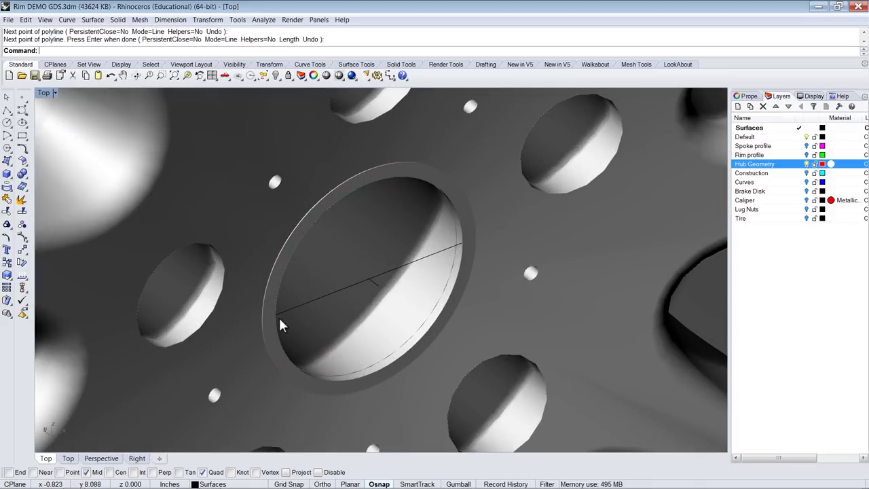
click(7, 135)
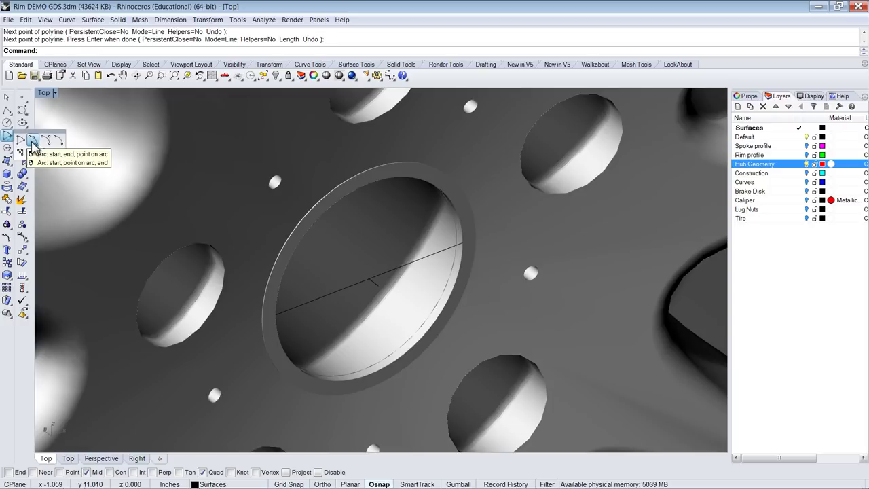
click(32, 143)
click(275, 313)
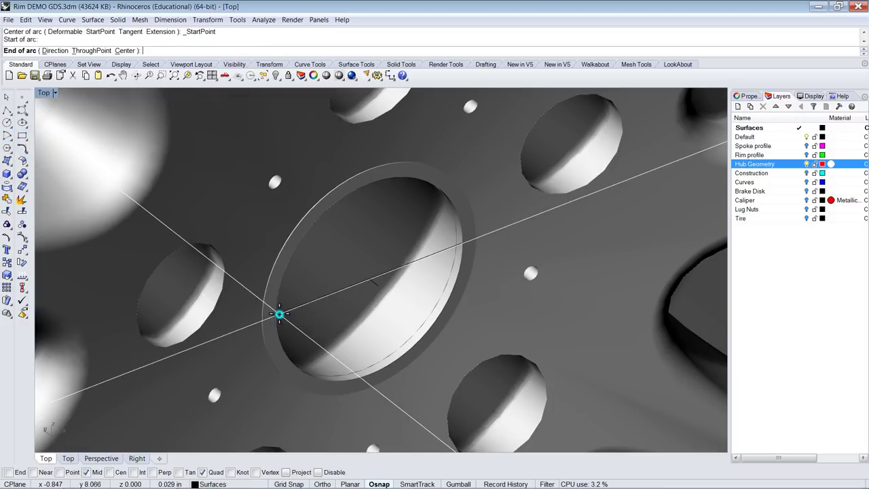
click(457, 246)
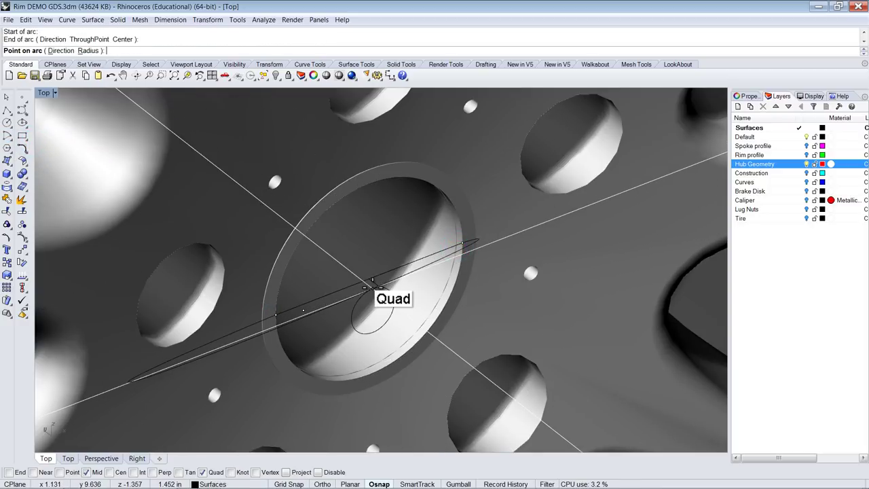
click(9, 472)
click(377, 292)
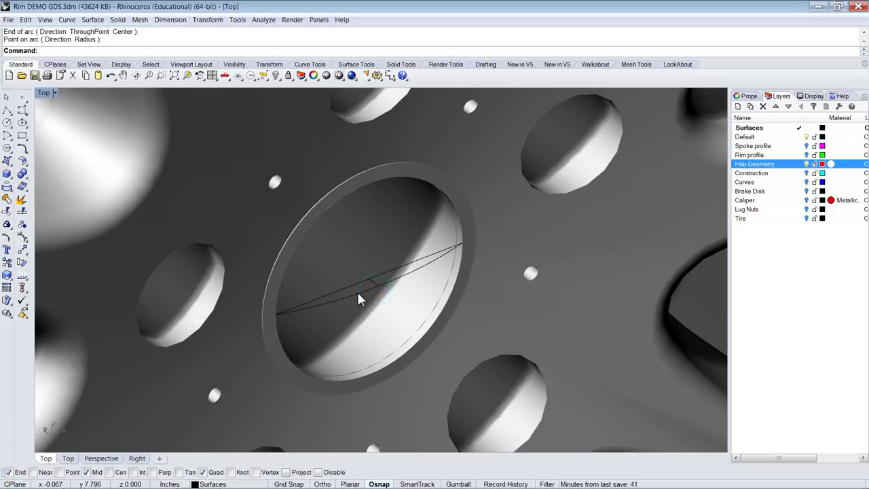
- Trim away one half of the arc across the centre bore, using the short axis line as the cutting object
scroll(364, 301, down, 5)
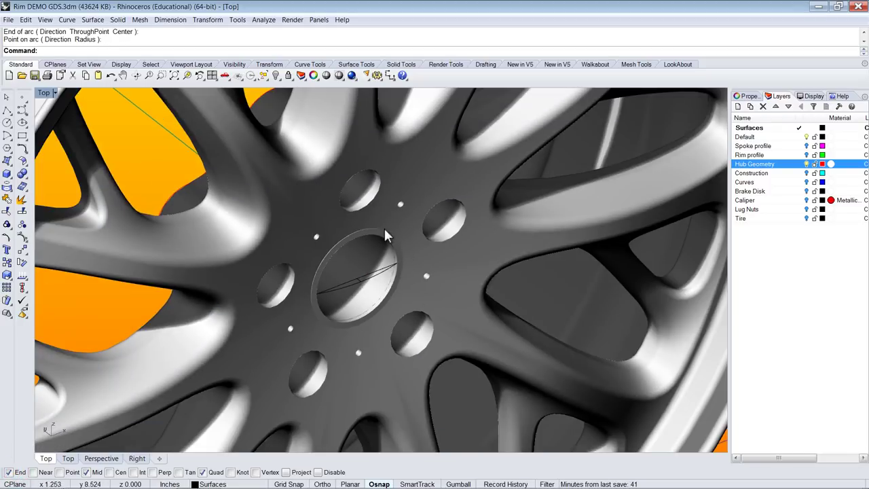
click(7, 213)
scroll(356, 285, up, 5)
click(349, 272)
right_click(341, 279)
click(338, 281)
right_click(343, 282)
scroll(348, 280, down, 5)
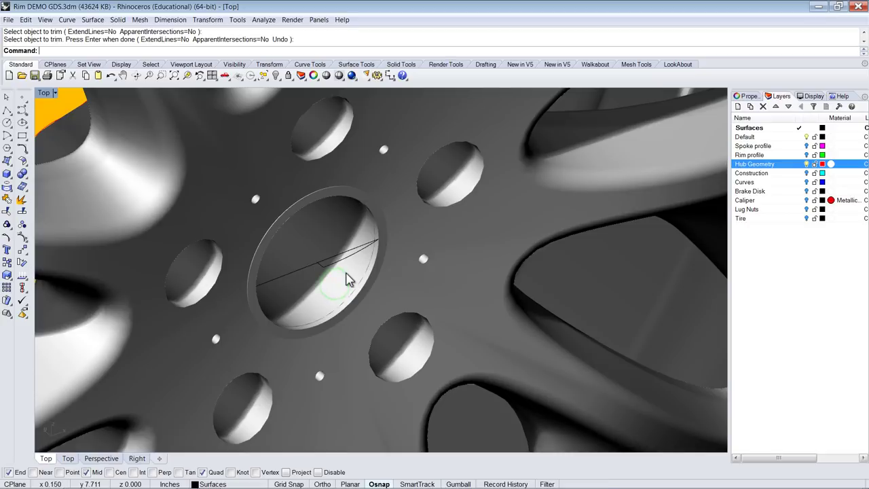
- Revolve the remaining half arc 360 degrees around the short axis line to form a domed centre cap surface
click(337, 261)
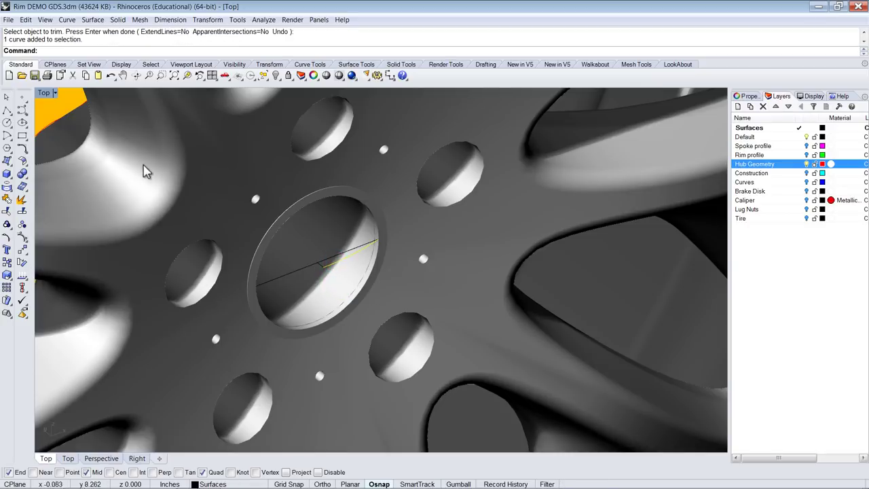
click(8, 161)
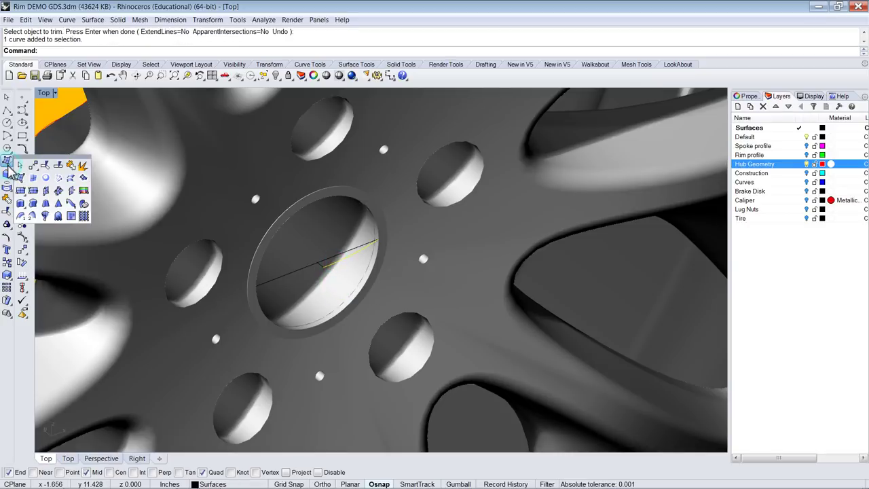
click(46, 216)
scroll(287, 270, up, 5)
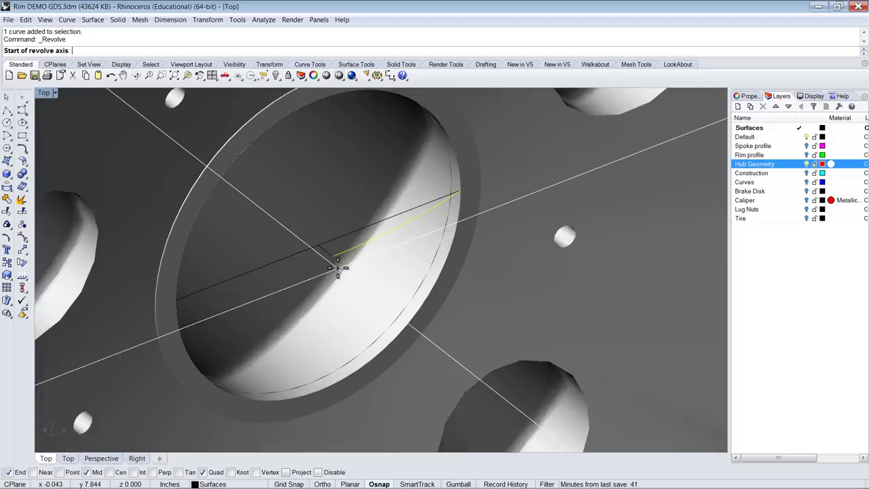
click(322, 292)
click(316, 239)
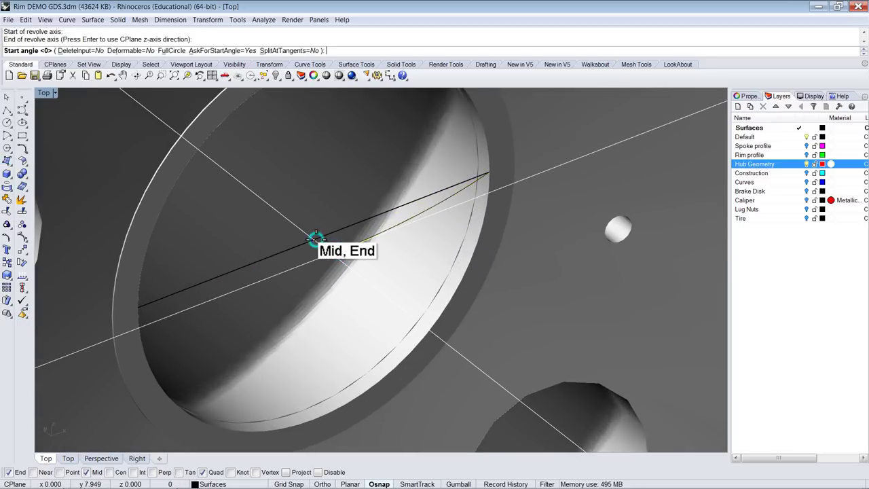
key(Return)
key(Return)
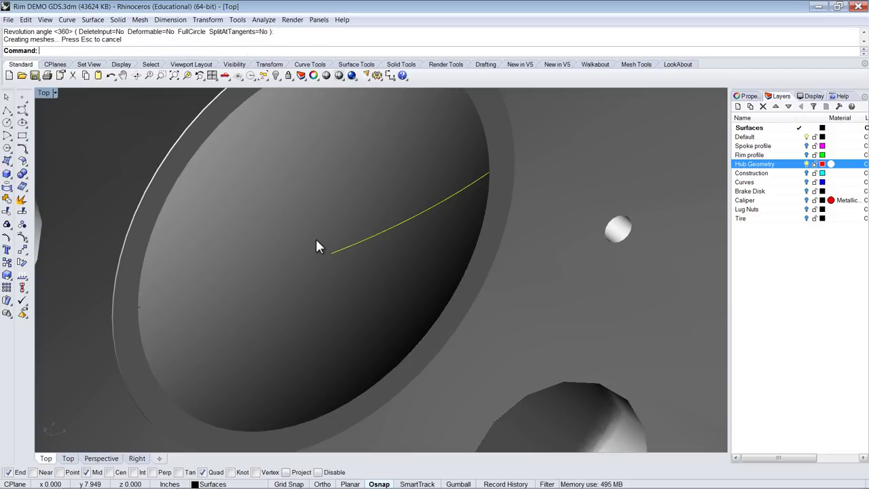
- Delete the half-arc profile curve lying on the domed centre cap
scroll(378, 285, down, 5)
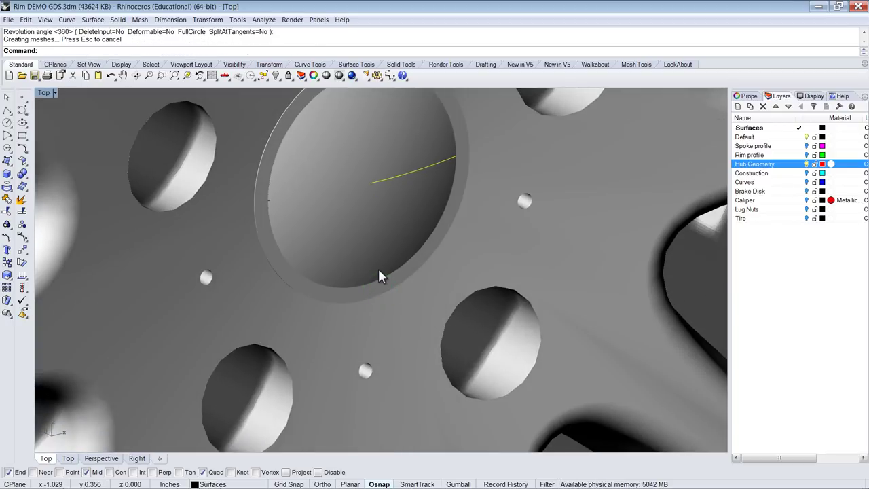
key(Delete)
scroll(310, 239, down, 5)
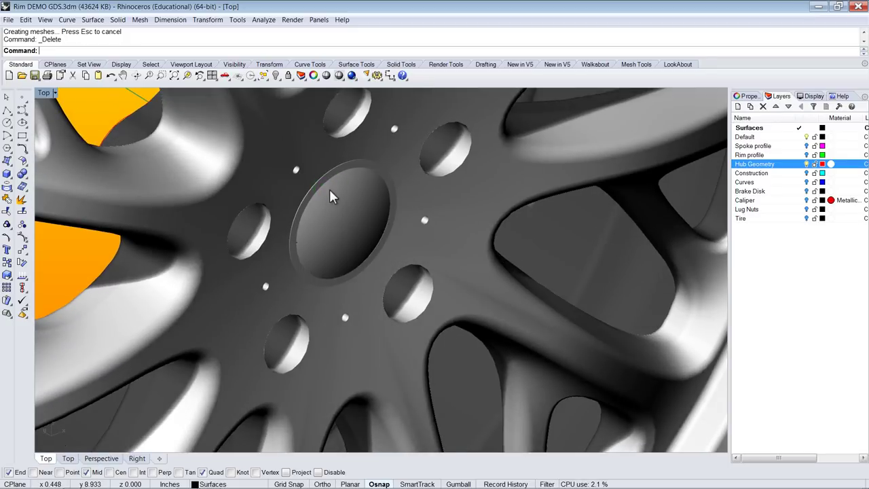
mouse_move(329, 191)
right_down()
mouse_move(335, 227)
mouse_move(265, 148)
right_up()
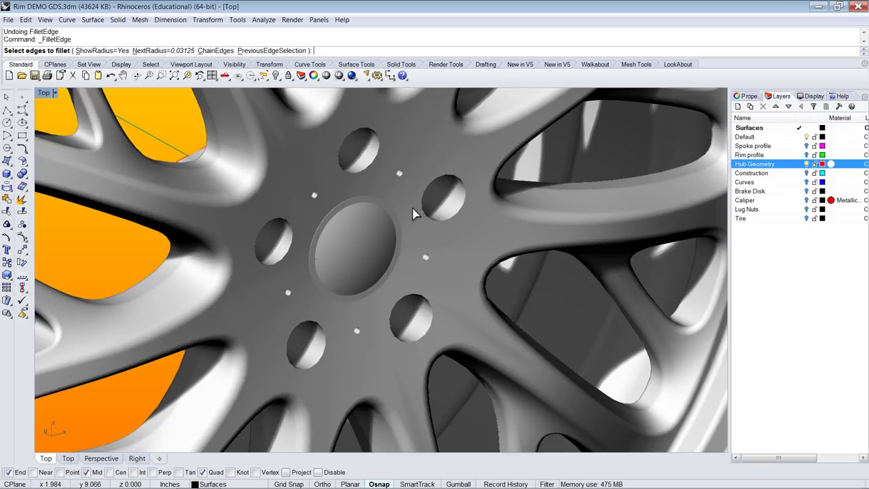
- Fillet the front edges of the five large lug holes around the centre cap with a 1/32 inch radius
key(Escape)
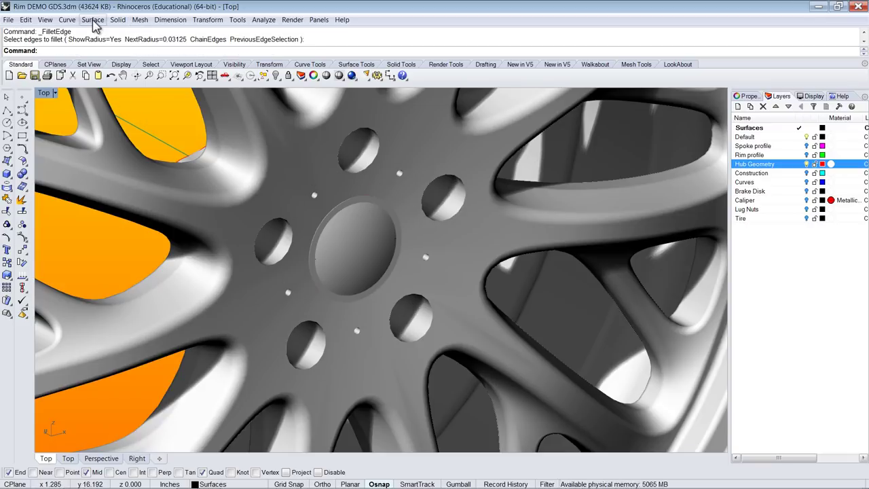
click(118, 20)
mouse_move(163, 266)
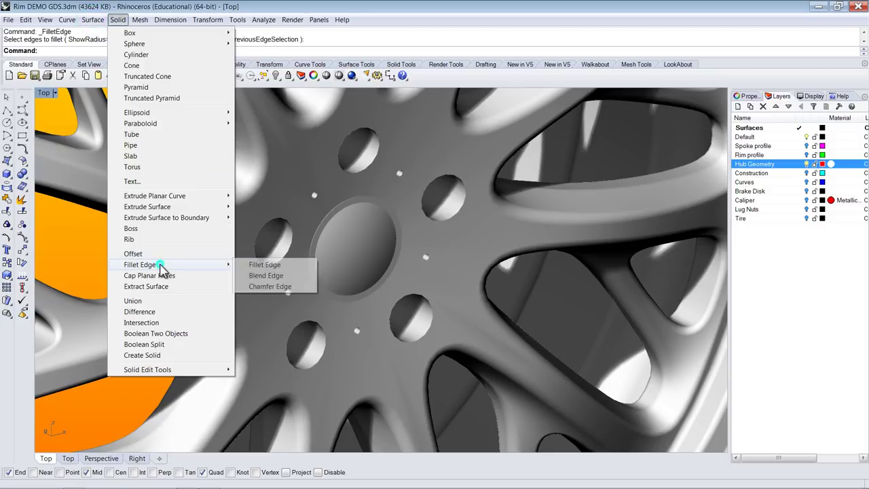
click(262, 270)
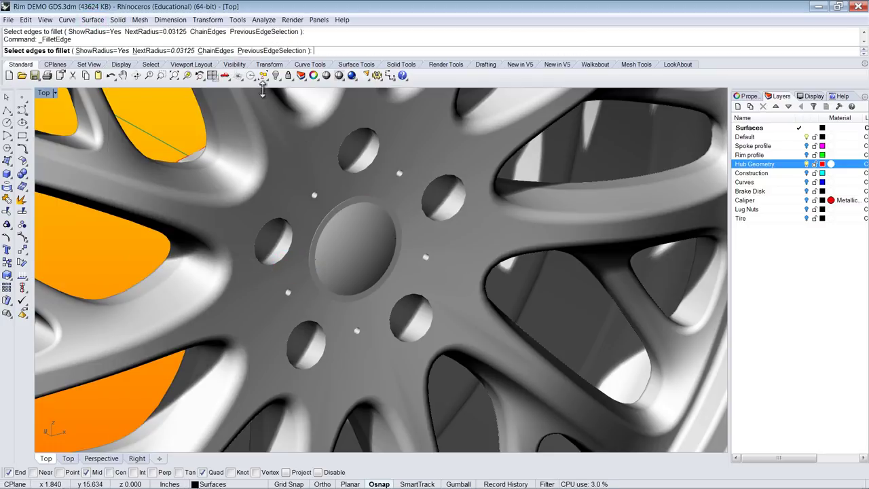
text(1/)
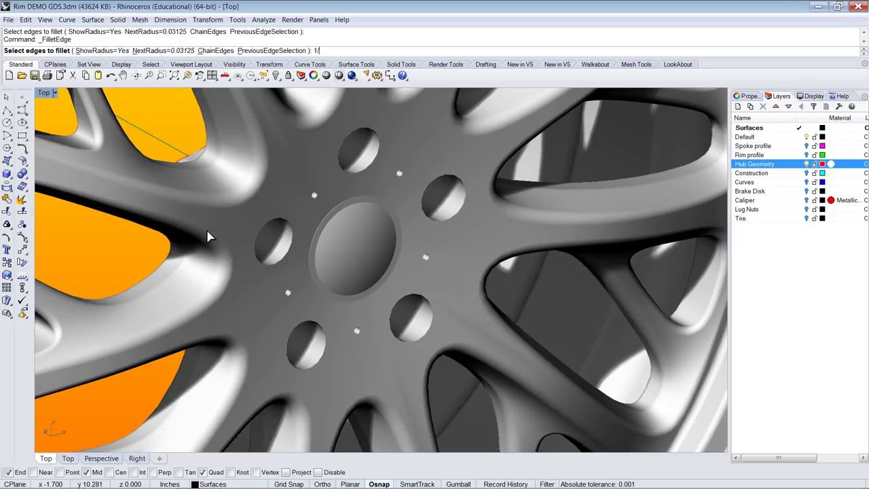
text(32)
key(Return)
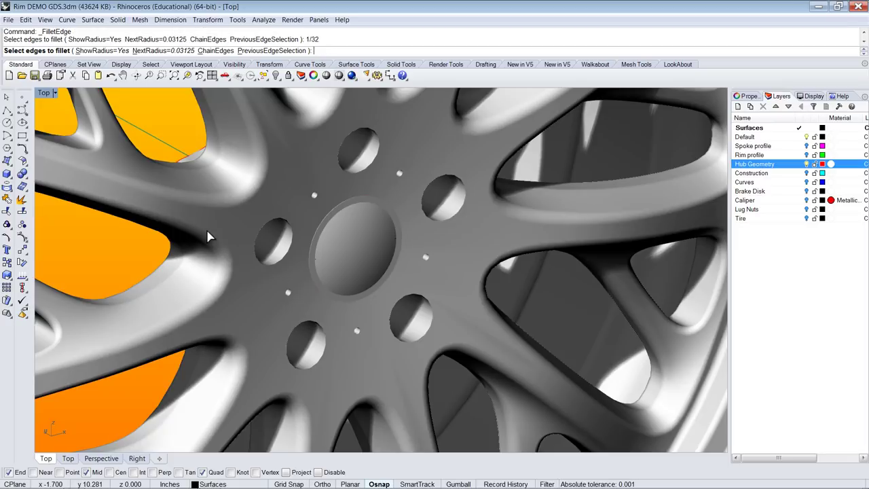
click(447, 219)
click(422, 299)
click(318, 328)
click(285, 259)
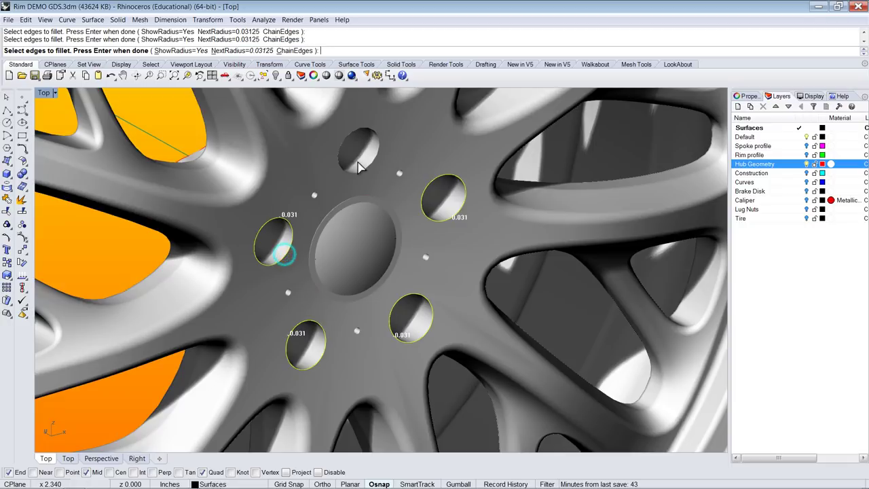
click(358, 173)
click(397, 209)
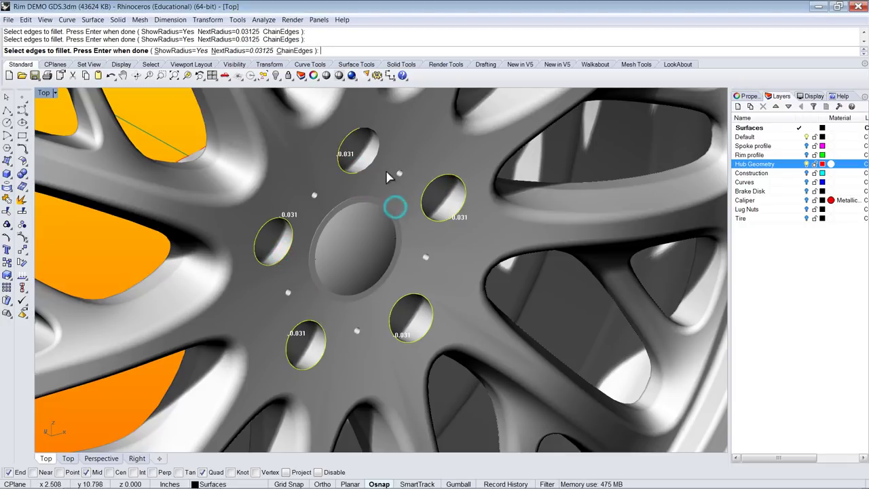
key(Return)
key(Return)
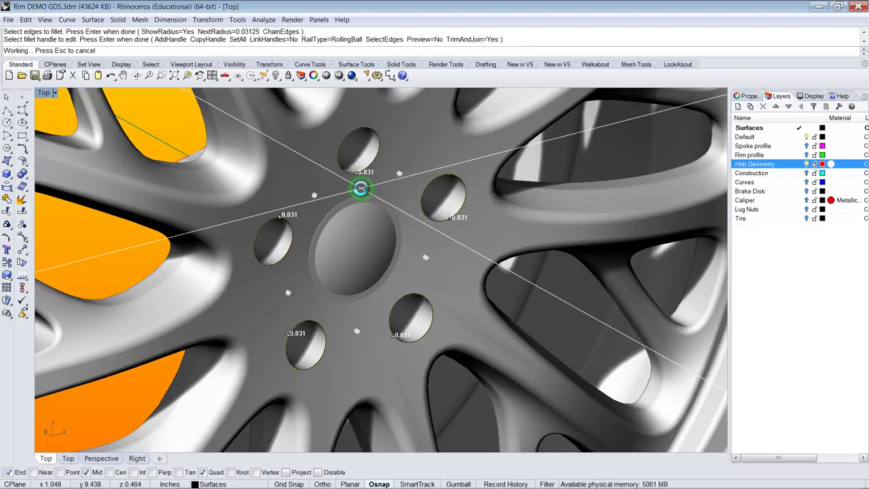
- Fillet the front edges of the five small holes between the lug holes with a 0.03125 radius
key(Return)
click(314, 195)
click(400, 173)
click(422, 256)
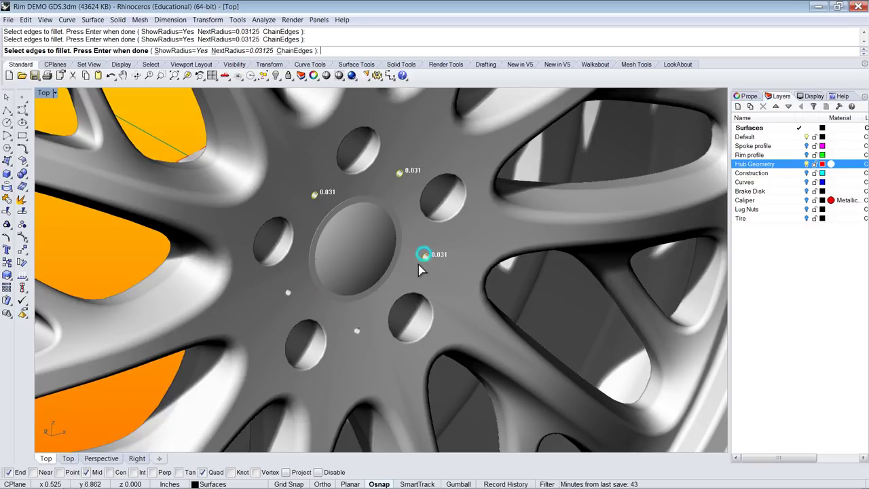
click(358, 332)
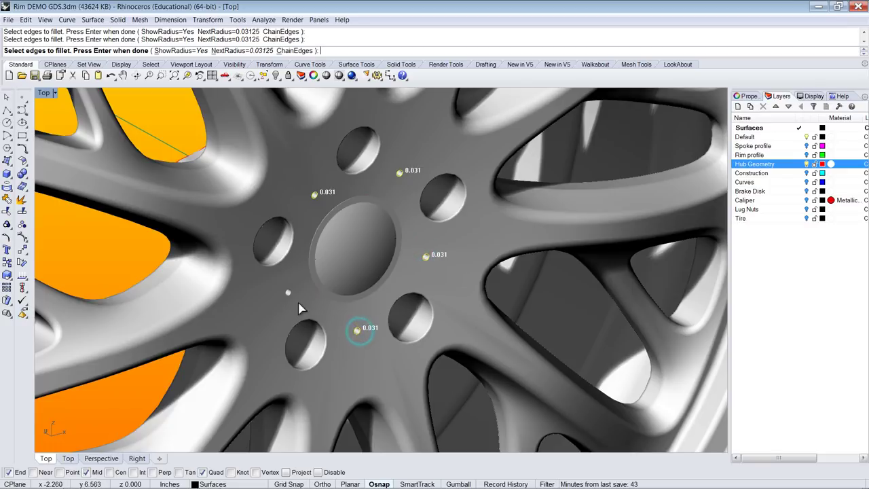
click(288, 292)
key(Return)
key(Return)
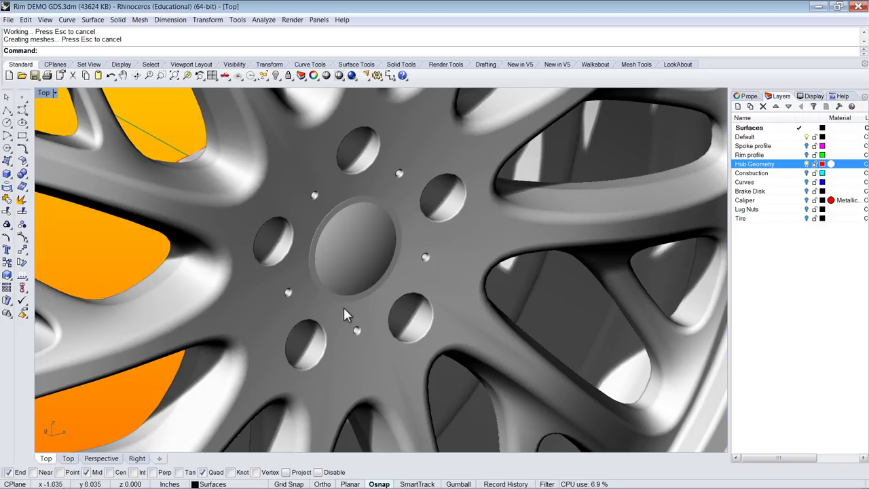
- Fillet the outer edge segments of the recessed centre bore around the domed cap with a 0.03125 radius
key(Return)
scroll(343, 211, up, 6)
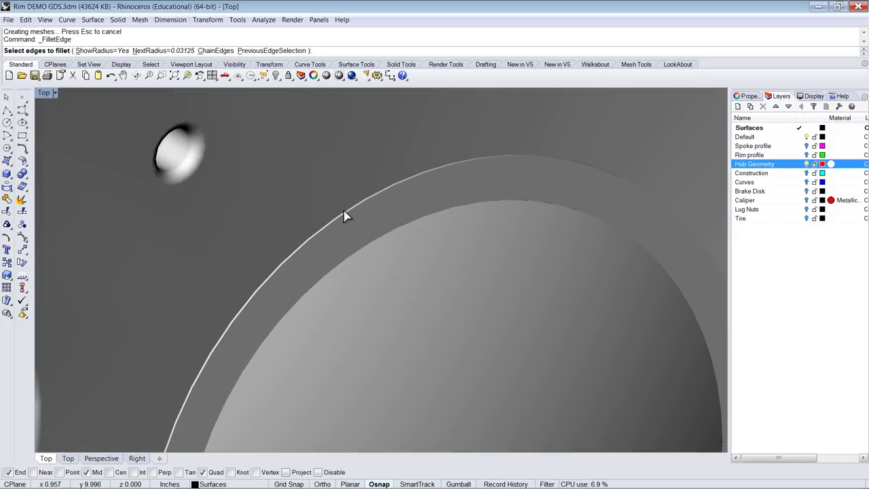
click(344, 214)
scroll(344, 215, up, 4)
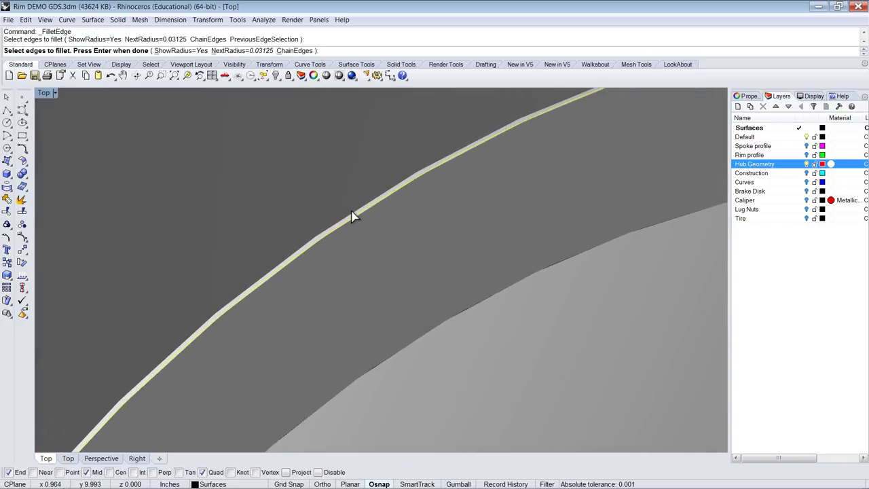
click(351, 215)
scroll(353, 197, down, 6)
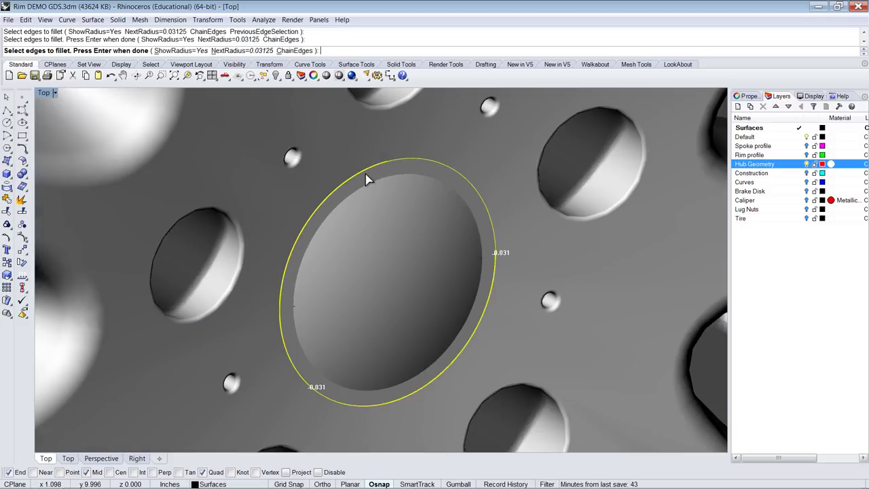
scroll(371, 178, up, 5)
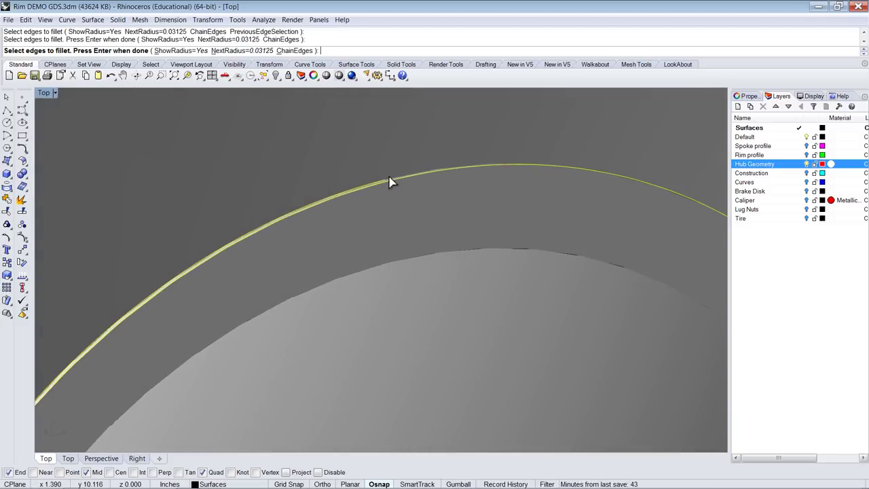
click(390, 181)
scroll(392, 136, down, 5)
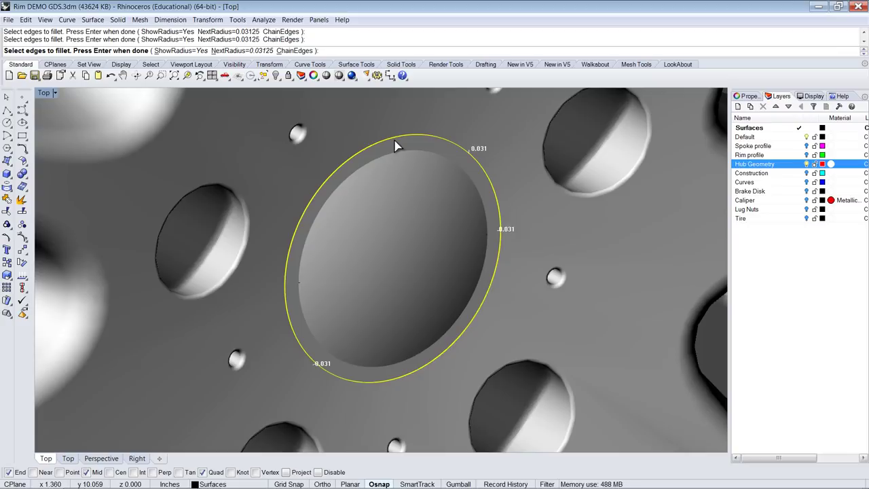
key(Return)
key(Return)
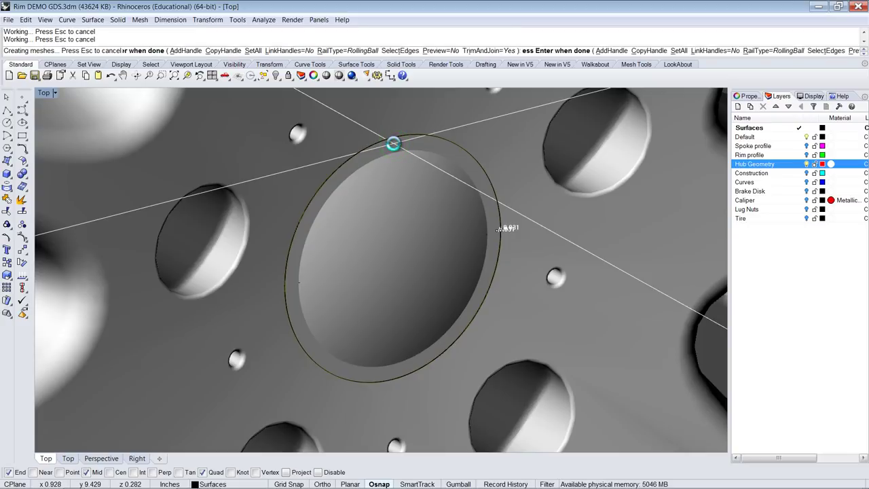
- Chamfer the edge of the centre bore on the hub's rear mounting face by 0.25
scroll(353, 244, down, 8)
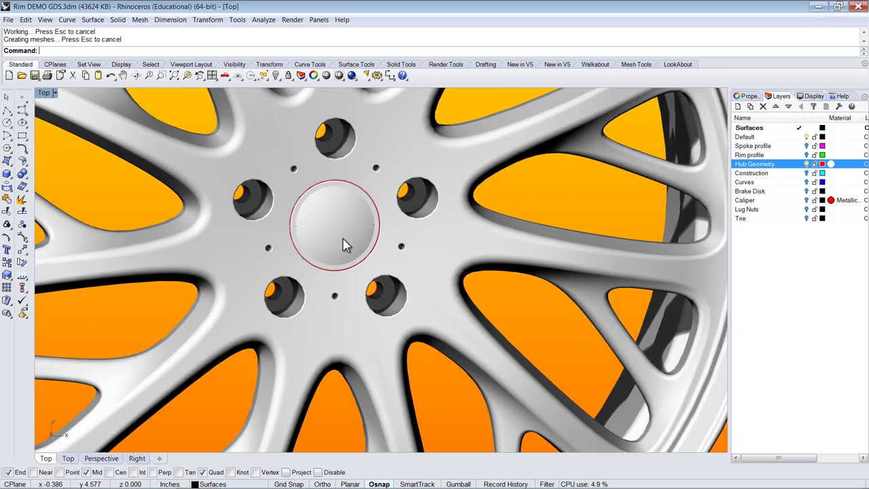
ctrl+shift+right_drag(343, 245, 379, 180)
scroll(377, 178, up, 5)
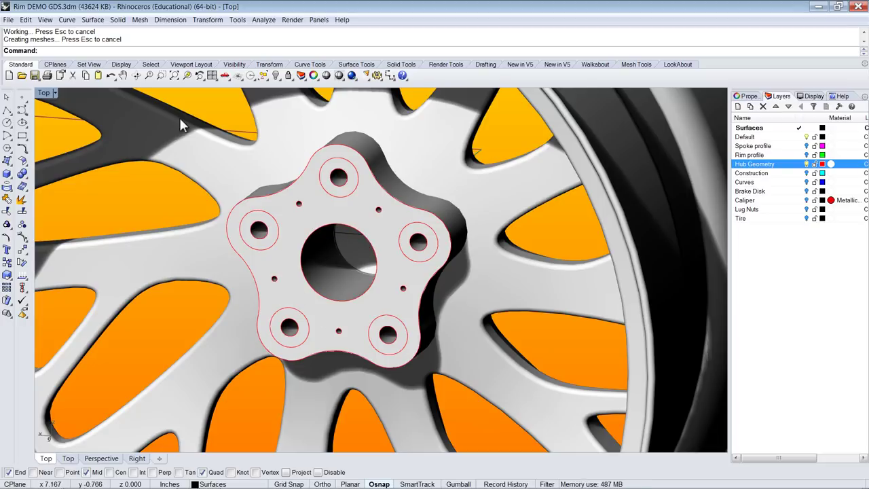
click(117, 19)
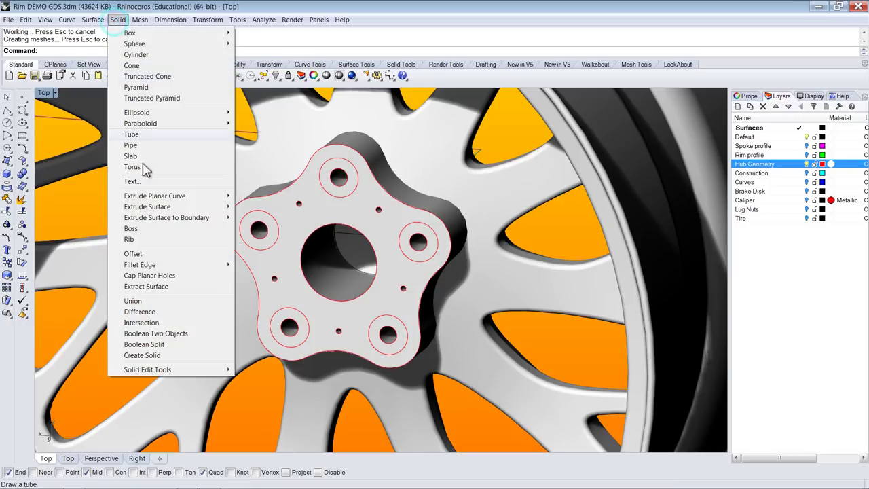
mouse_move(148, 265)
click(271, 291)
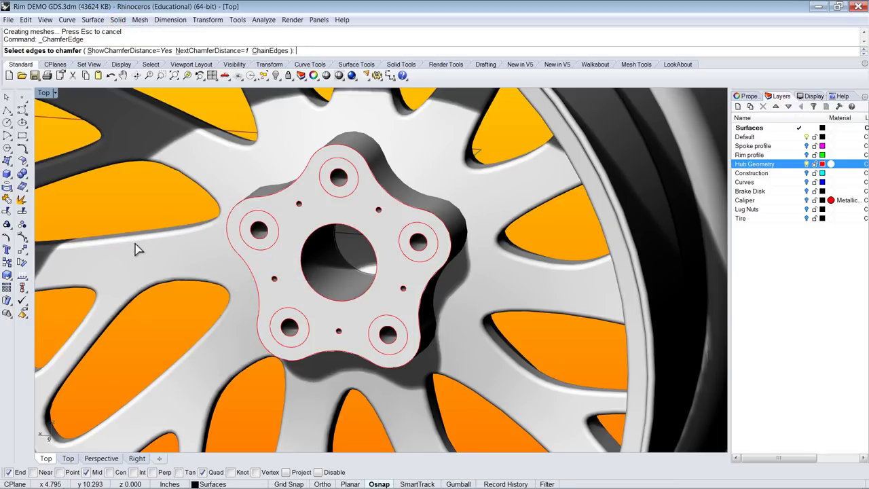
text(.25)
key(Return)
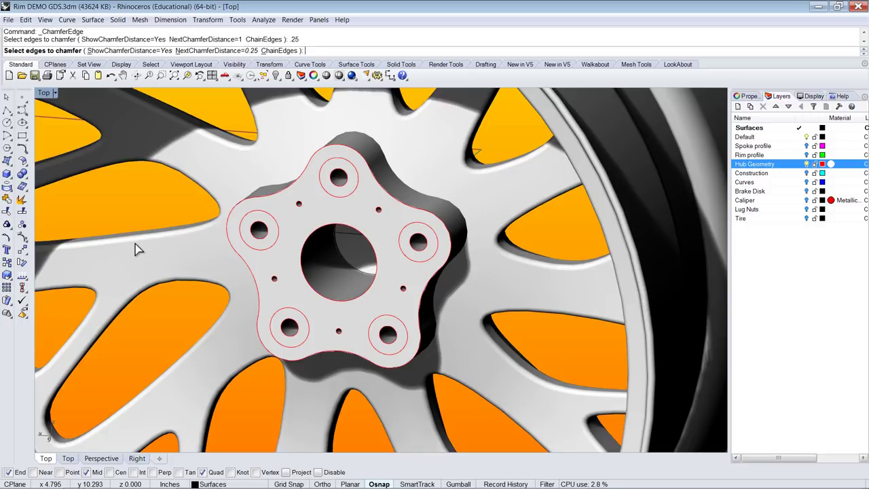
click(341, 303)
key(Return)
key(Return)
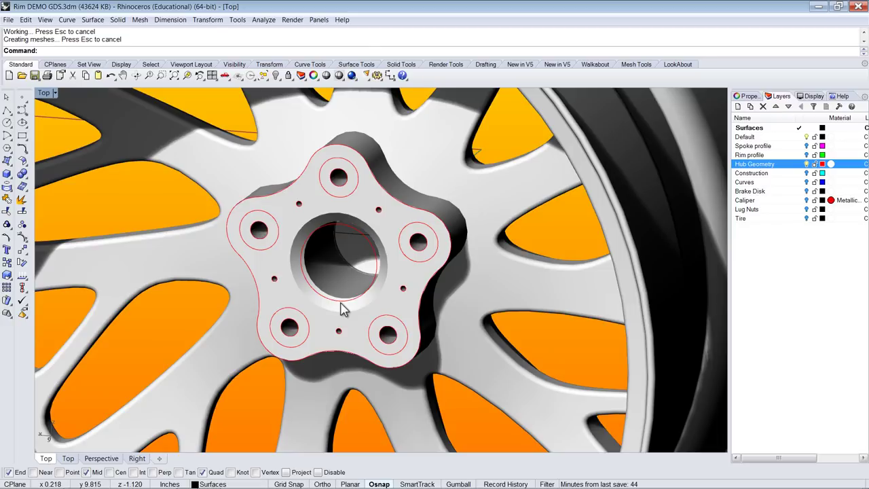
- Chamfer the edges of the five lug holes on the hub's rear mounting face by 0.125
key(Return)
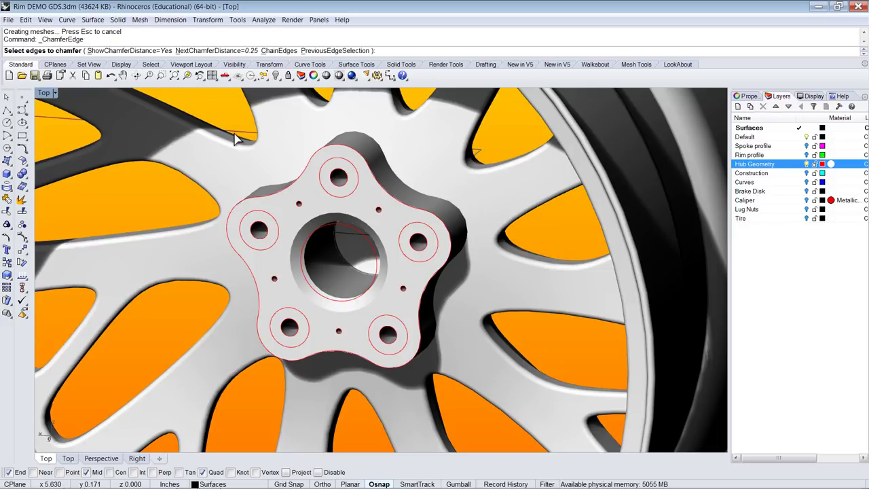
text(.125)
key(Return)
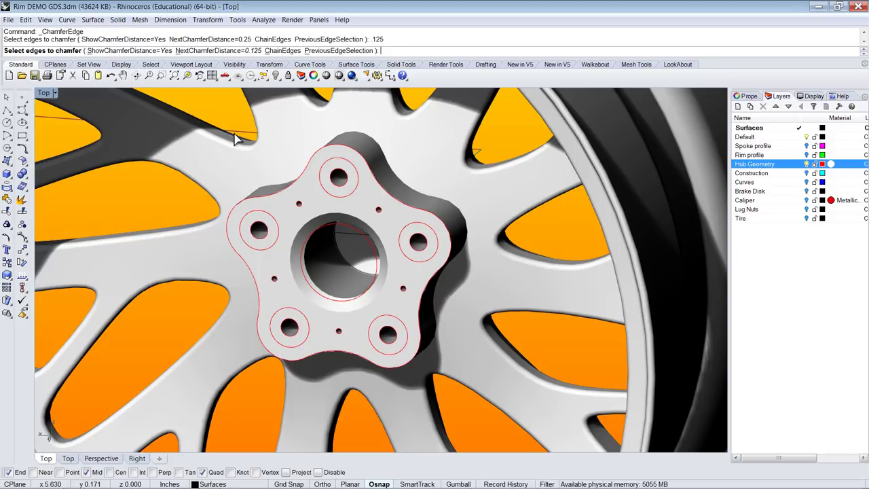
click(343, 195)
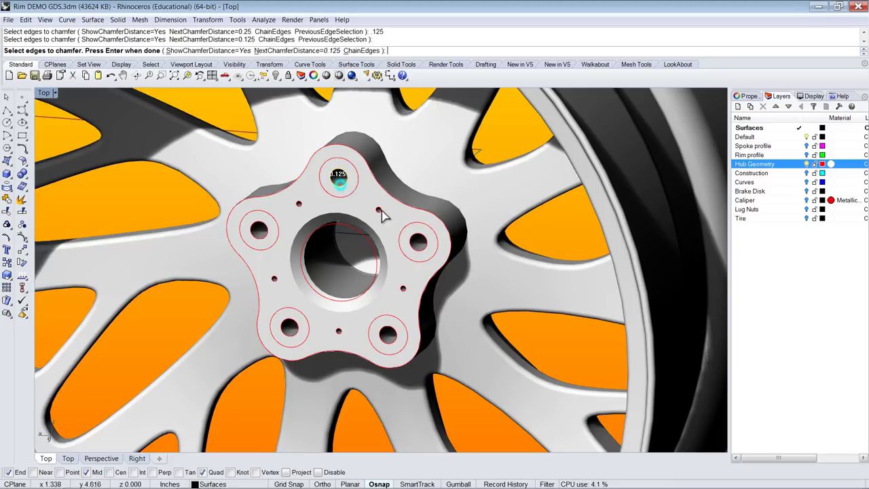
click(418, 256)
click(390, 344)
click(289, 342)
click(259, 242)
key(Return)
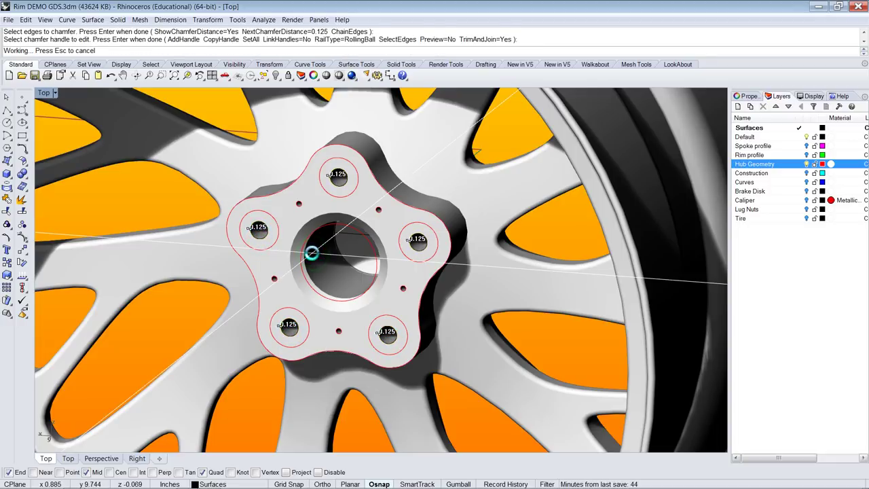
right_drag(381, 212, 374, 151)
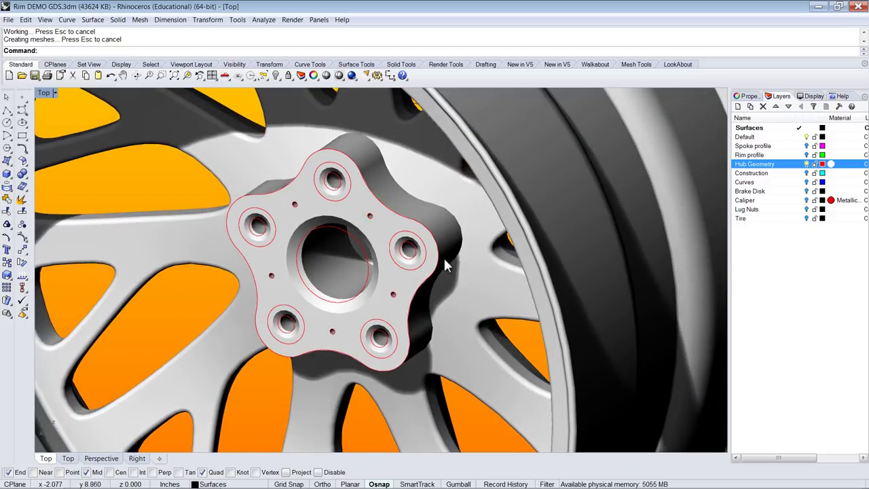
- Fillet the tangent edge chain where the star-shaped hub pad meets the back of the spokes with a 0.125 radius
right_click(97, 190)
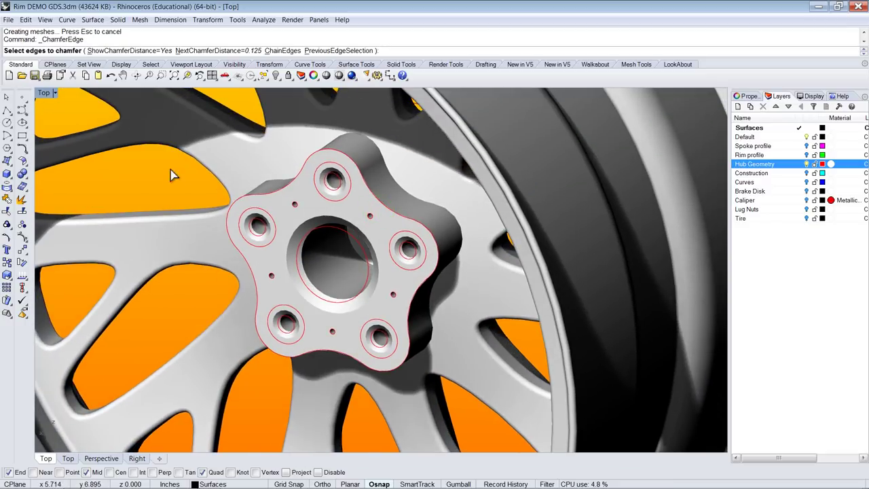
right_click(120, 177)
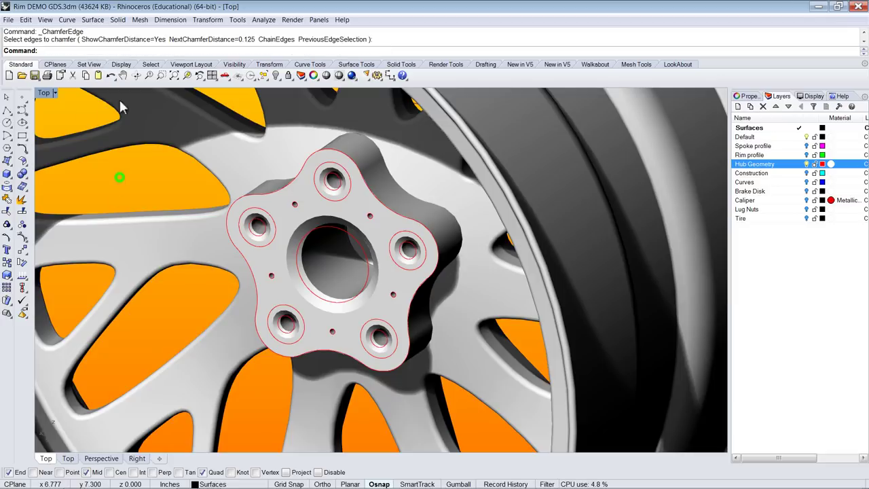
click(117, 19)
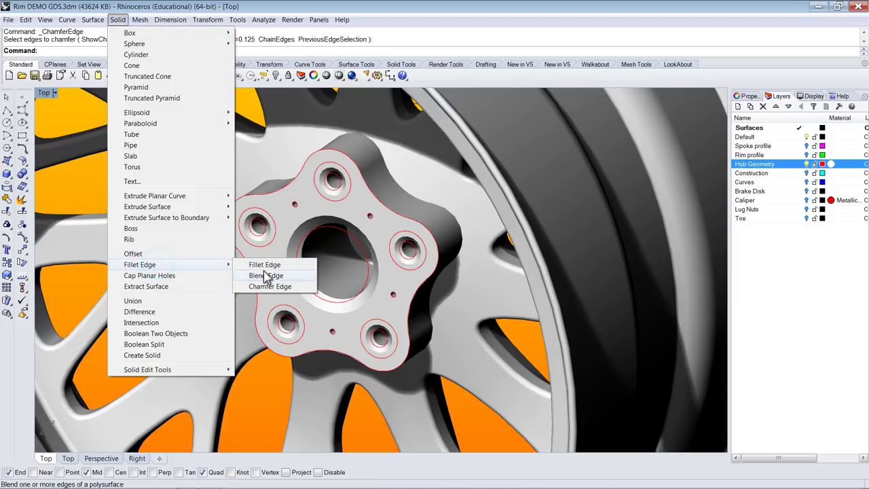
click(262, 264)
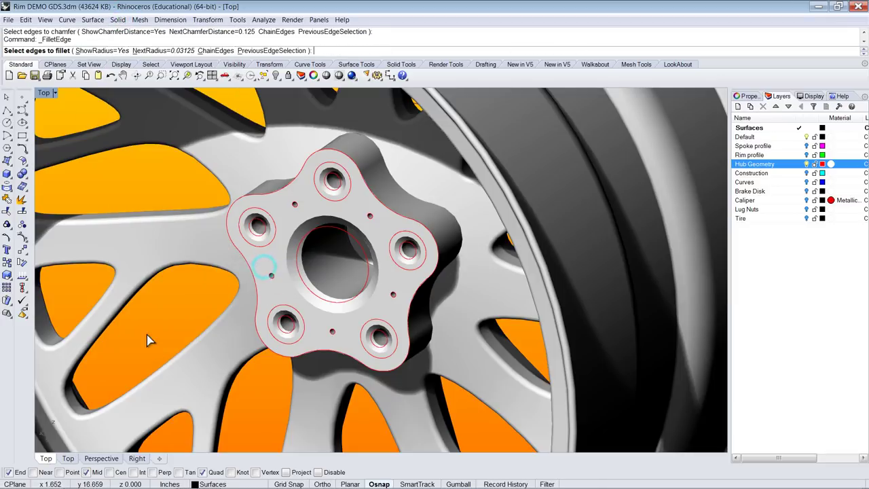
text(.125)
key(Return)
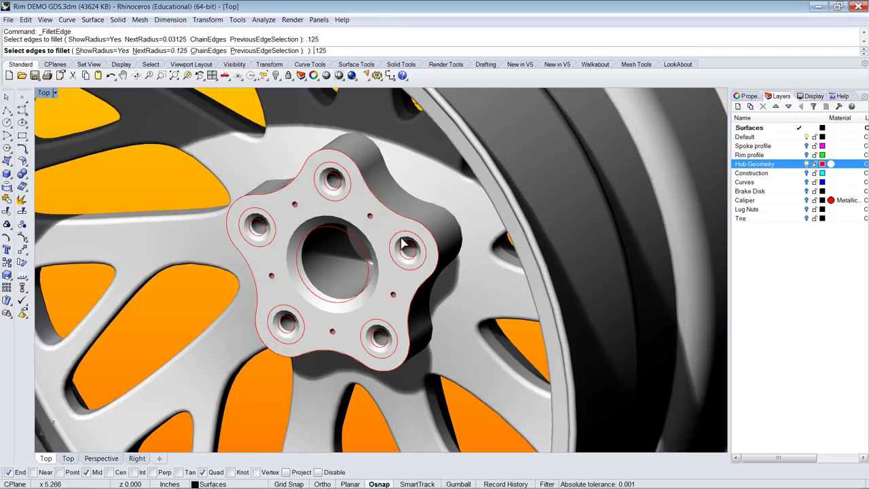
click(201, 51)
click(395, 181)
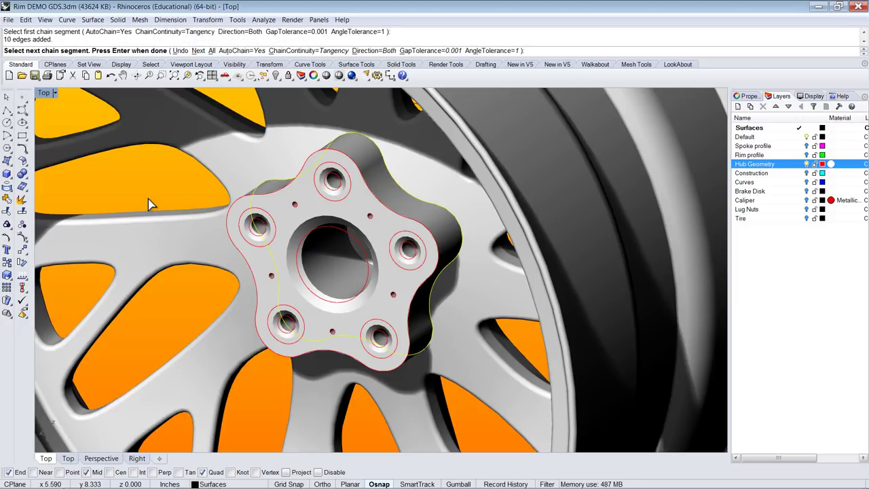
key(Return)
key(Return)
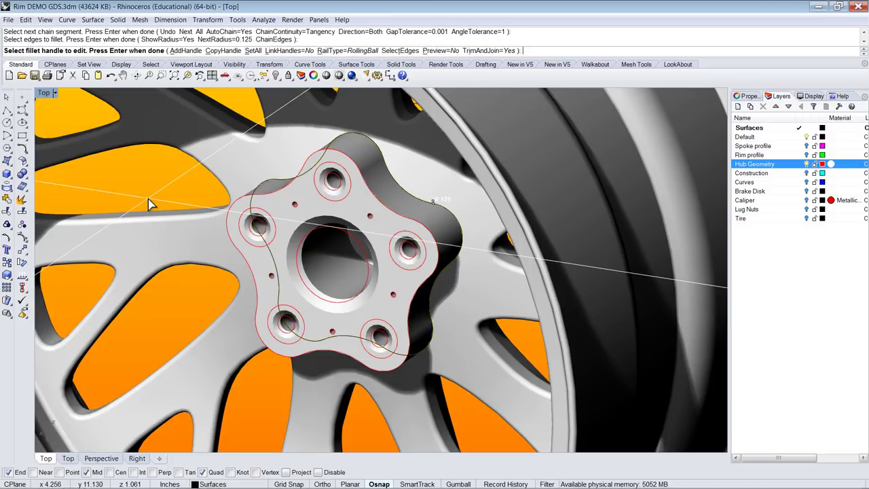
key(Return)
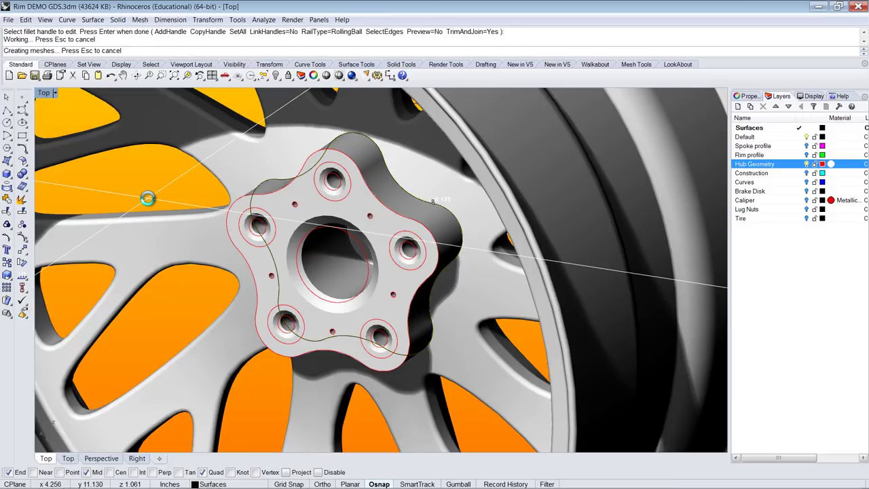
- Select all curves in the model and hide them so only the wheel surfaces are displayed
right_drag(252, 242, 136, 67)
scroll(323, 197, down, 5)
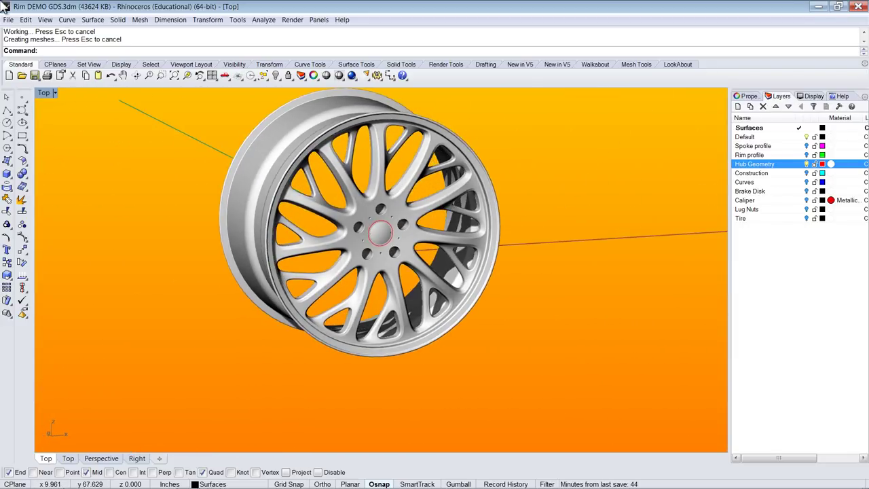
click(25, 19)
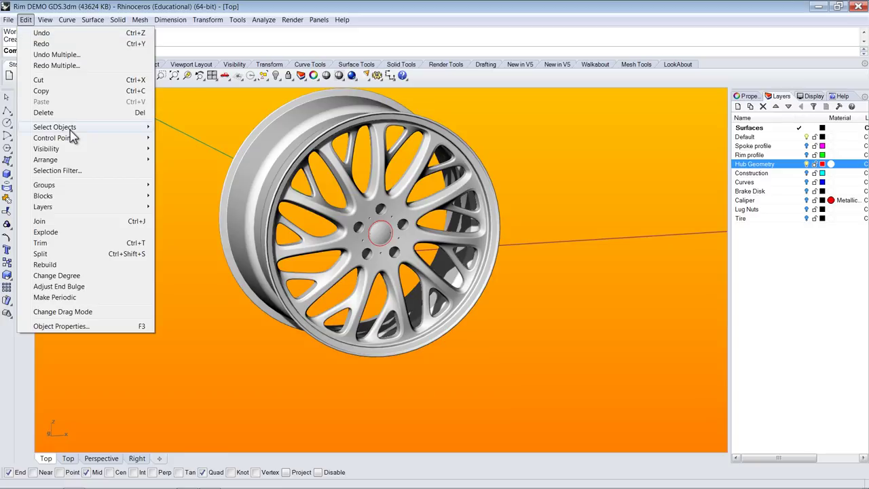
mouse_move(68, 127)
click(202, 206)
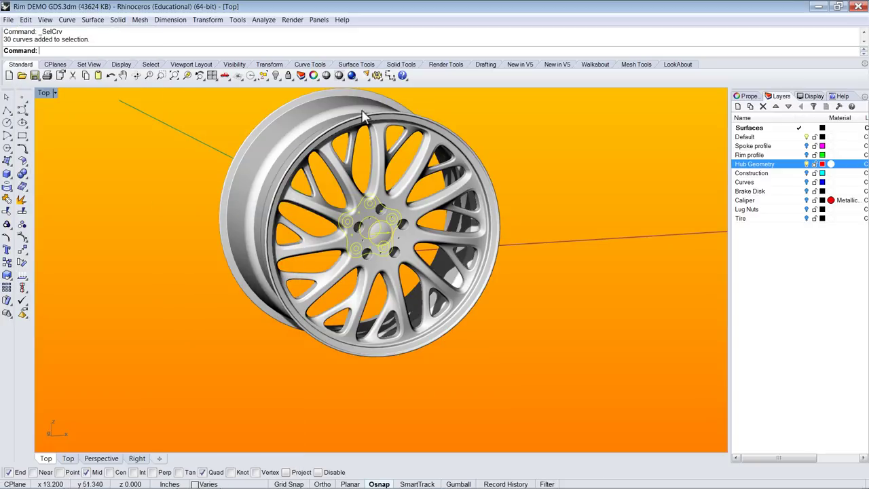
click(278, 78)
right_drag(515, 319, 500, 304)
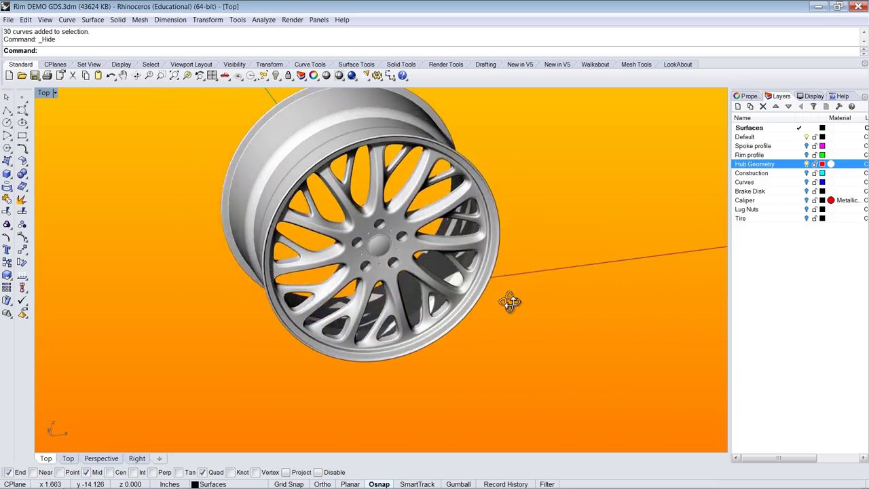